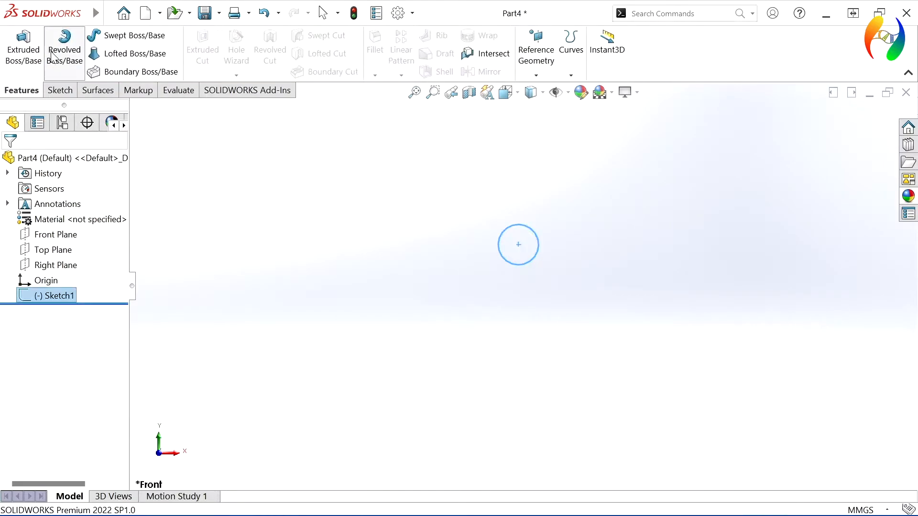
click(53, 57)
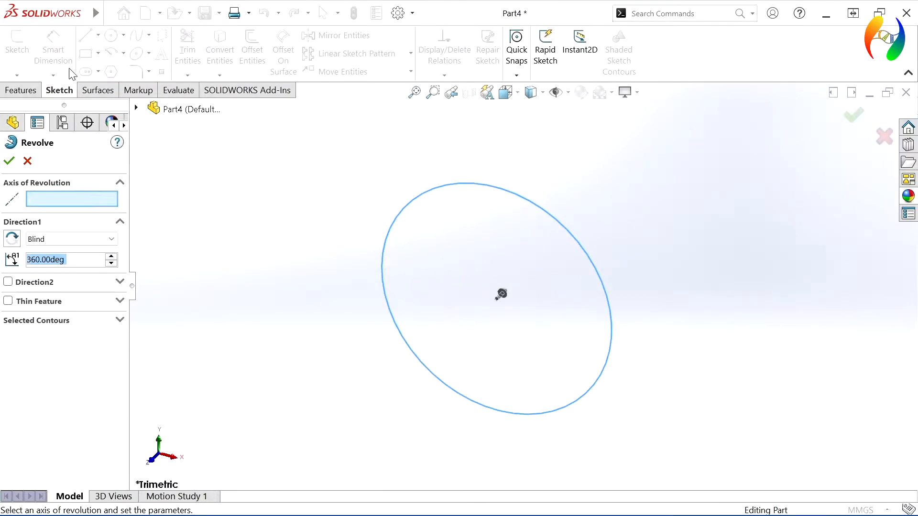
click(885, 137)
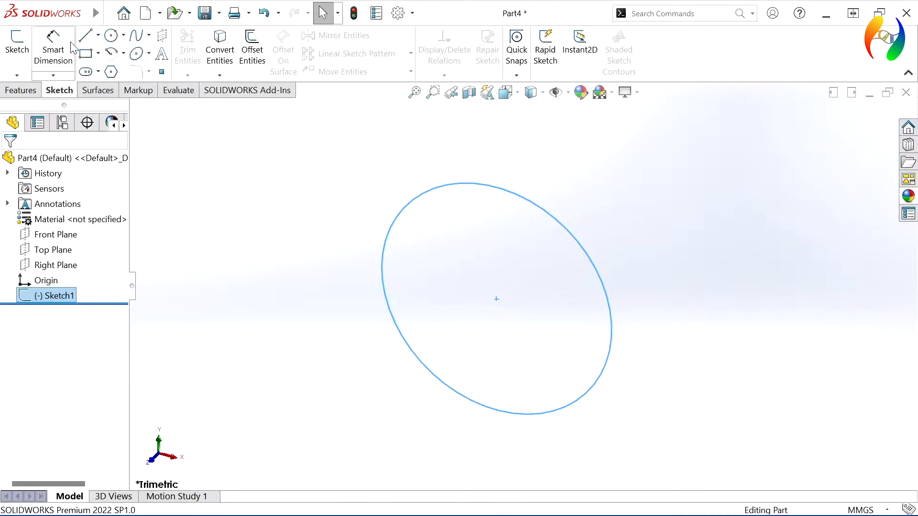
click(53, 46)
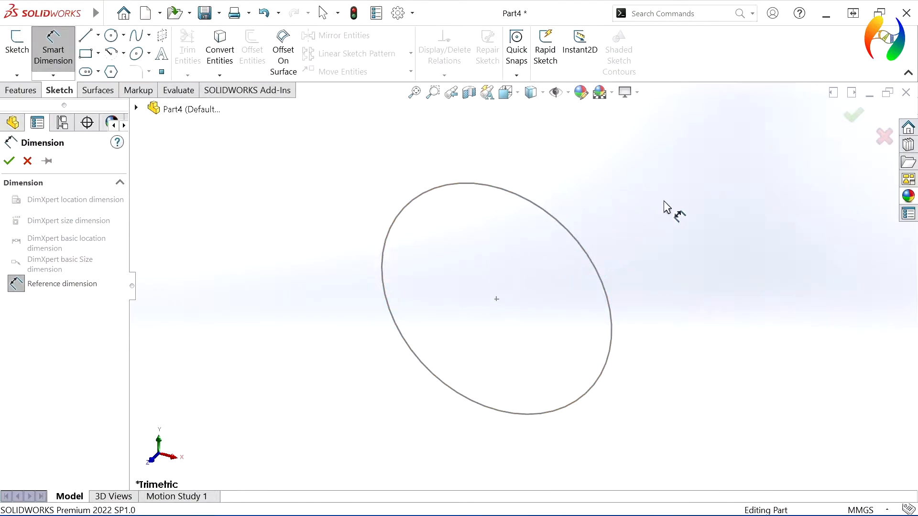
click(883, 139)
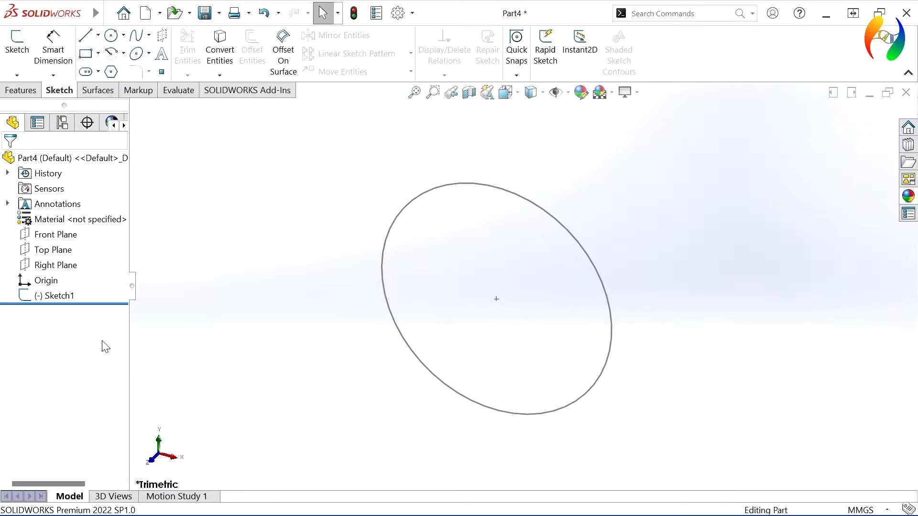
Step: Open the existing circle sketch for editing and dimension the circle's diameter to 30 mm
click(48, 296)
click(61, 266)
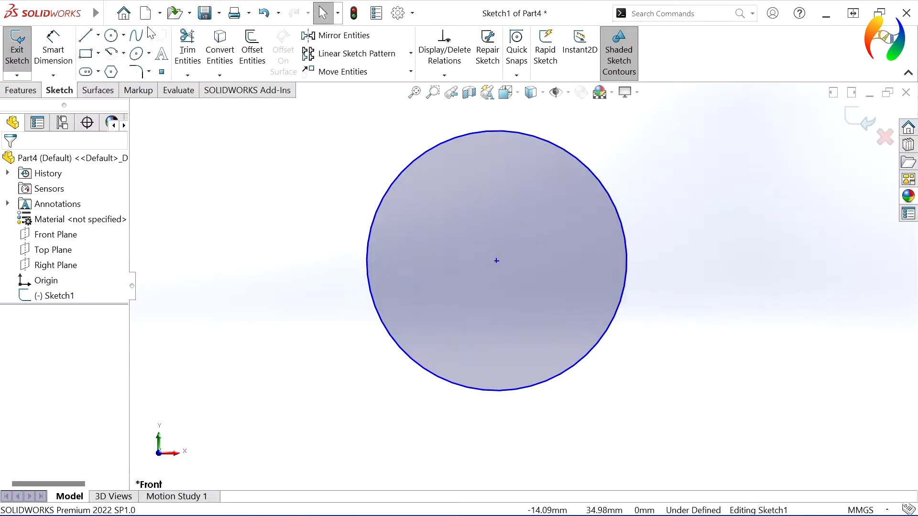
click(54, 51)
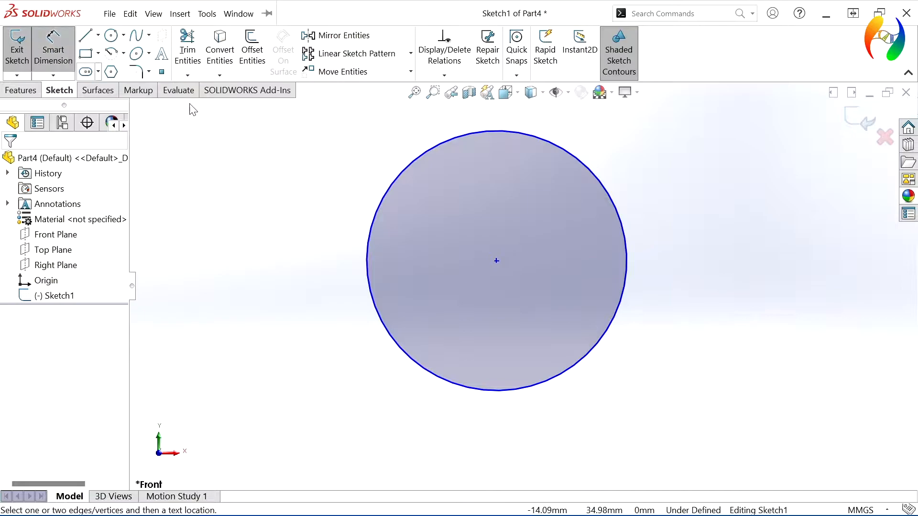
click(627, 254)
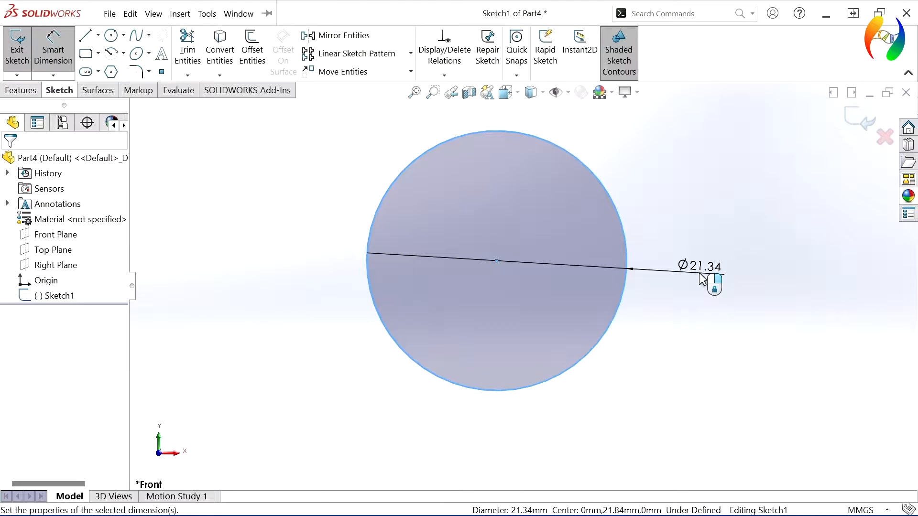
click(702, 276)
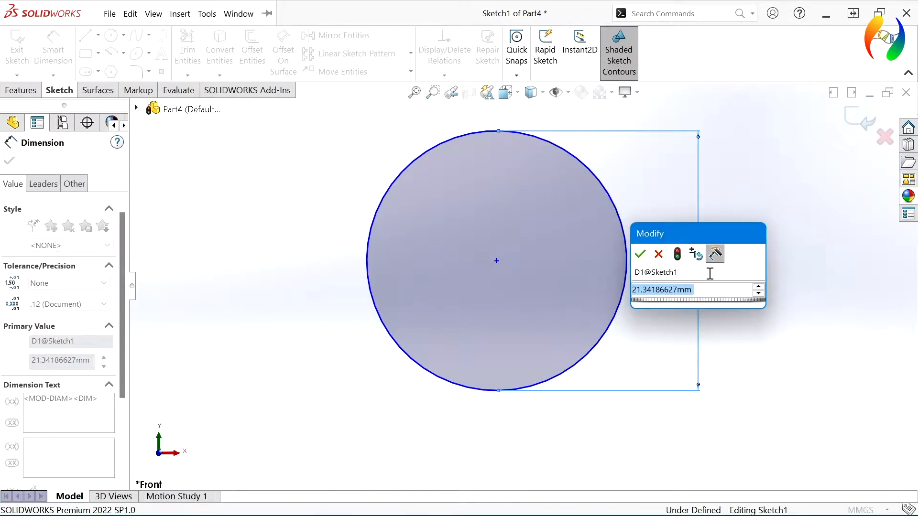
text(30)
key(Return)
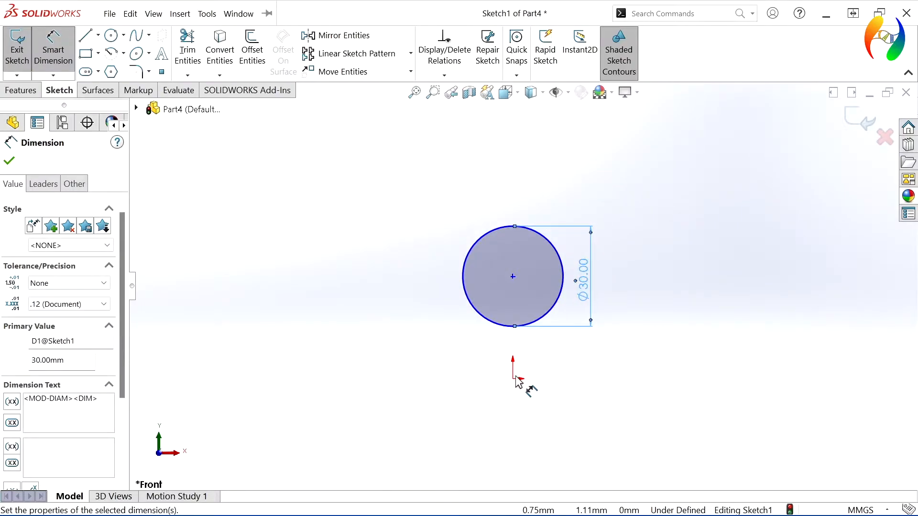
Step: Dimension the distance from the origin to the circle's centre as 30 mm and move the diameter dimension farther out beside the circle
click(513, 380)
click(513, 277)
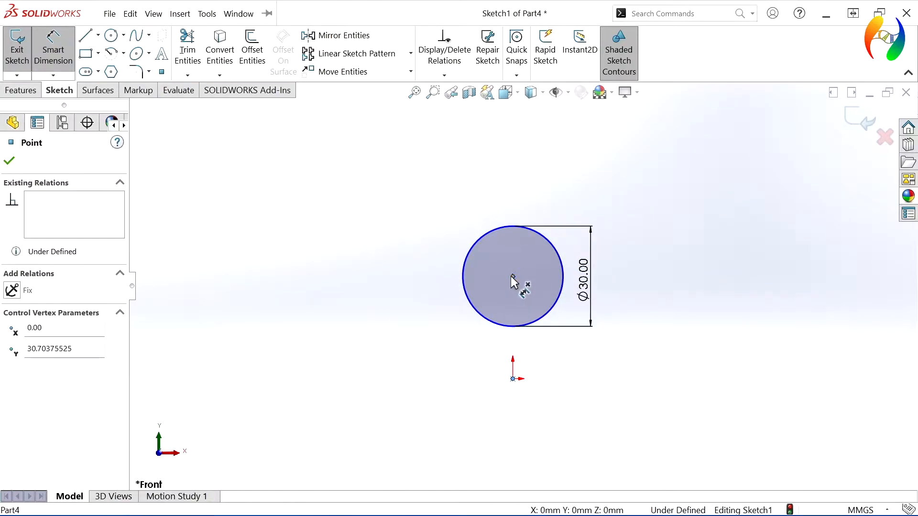
click(655, 311)
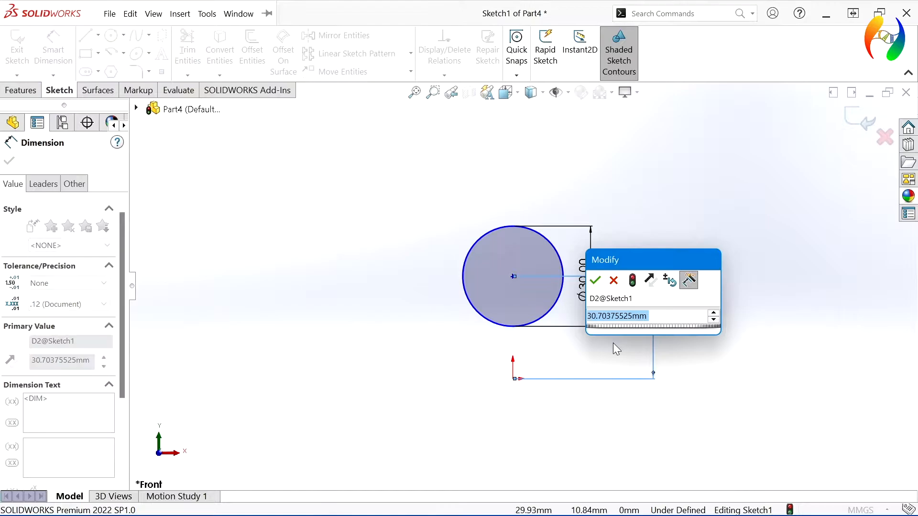
text(30)
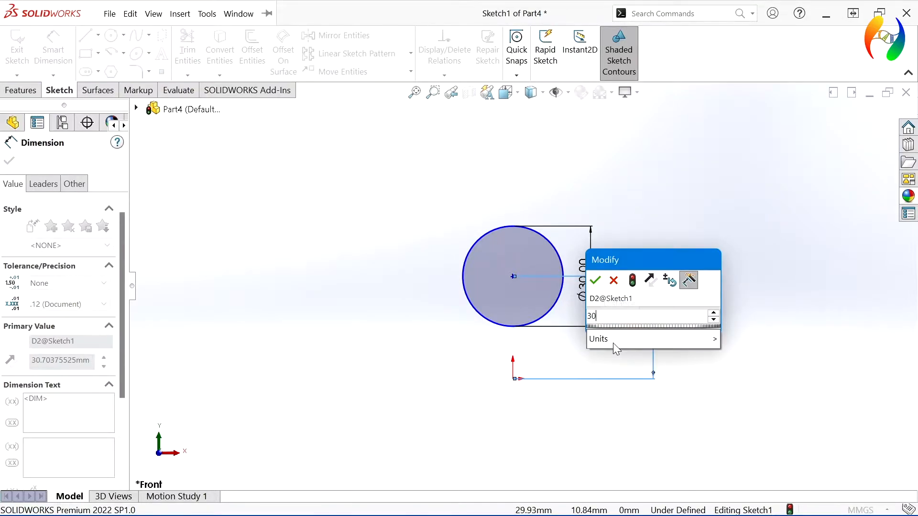
key(Return)
click(690, 302)
drag(584, 297, 665, 279)
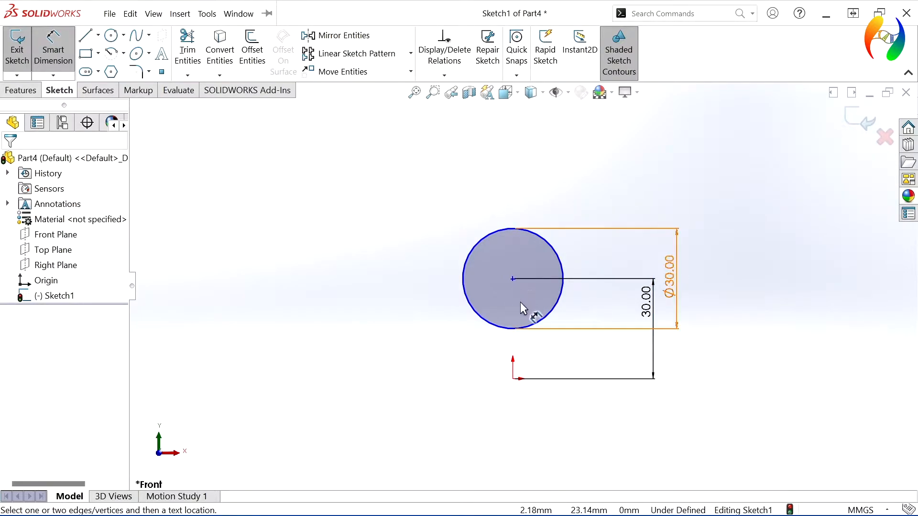
key(Escape)
Step: Add a vertical relation between the circle's centre and the origin
click(513, 281)
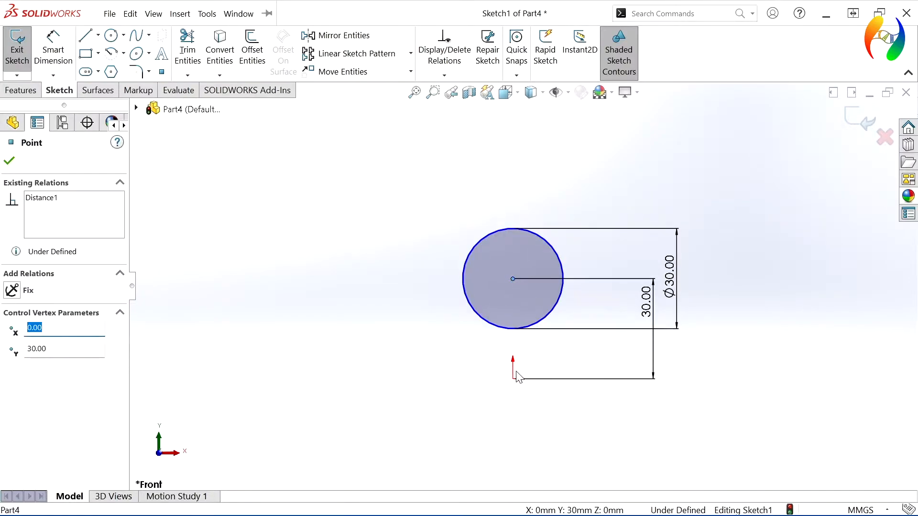
ctrl+click(513, 378)
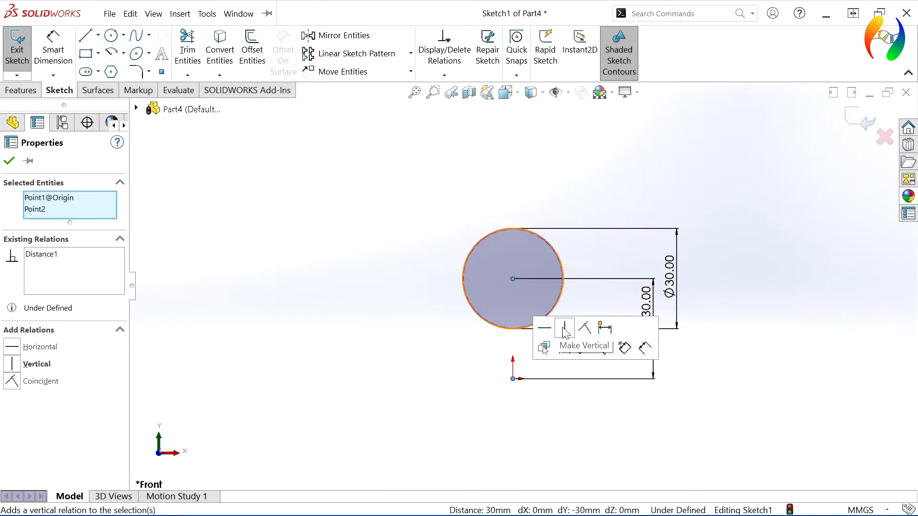
click(565, 328)
click(381, 346)
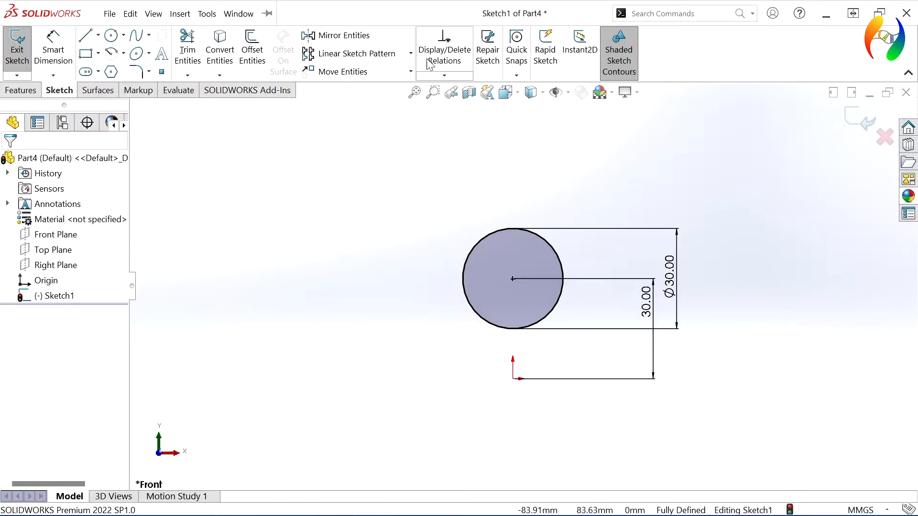
Step: Create a circular sketch pattern of the circle around the origin with 6 equally spaced instances over 360 degrees
click(410, 53)
click(385, 89)
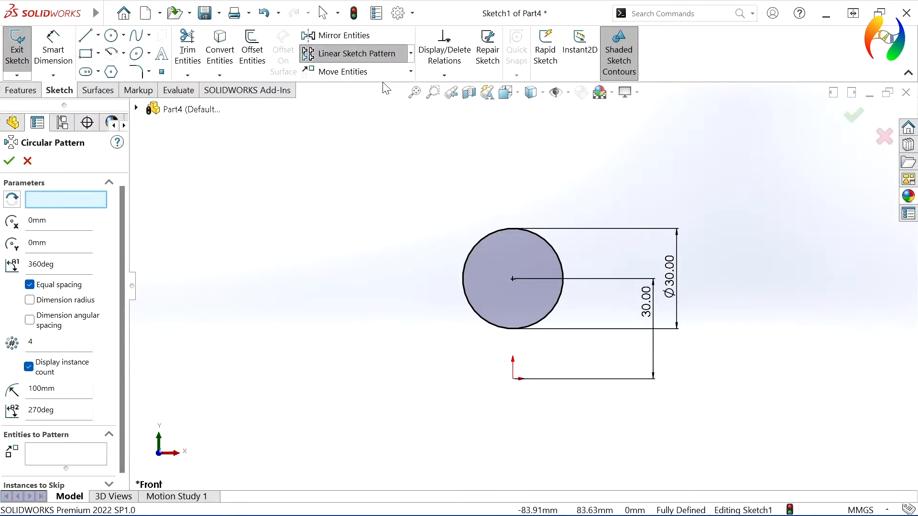
click(468, 301)
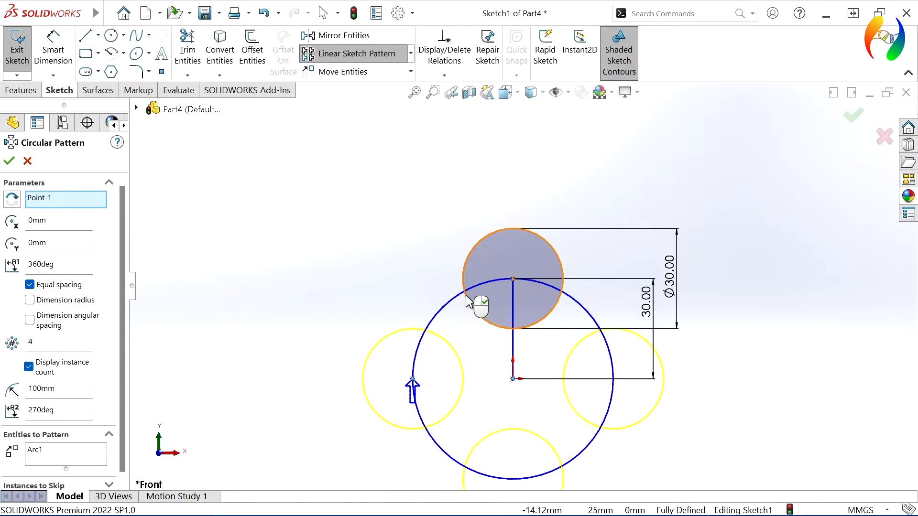
click(45, 350)
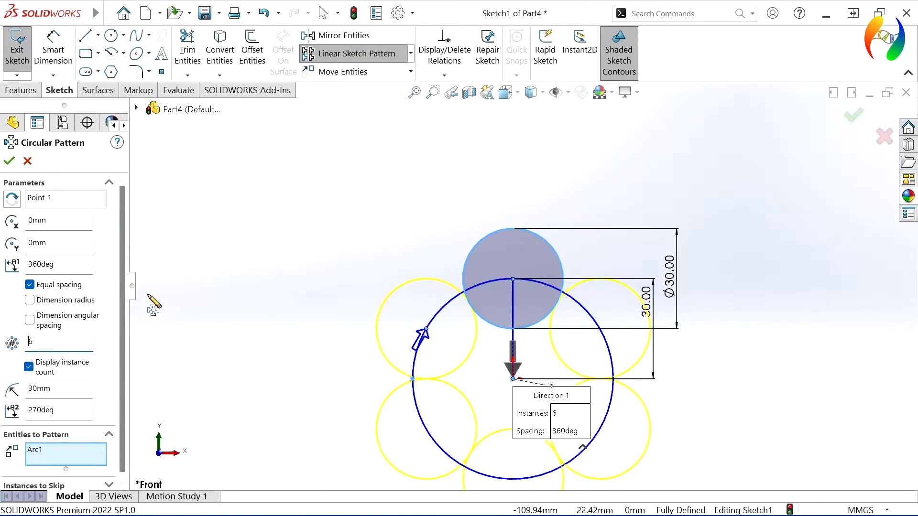
click(10, 161)
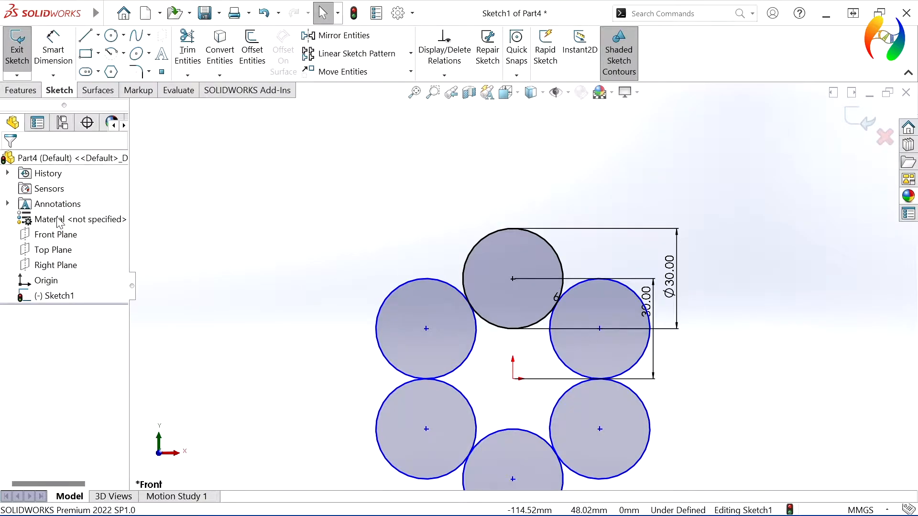
Step: Power-trim the six touching circles into one closed three-lobed outline, keeping alternating outer lobe arcs and inner concave arcs
click(187, 45)
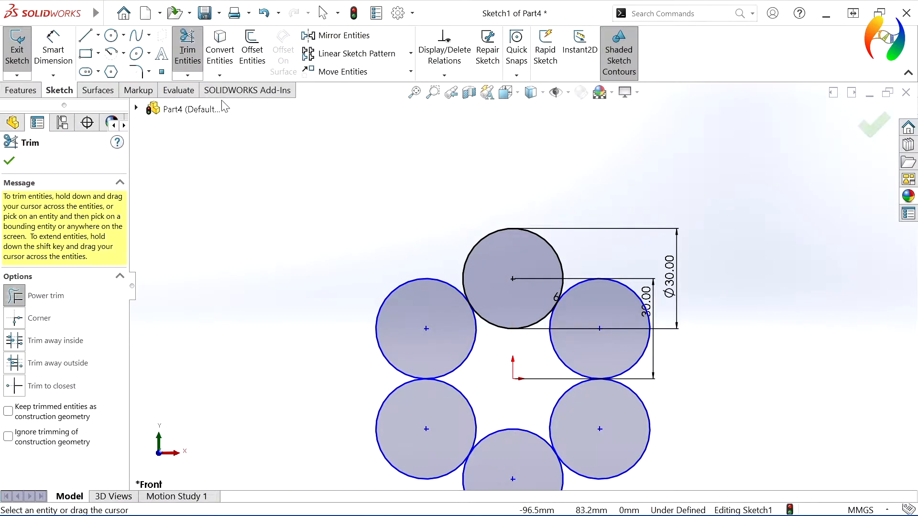
drag(378, 311, 380, 311)
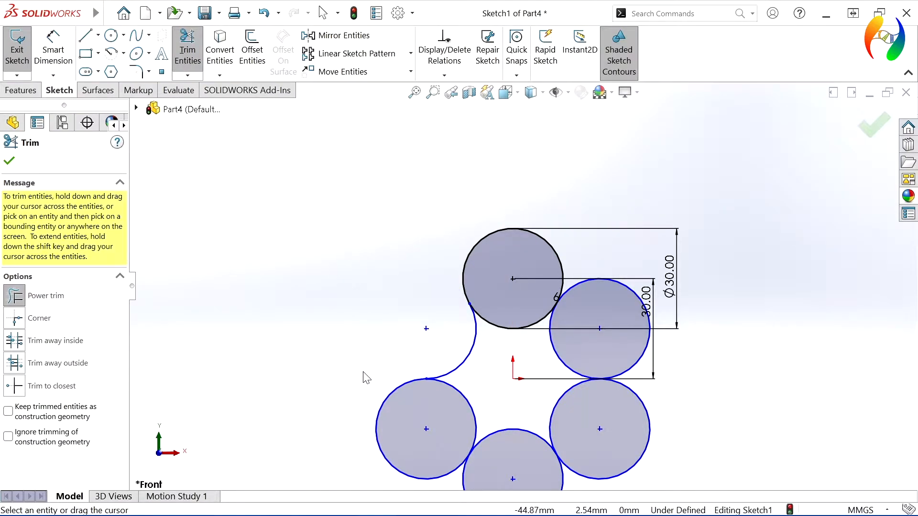
drag(468, 409, 502, 329)
drag(506, 400, 562, 410)
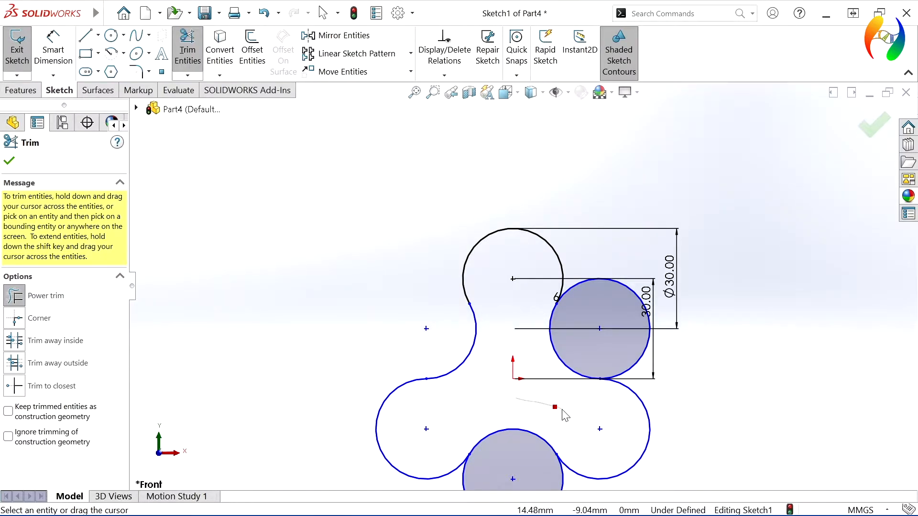
drag(635, 335, 596, 404)
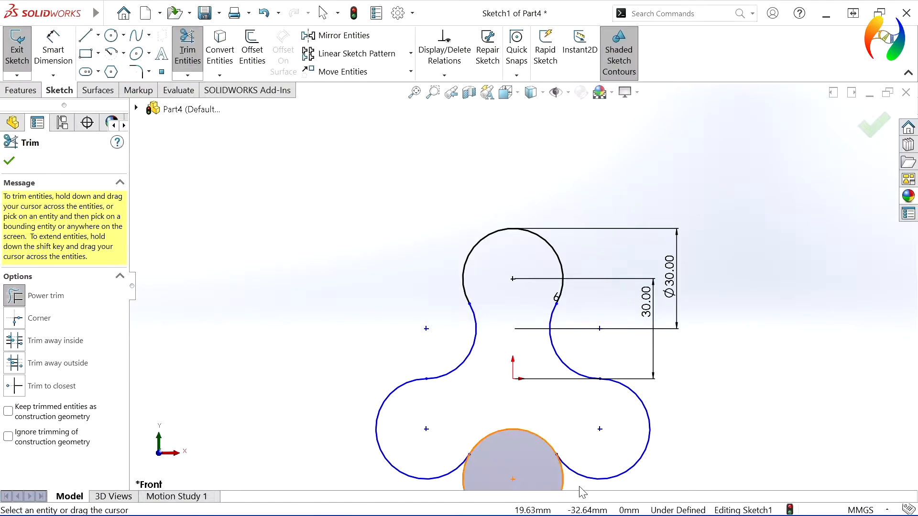
drag(572, 488, 564, 482)
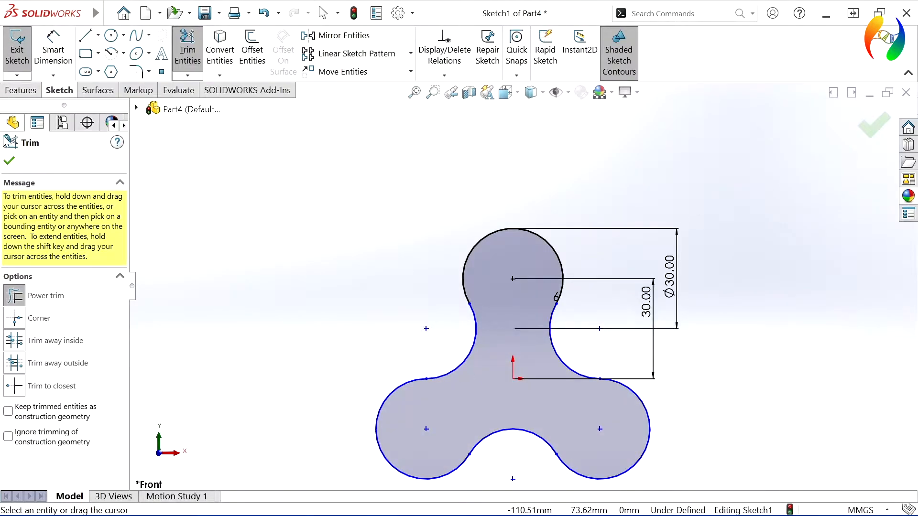
click(10, 161)
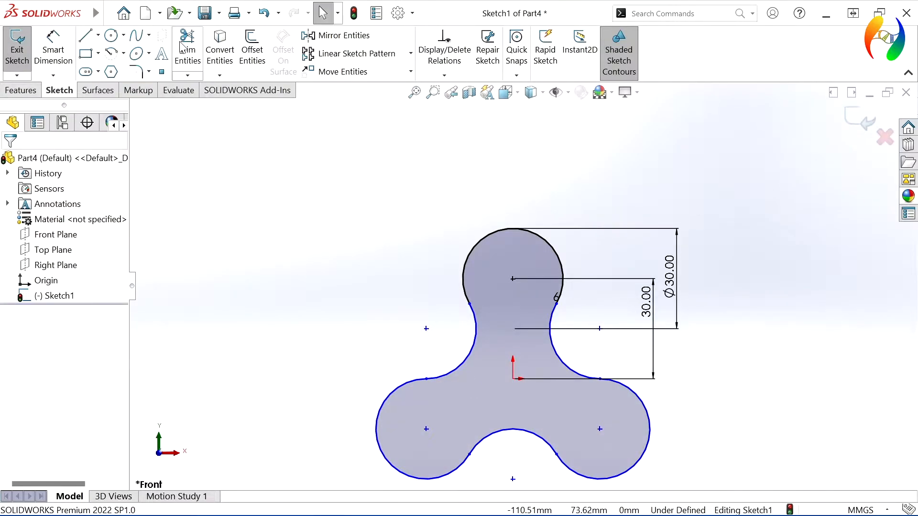
Step: Draw a 30 mm radius circle from the origin through the upper lobe's centre and convert it to construction geometry
click(124, 35)
click(134, 51)
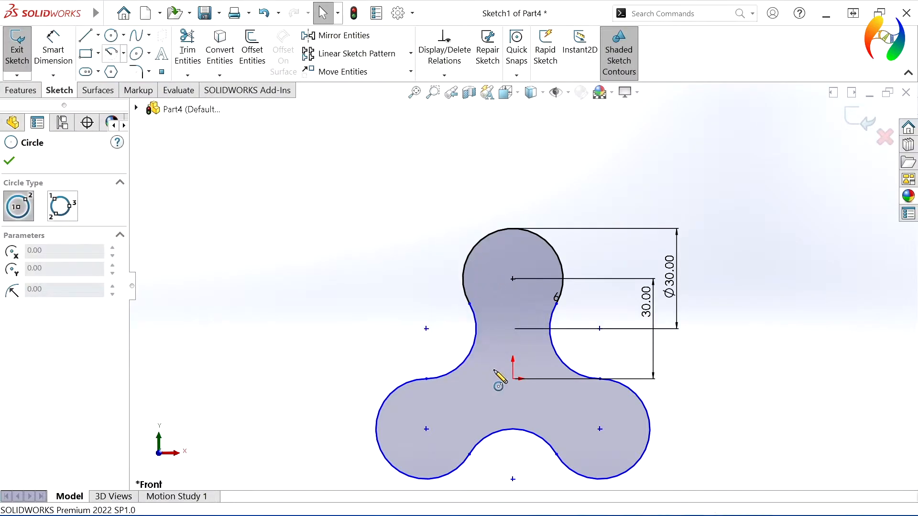
click(513, 379)
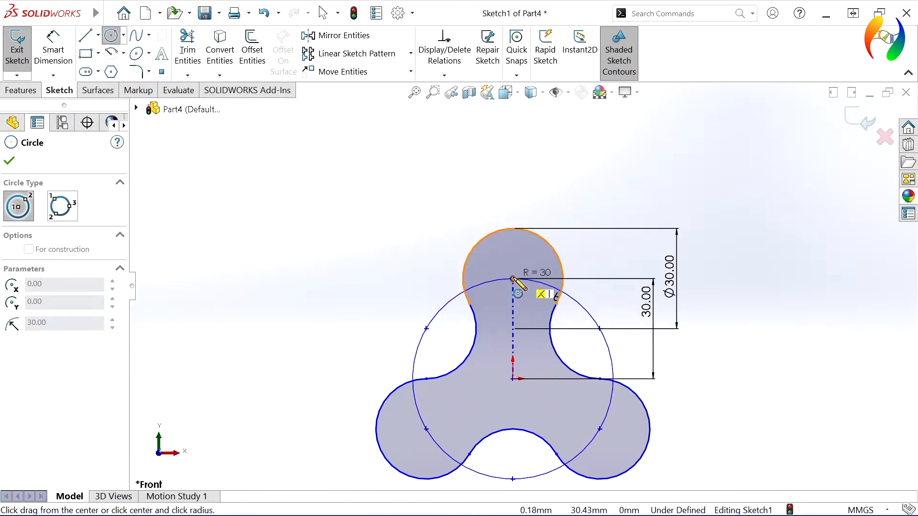
click(513, 279)
key(Escape)
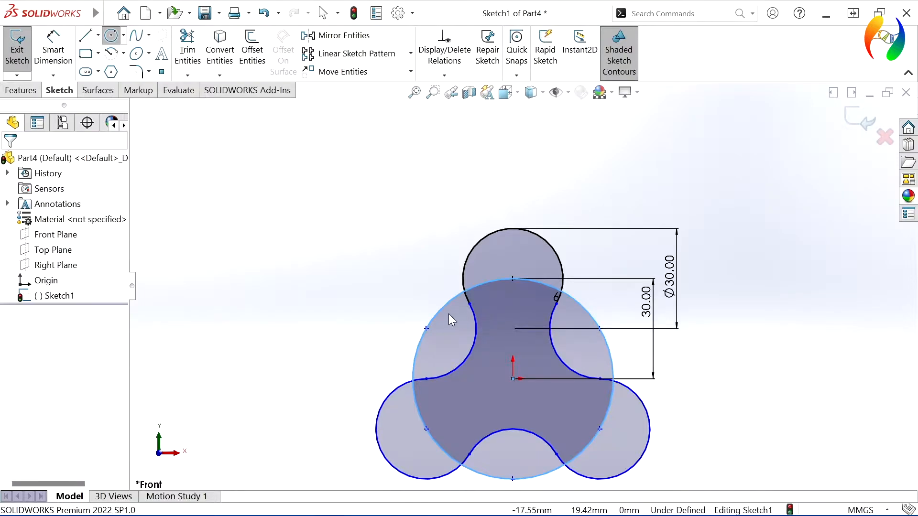
click(440, 307)
click(484, 282)
key(Escape)
Step: Make the centre points of the upper-left concave arc and the lower-left lobe coincident with the construction circle
click(426, 328)
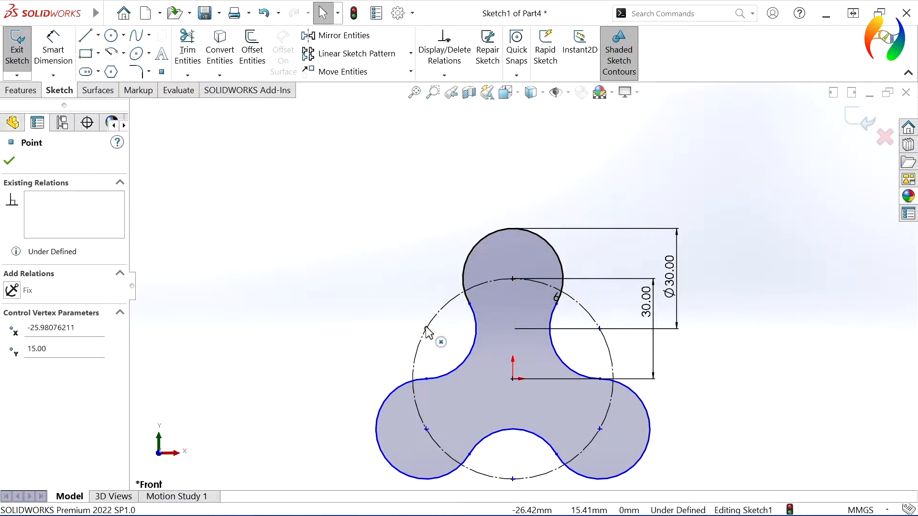
ctrl+click(433, 321)
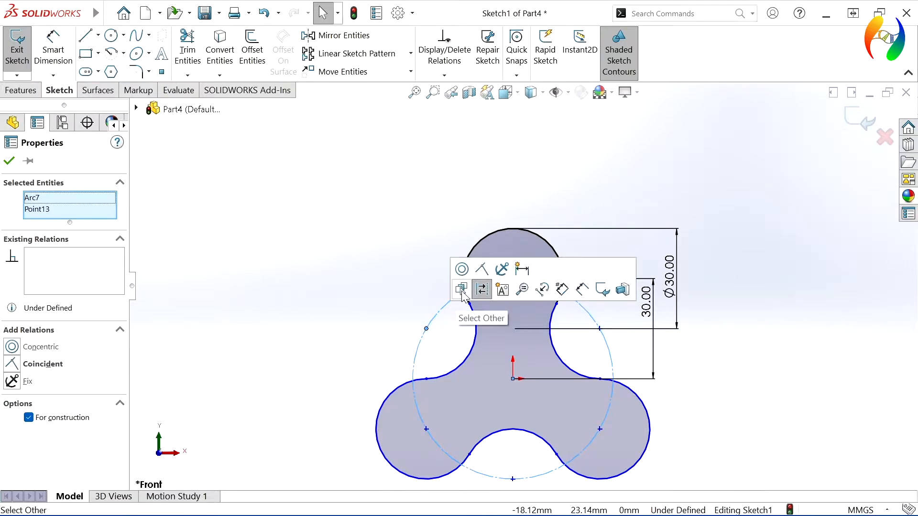
click(483, 271)
click(376, 343)
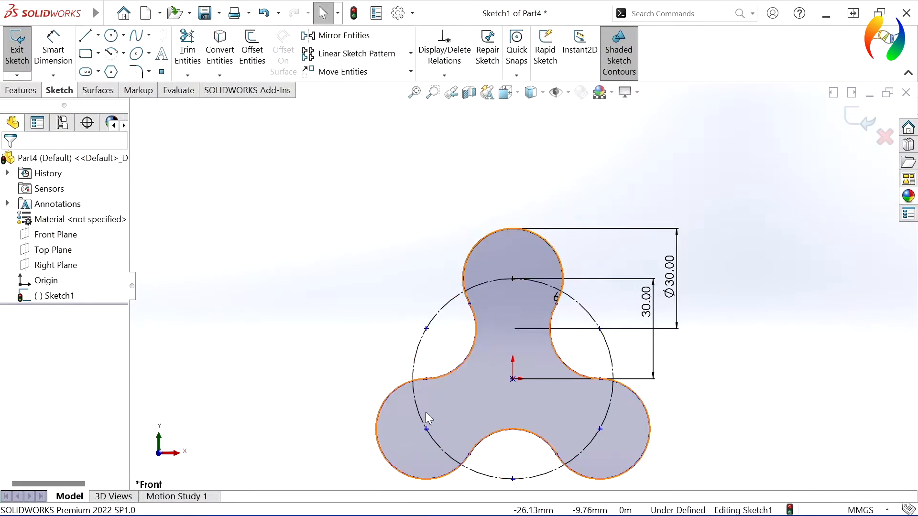
click(427, 430)
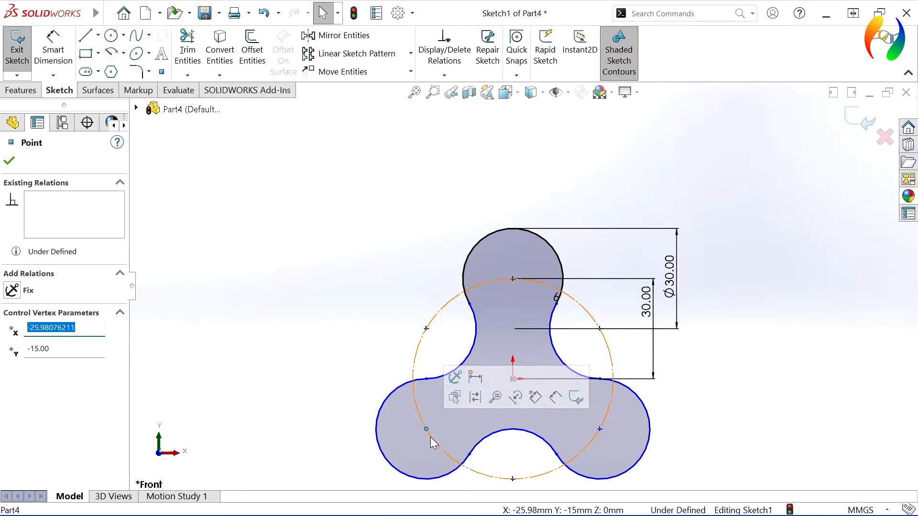
ctrl+click(430, 437)
click(481, 386)
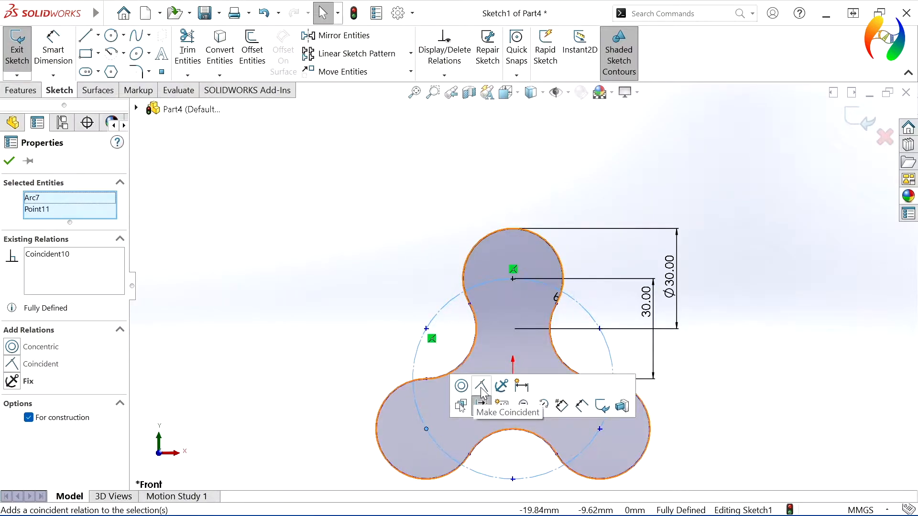
click(365, 373)
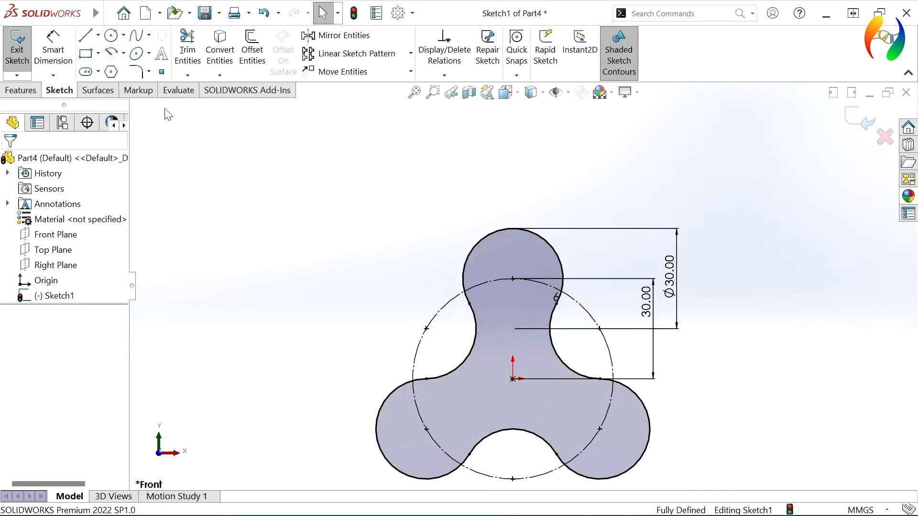
Step: Finish the profile sketch, start a sketch on the Right Plane and draw a horizontal centerline about 48 mm long from the origin
click(863, 125)
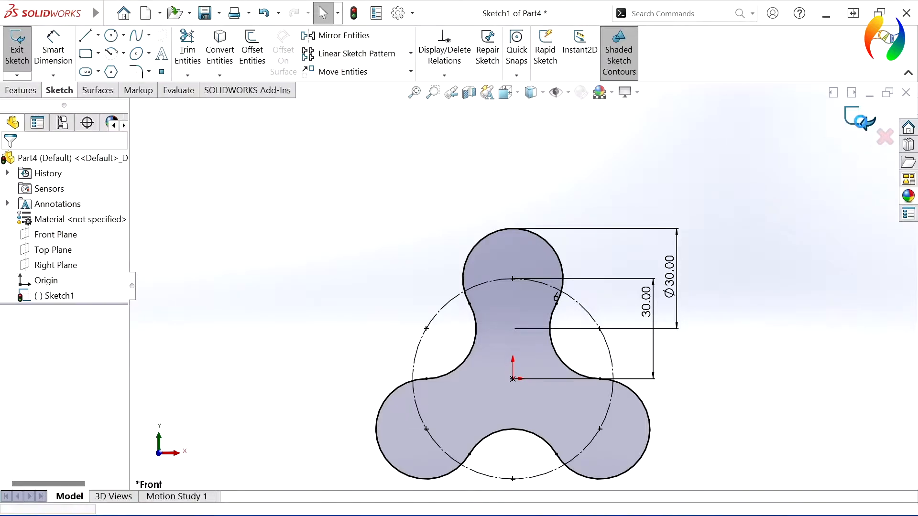
click(47, 265)
click(50, 245)
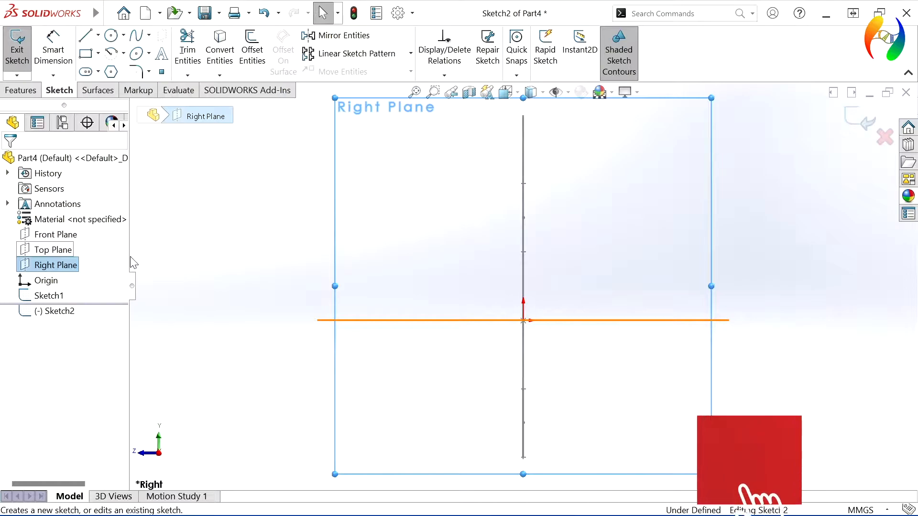
click(98, 37)
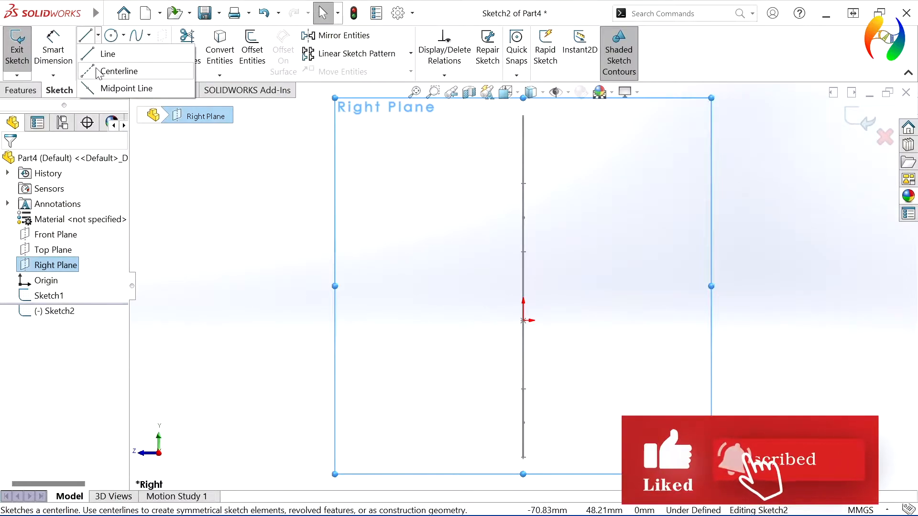
click(119, 69)
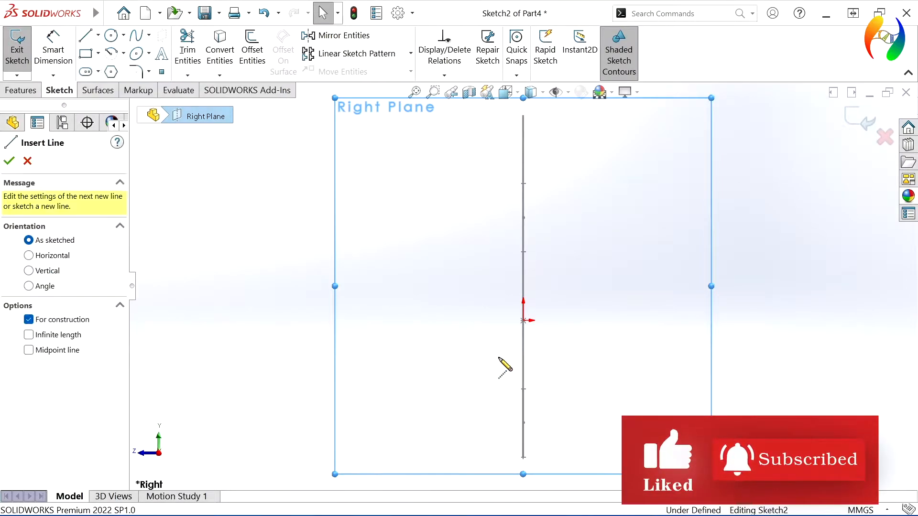
click(523, 320)
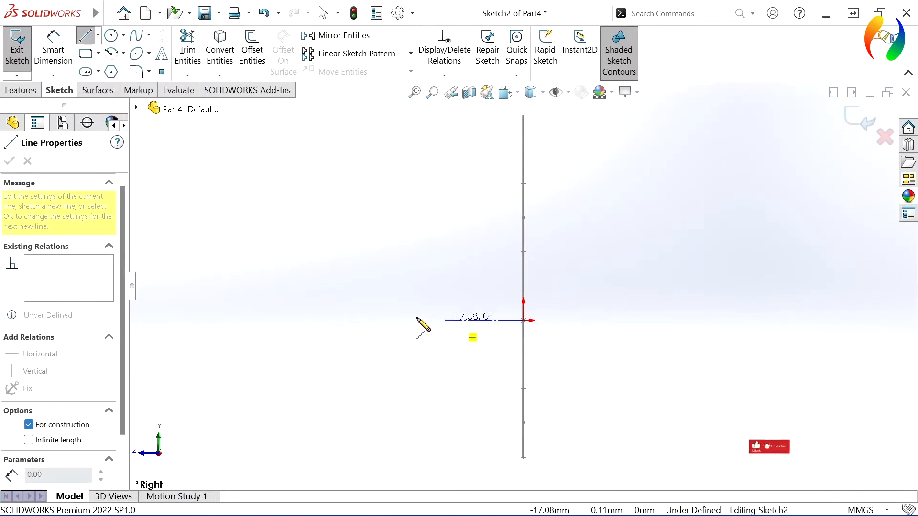
click(306, 321)
key(Escape)
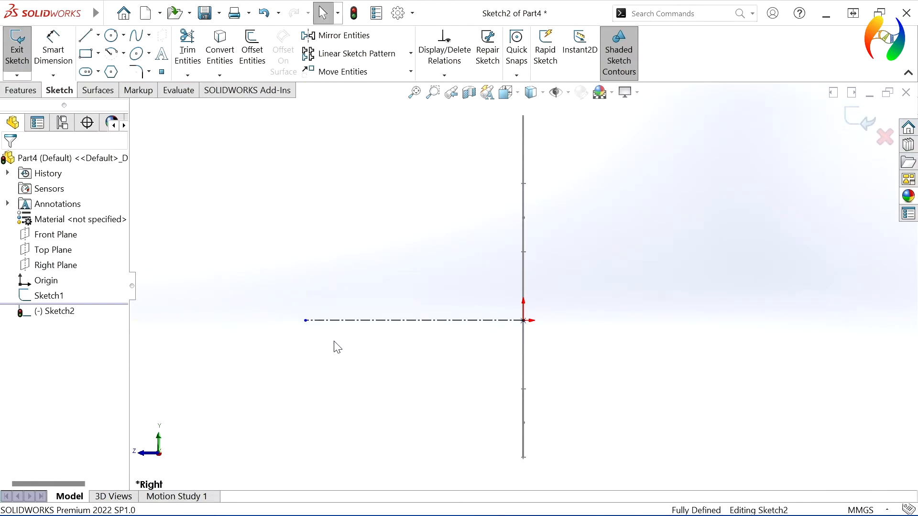
Step: Convert the horizontal centerline to a regular sketch line and delete the vertical relation added to it
click(349, 321)
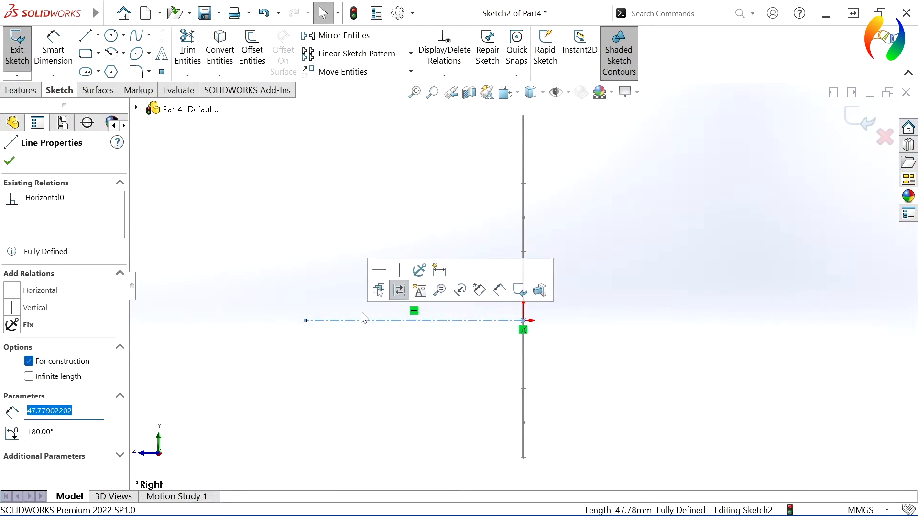
click(399, 271)
click(400, 290)
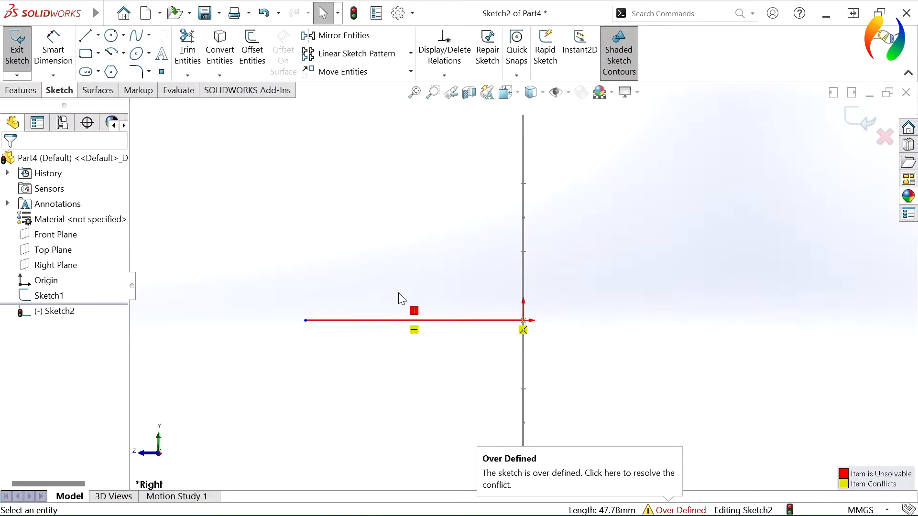
right_click(416, 316)
click(447, 469)
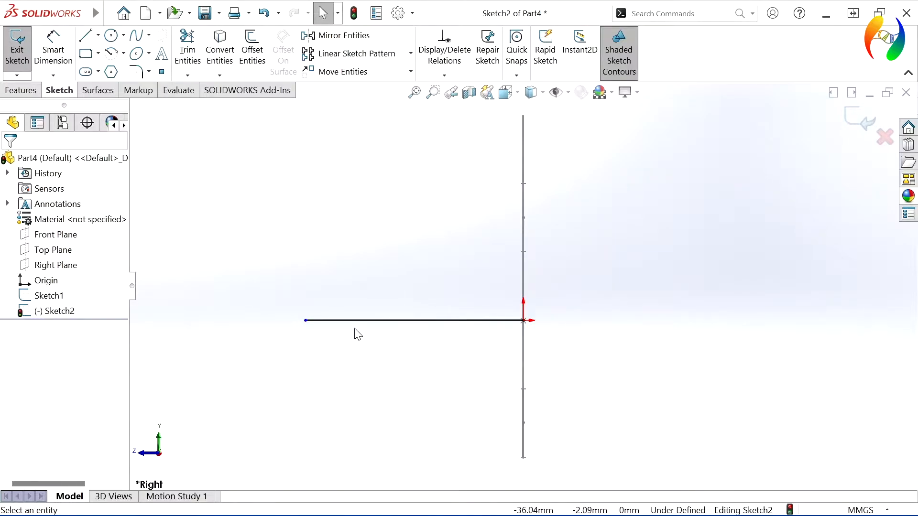
Step: Dimension the horizontal line's length to 450 mm and finish the path sketch
click(53, 50)
click(383, 325)
click(381, 369)
text(450)
key(Return)
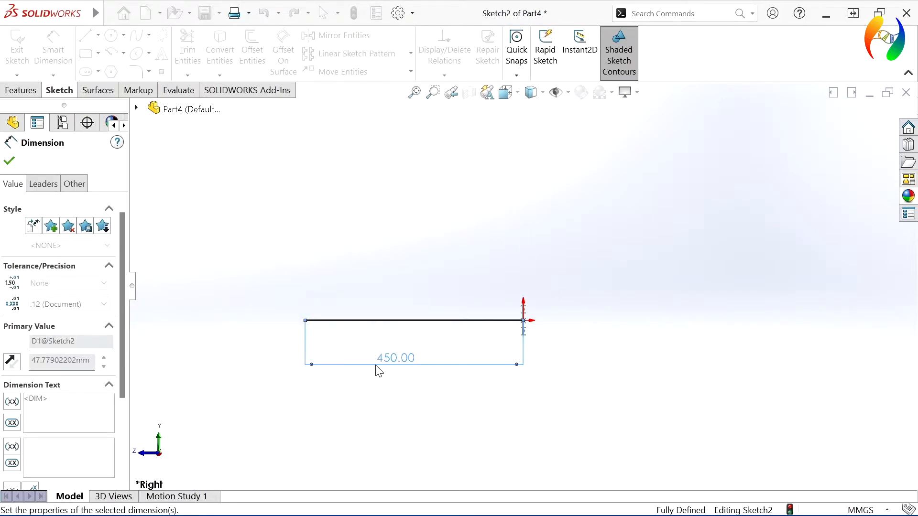
click(421, 414)
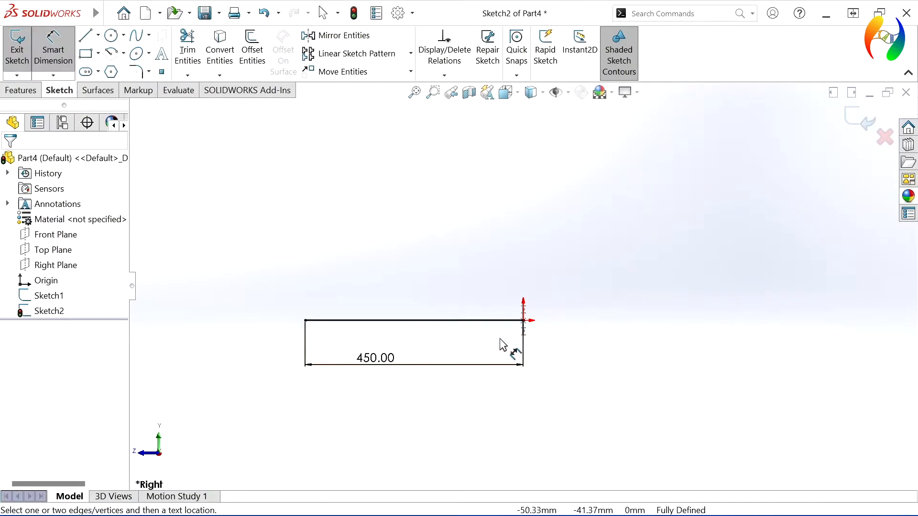
mouse_move(655, 255)
middle_down()
mouse_move(648, 260)
mouse_move(695, 276)
mouse_move(782, 224)
middle_up()
click(860, 118)
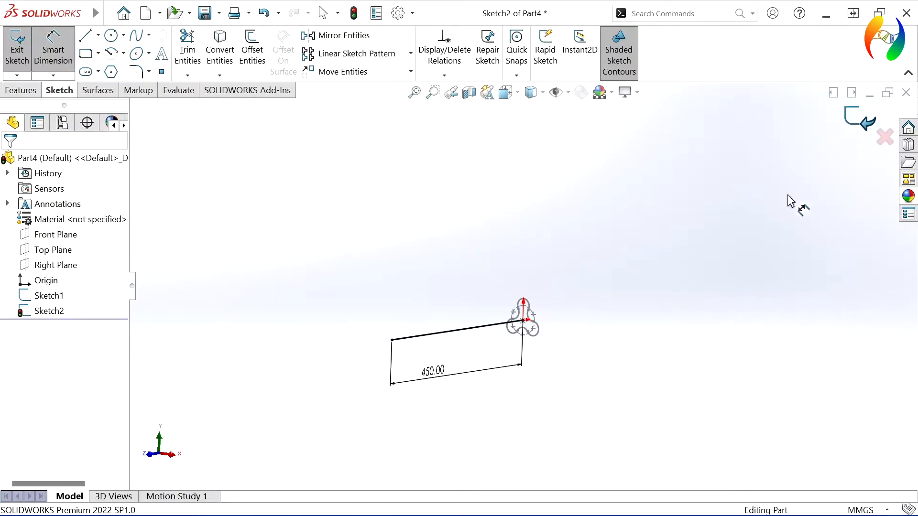
click(568, 374)
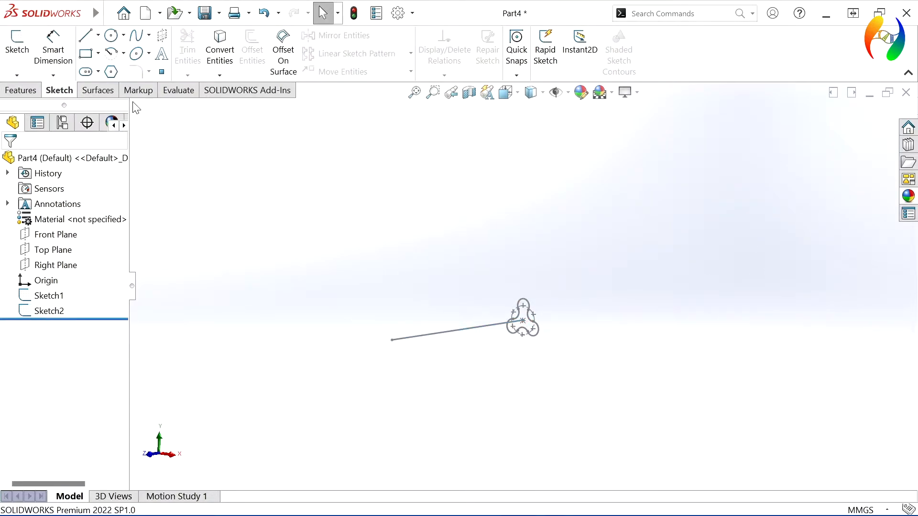
Step: Reopen the lobed profile sketch and draw circles of about 5.5 mm radius at the upper lobe's centre and about 7.6 mm at the origin
click(32, 91)
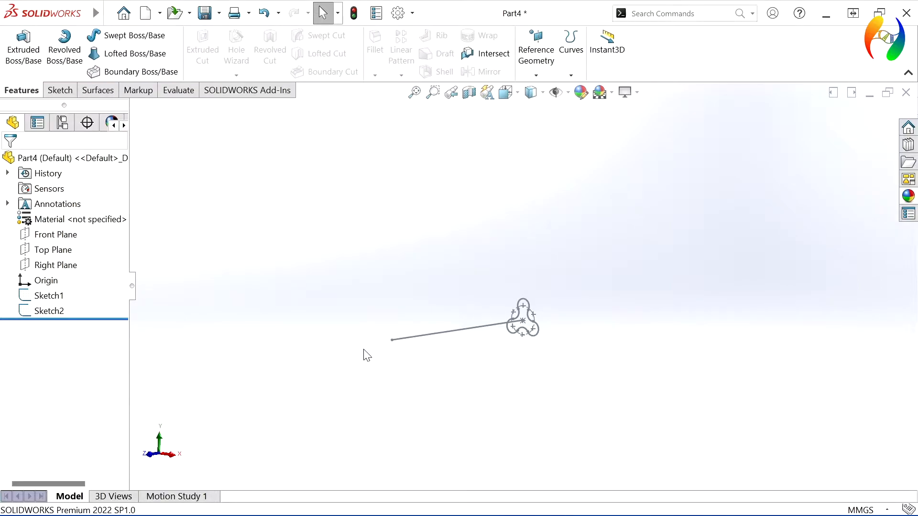
click(49, 295)
click(68, 257)
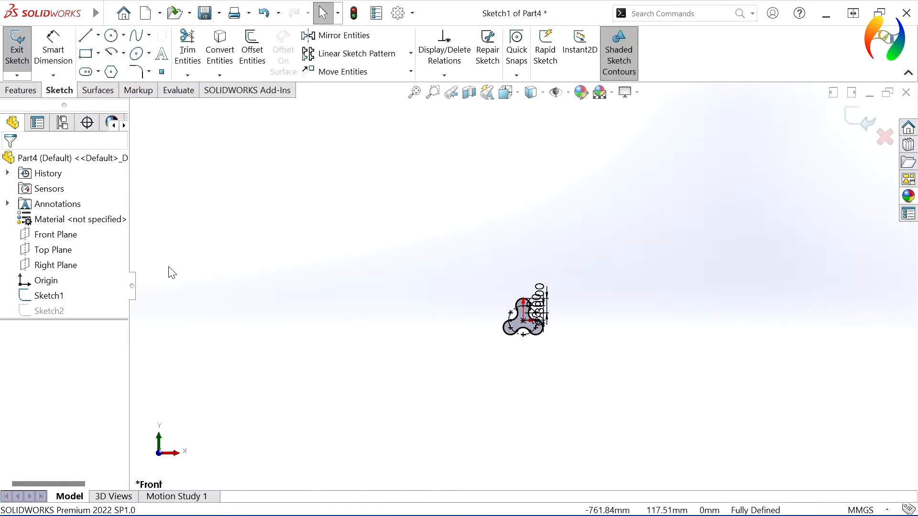
scroll(531, 308, down, 10)
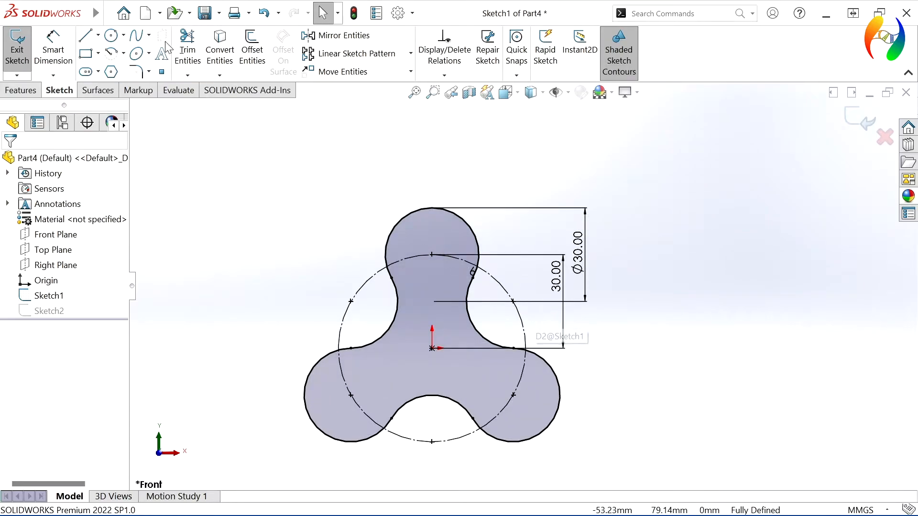
click(112, 36)
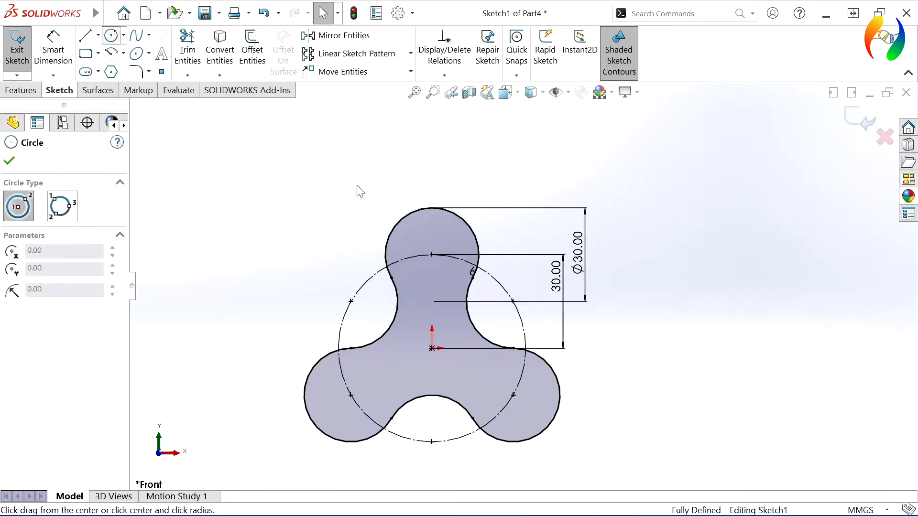
click(432, 254)
click(433, 271)
click(432, 348)
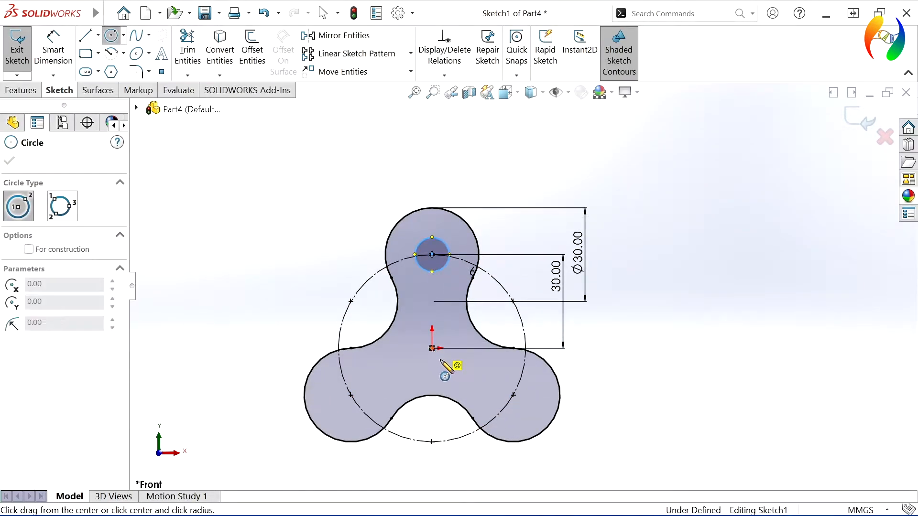
click(448, 367)
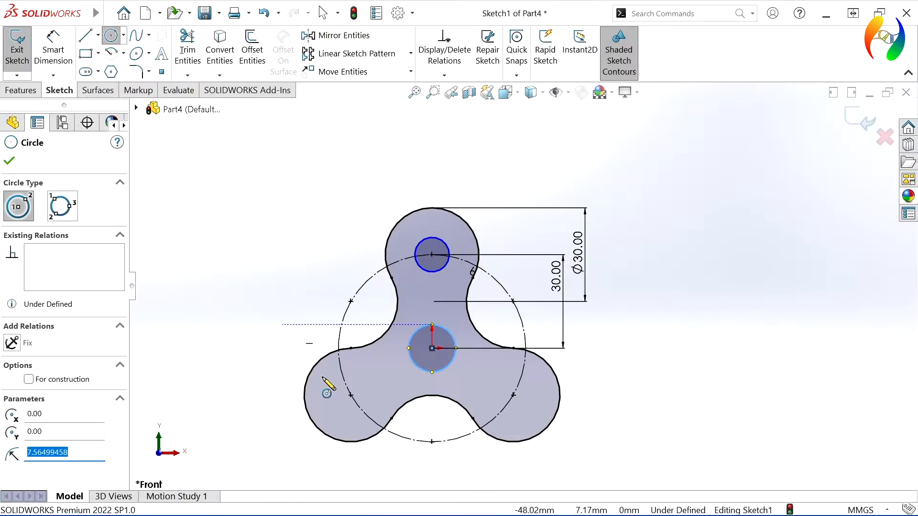
Step: Draw circles at the lower lobes' centres, about 5.2 mm radius in the left lobe and 9 mm radius in the right lobe
click(351, 395)
click(362, 407)
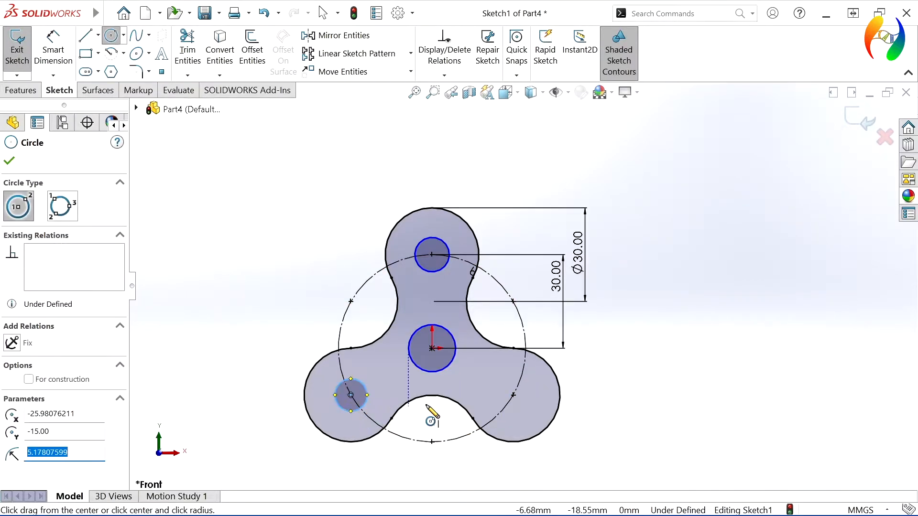
click(514, 395)
click(537, 409)
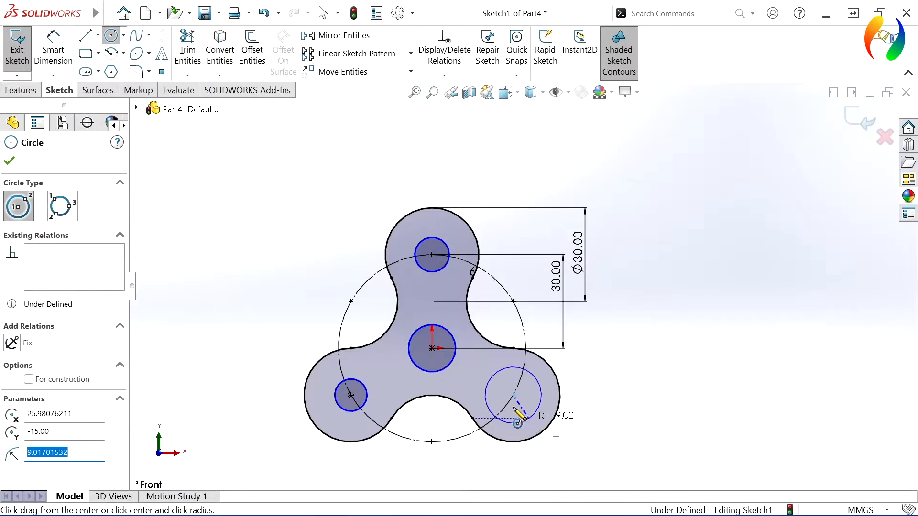
key(Escape)
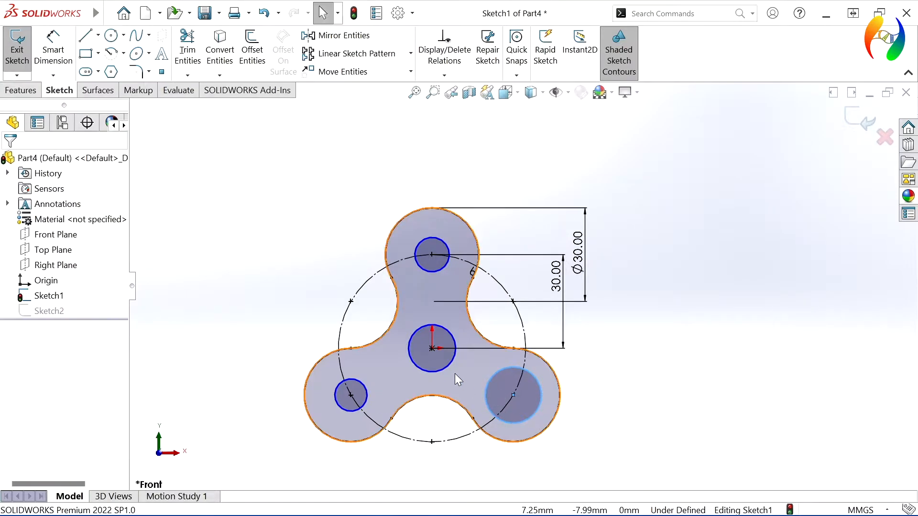
Step: Make the three lobe circles equal and set the upper one's diameter to 15 mm
ctrl+click(421, 270)
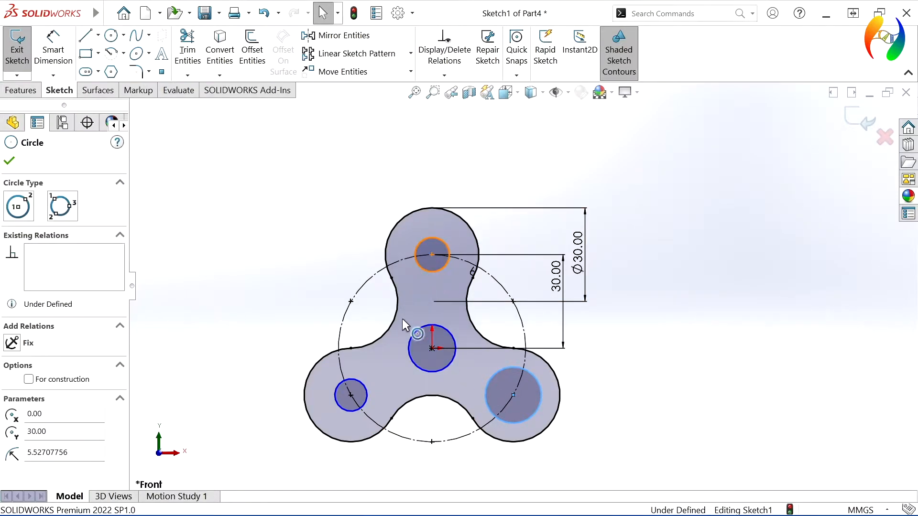
ctrl+click(364, 388)
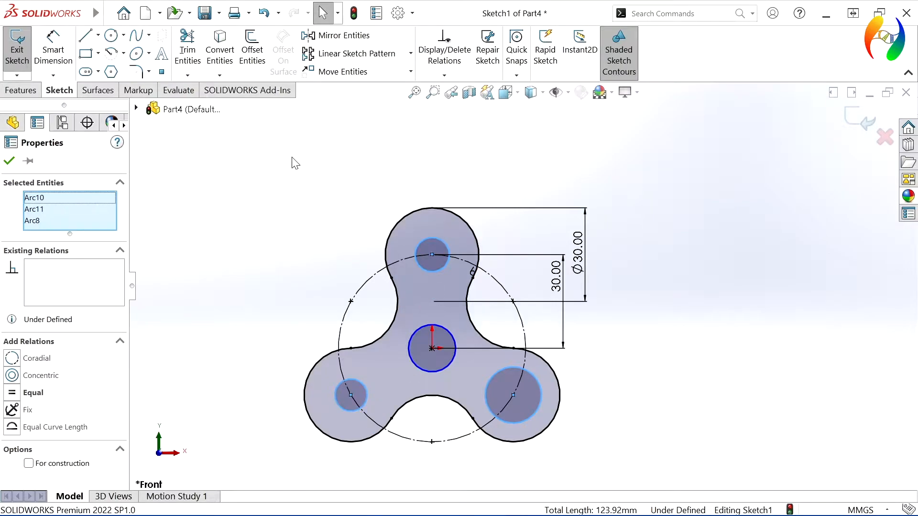
click(12, 393)
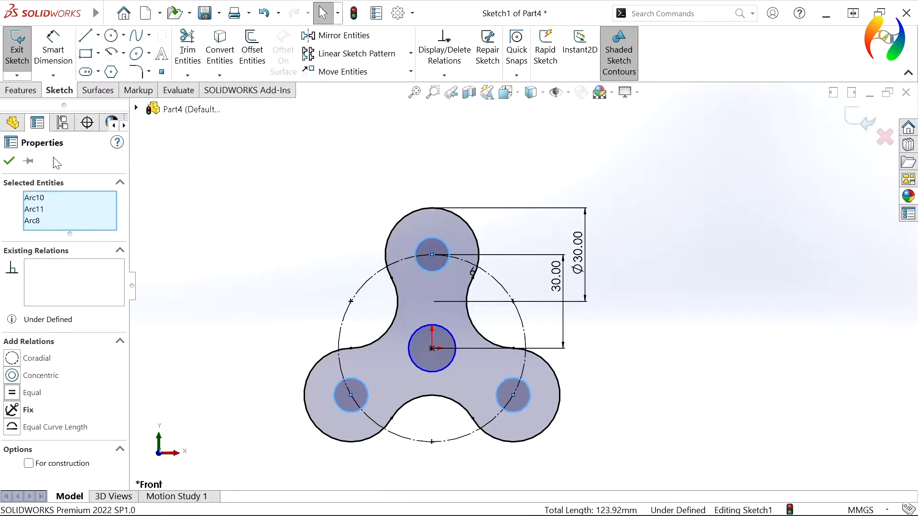
click(55, 51)
click(420, 269)
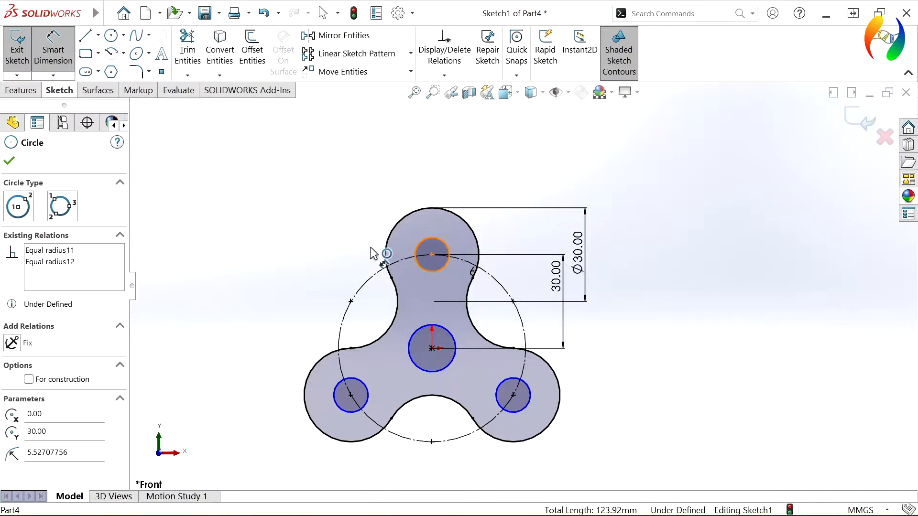
click(316, 196)
text(15)
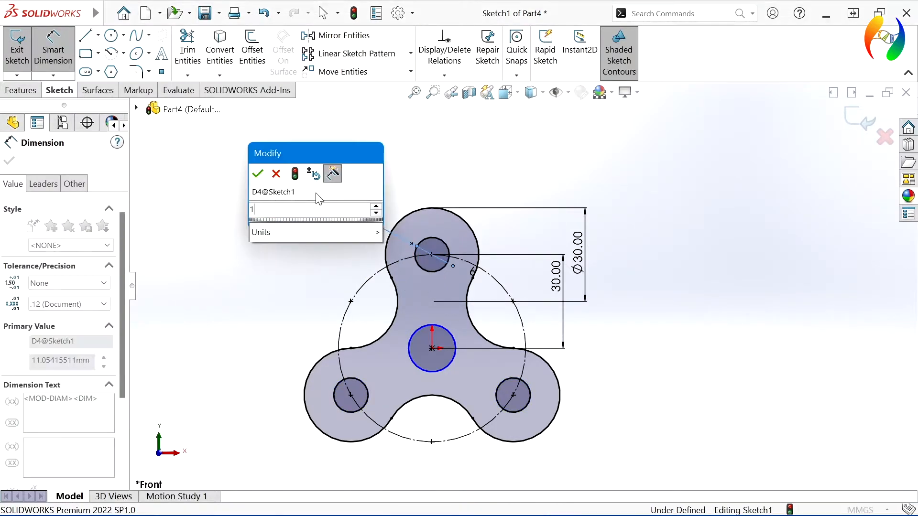
key(Return)
Step: Dimension the central circle's diameter to 25 mm and finish the profile sketch
click(430, 370)
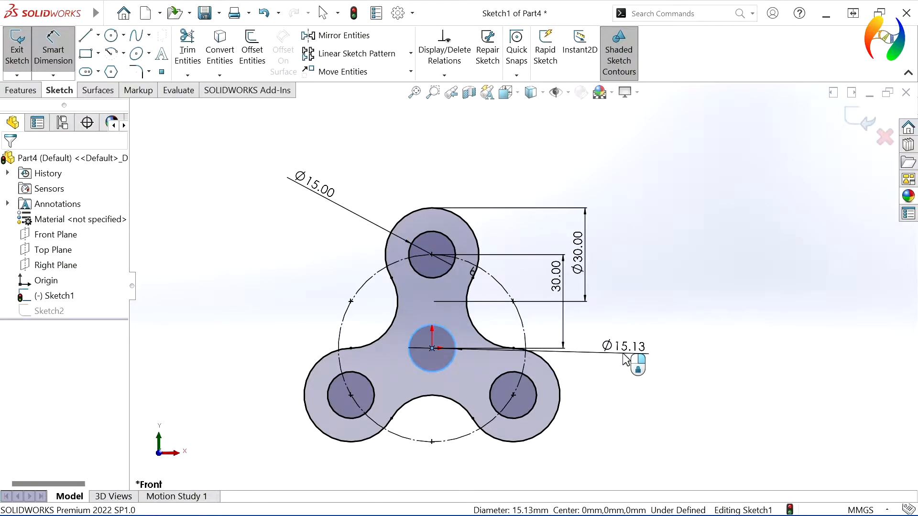
click(625, 360)
text(25)
key(Return)
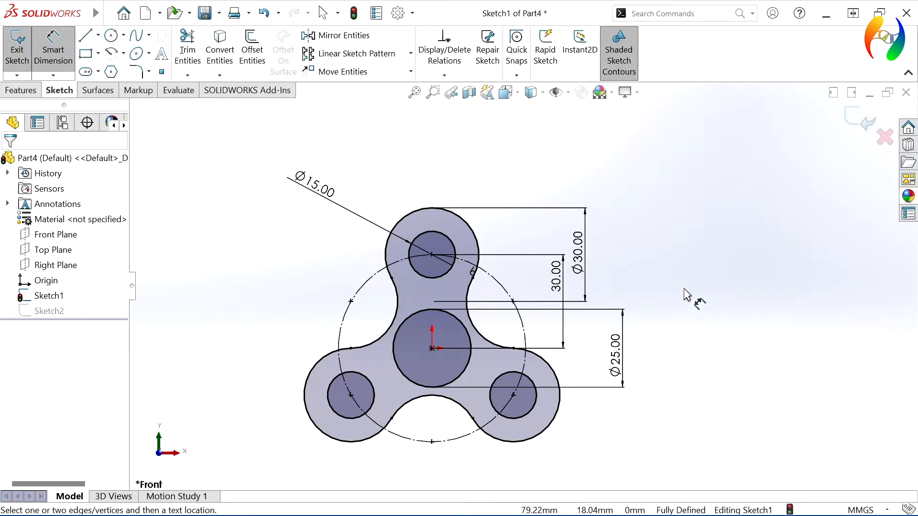
click(853, 118)
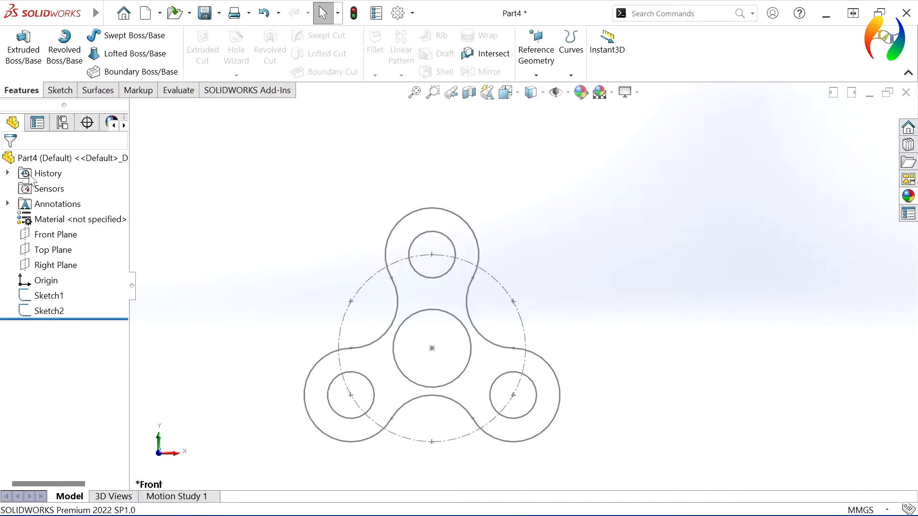
Step: Start a swept boss using the three-lobed sketch as the profile and the straight line sketch as the path
click(96, 36)
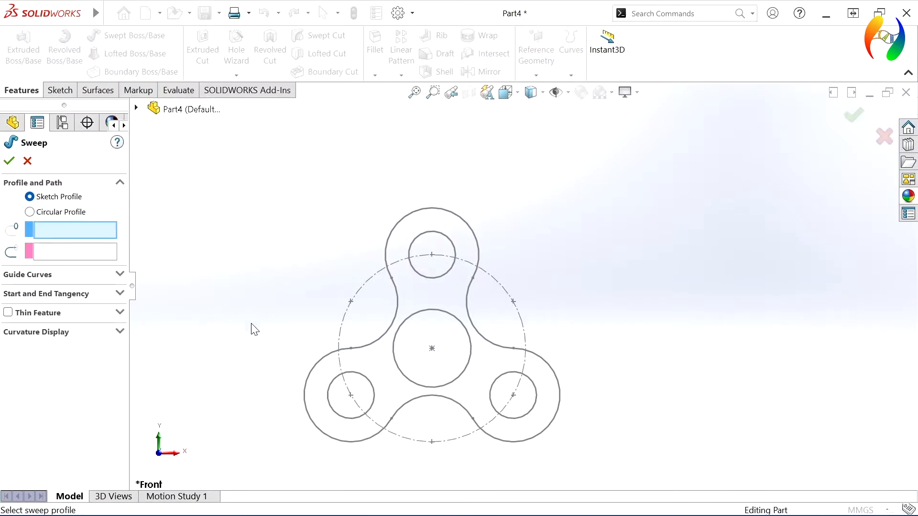
click(474, 276)
middle_drag(607, 375, 588, 380)
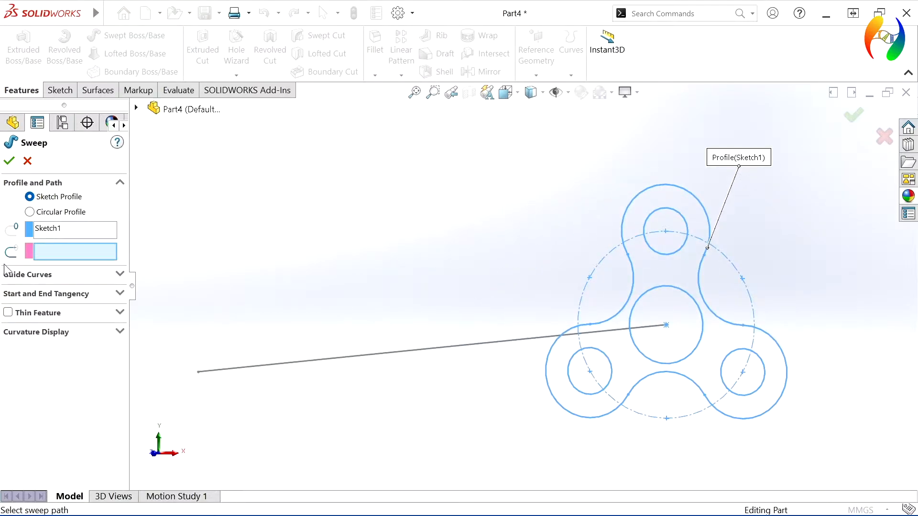
click(213, 372)
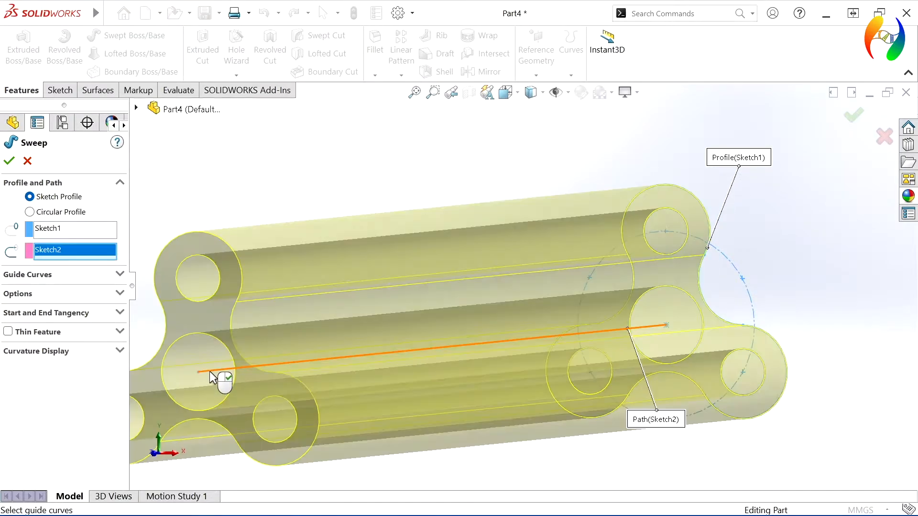
Step: Set the sweep's profile twist to Specify Twist Value at 120 degrees and finish the sweep
click(75, 298)
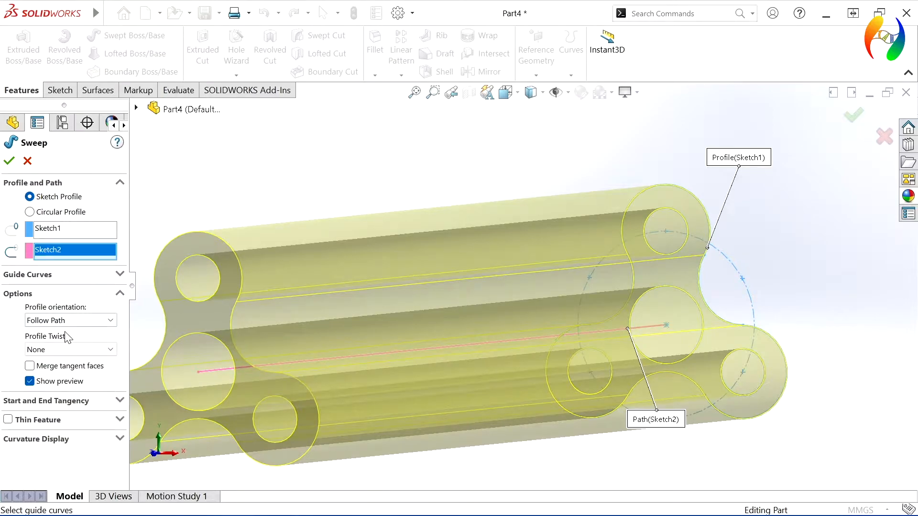
click(88, 350)
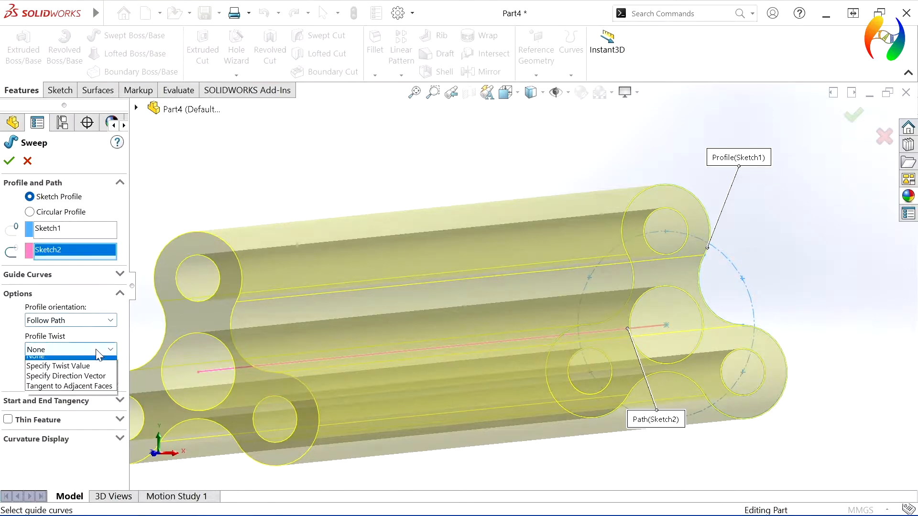
click(89, 373)
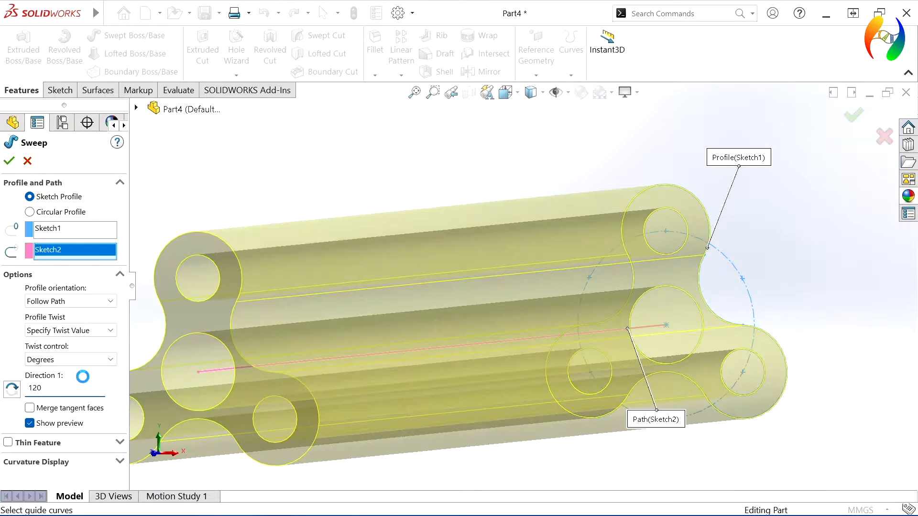
middle_drag(319, 401, 356, 401)
scroll(359, 401, down, 3)
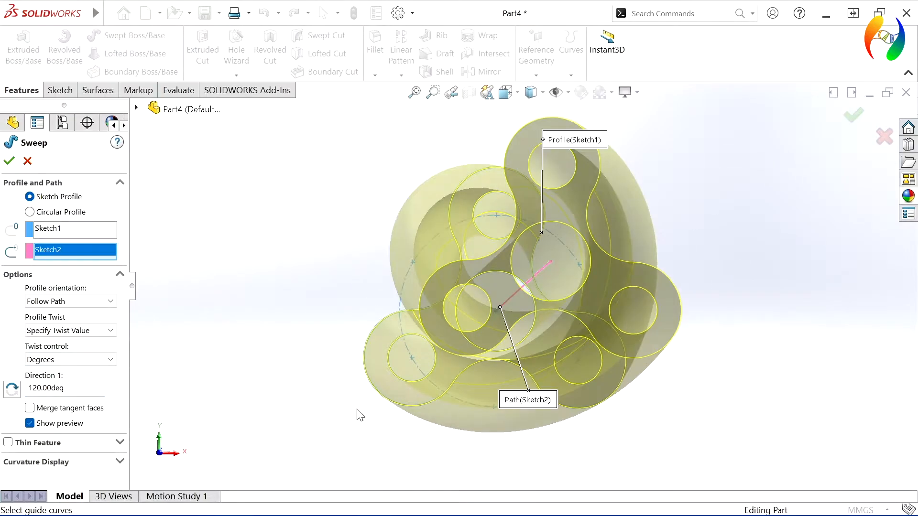
middle_drag(228, 354, 257, 358)
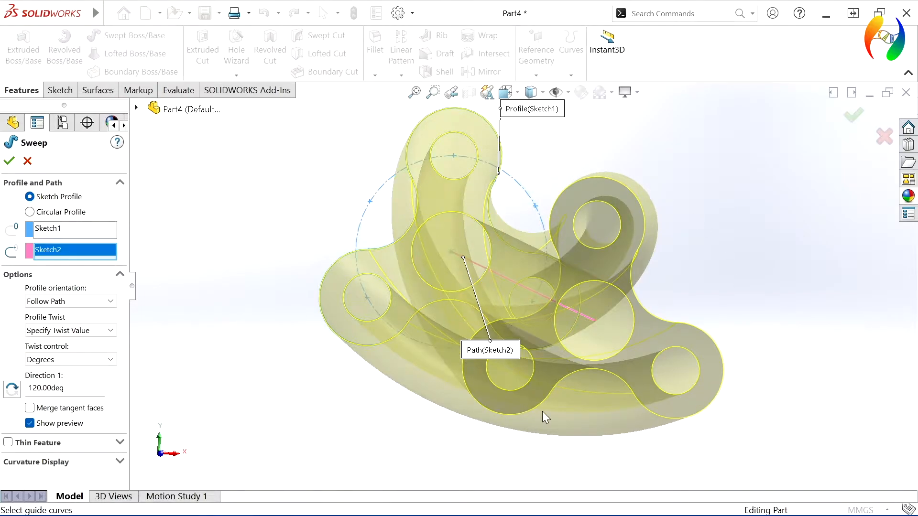
middle_drag(323, 386, 302, 388)
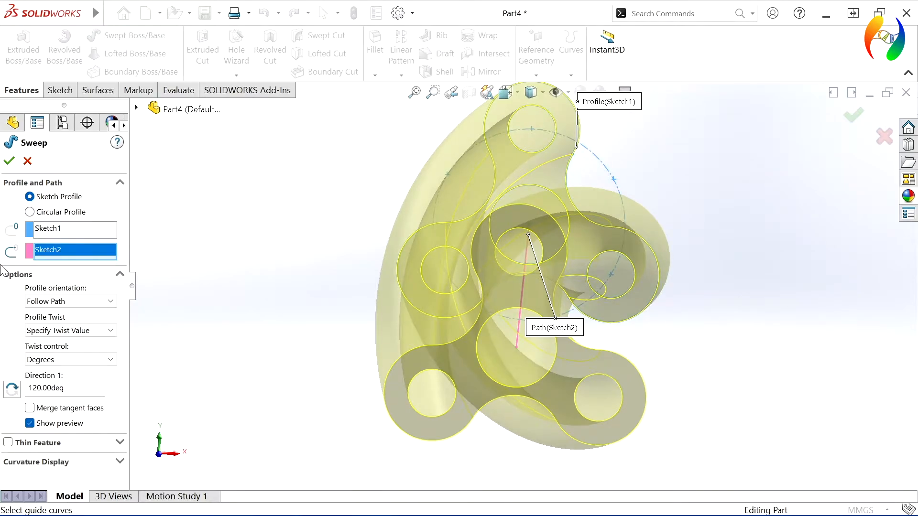
click(8, 159)
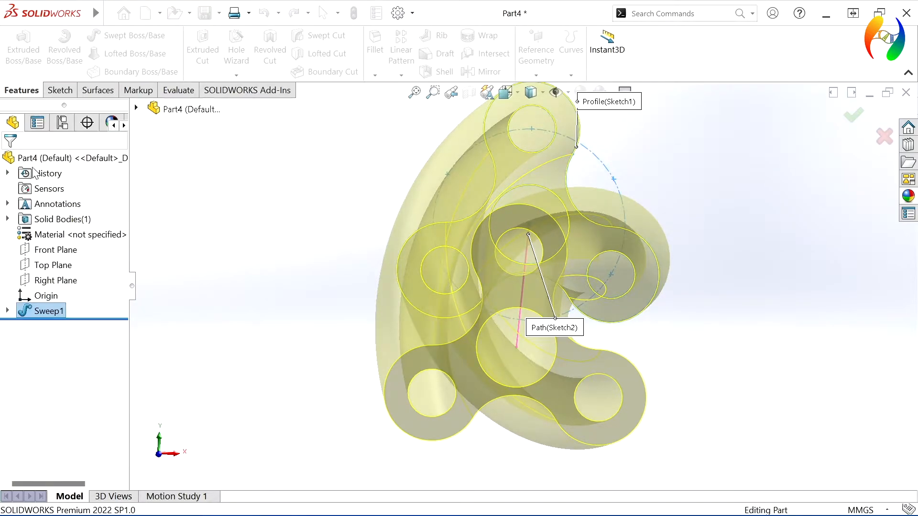
Step: Sketch on the Front Plane a circle offset 2 mm outward from the central hole's edge, placing its dimension clear of the part
mouse_move(624, 358)
middle_down()
mouse_move(582, 320)
mouse_move(610, 339)
middle_up()
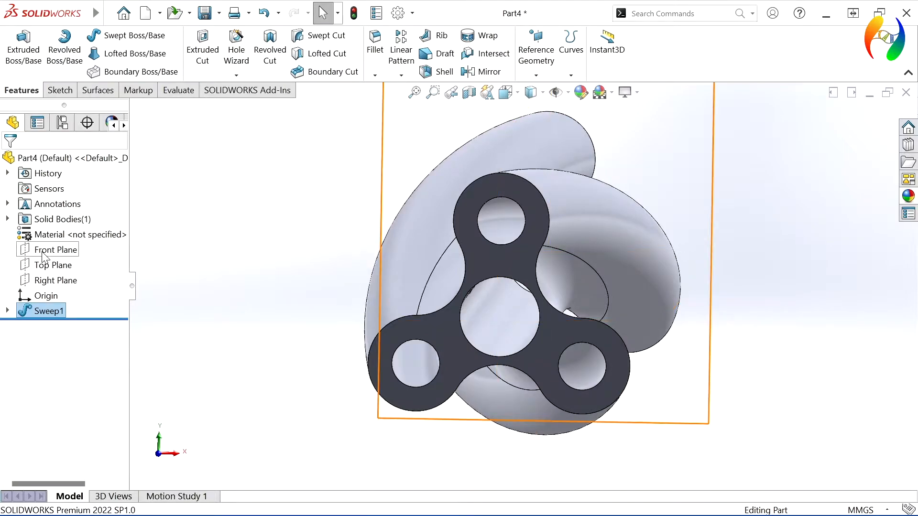
click(48, 250)
click(54, 234)
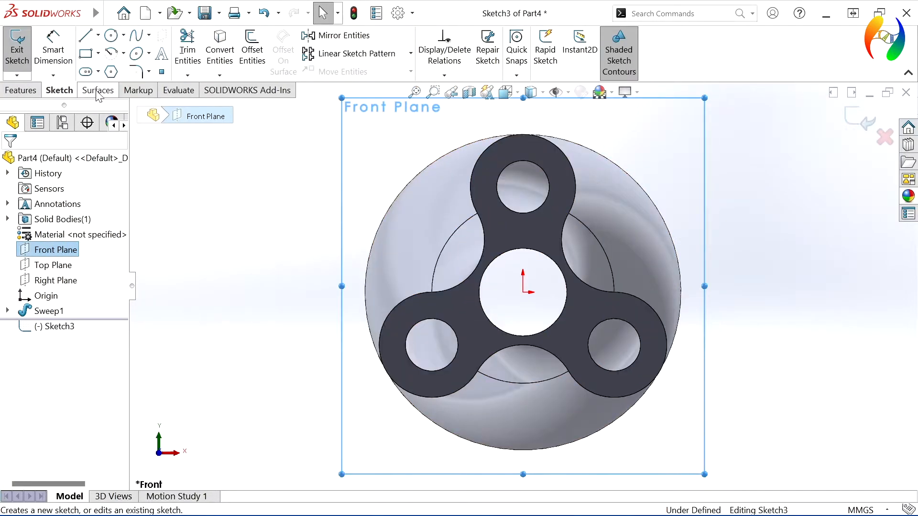
click(252, 47)
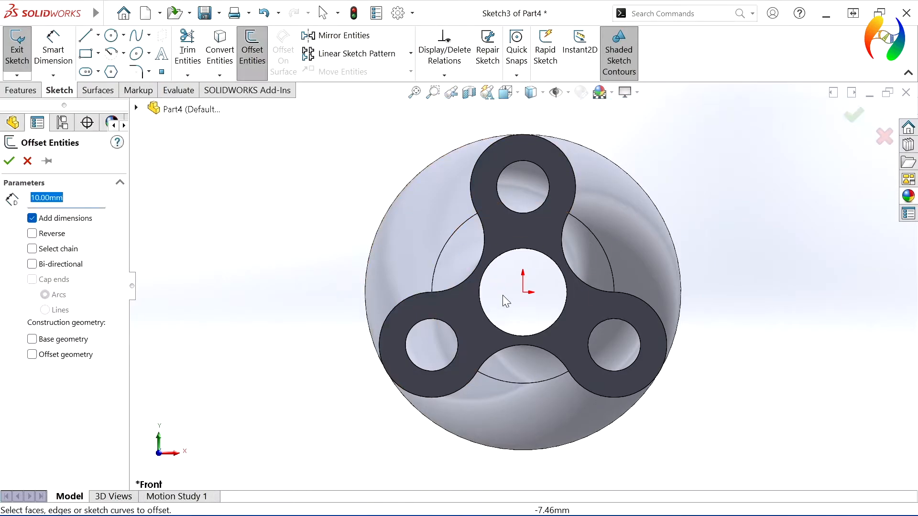
click(500, 329)
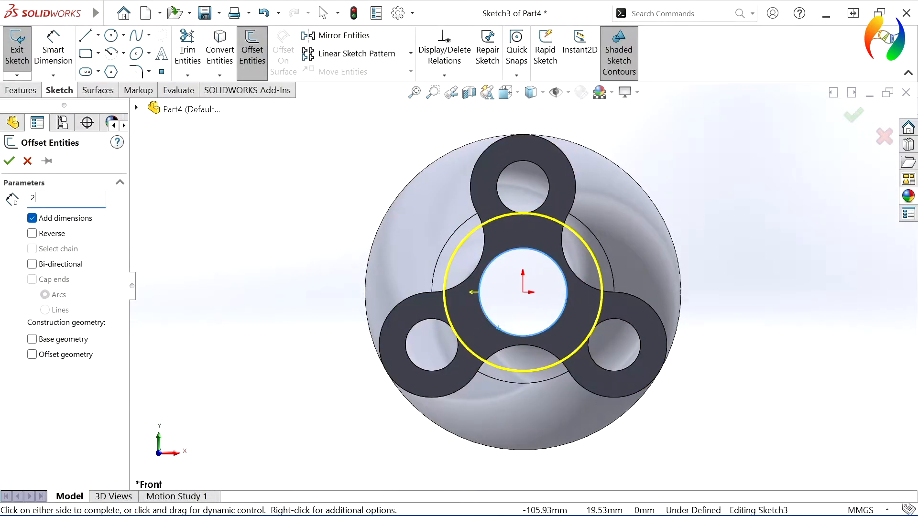
click(9, 161)
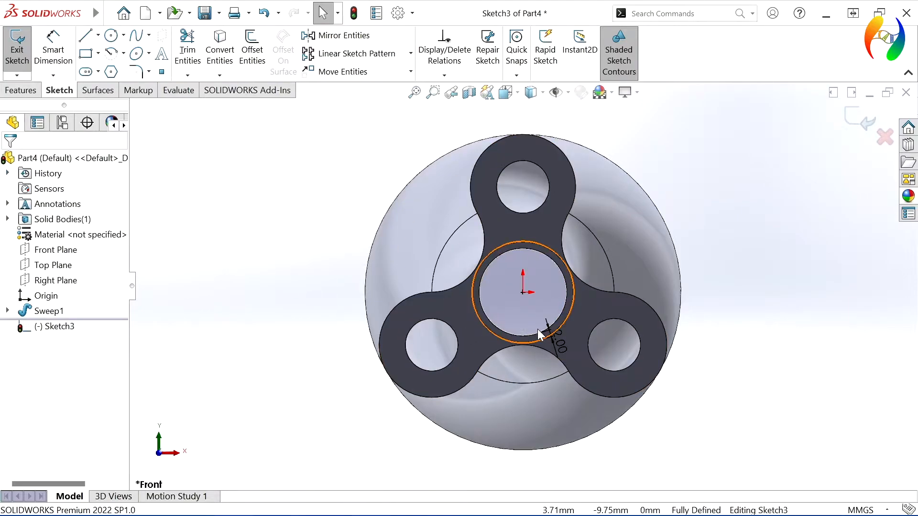
drag(552, 340, 749, 285)
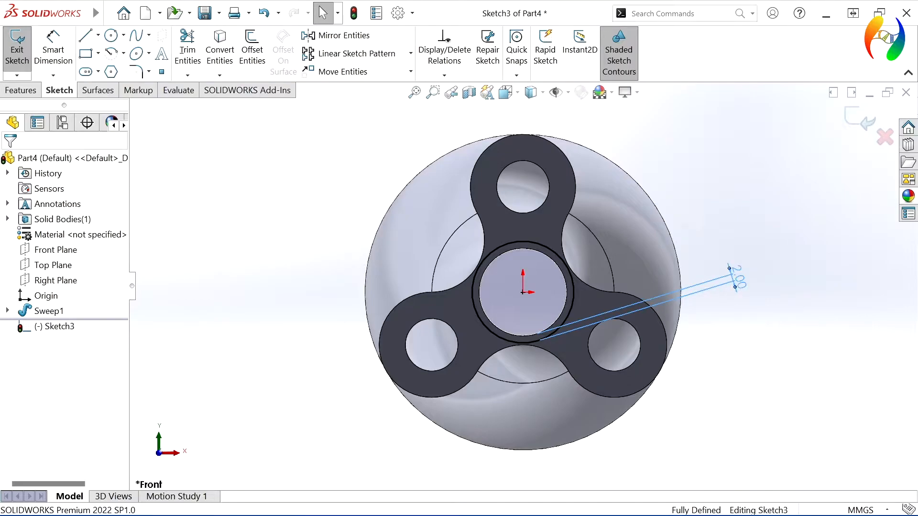
click(727, 383)
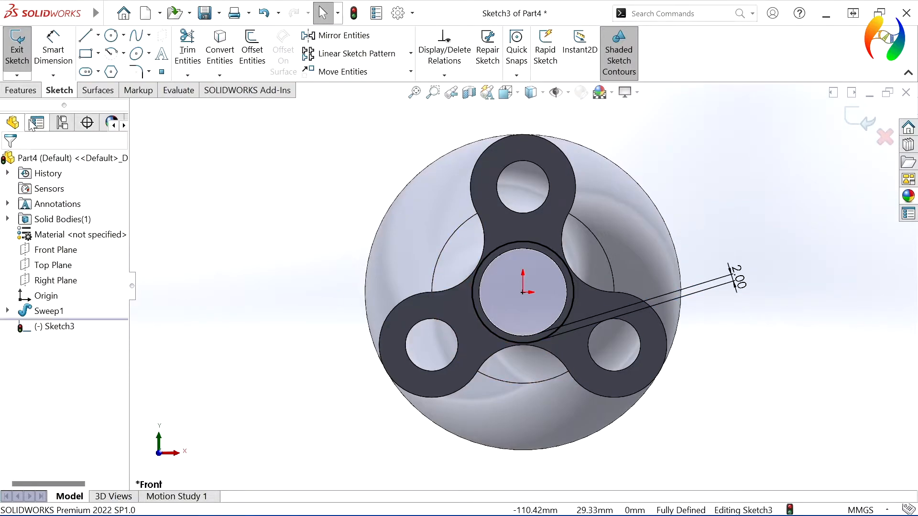
Step: Extrude the offset circle as a boss in two directions, Blind 9 mm in Direction 1 and Blind 504 mm in Direction 2
click(21, 90)
click(23, 51)
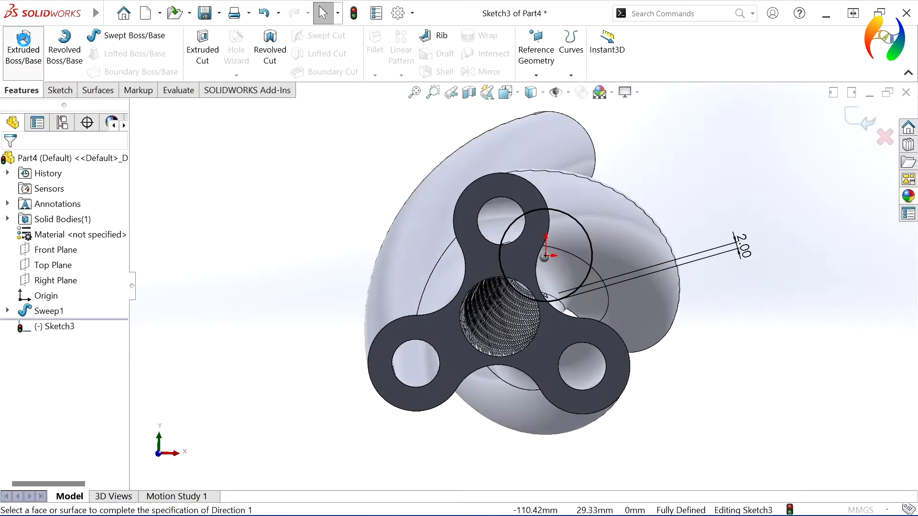
click(88, 236)
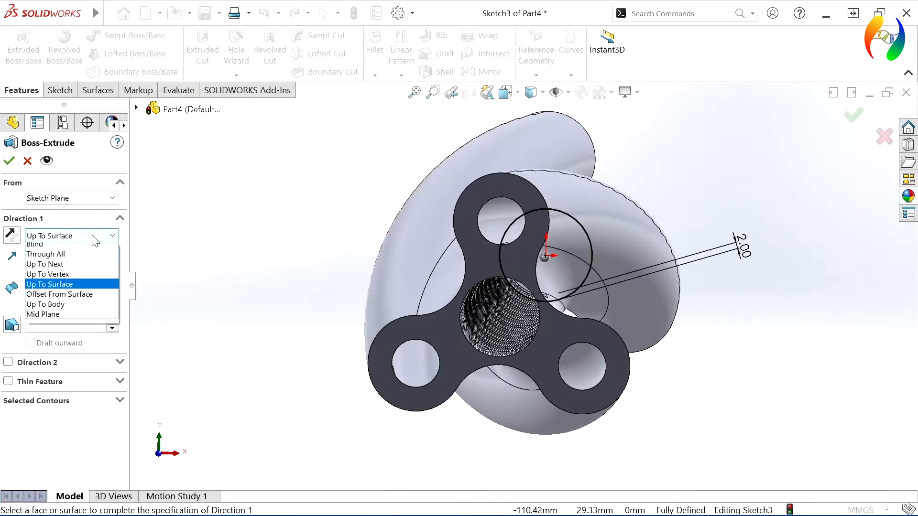
click(56, 248)
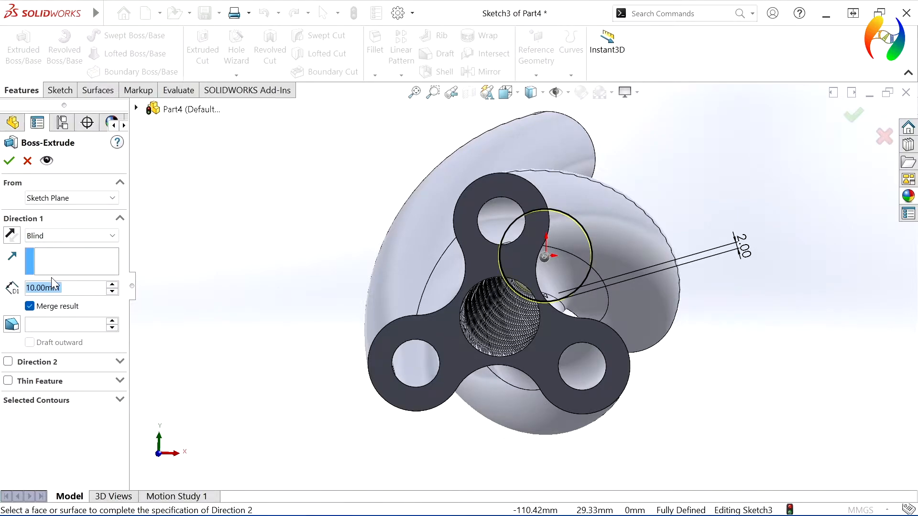
scroll(52, 282, down, 1)
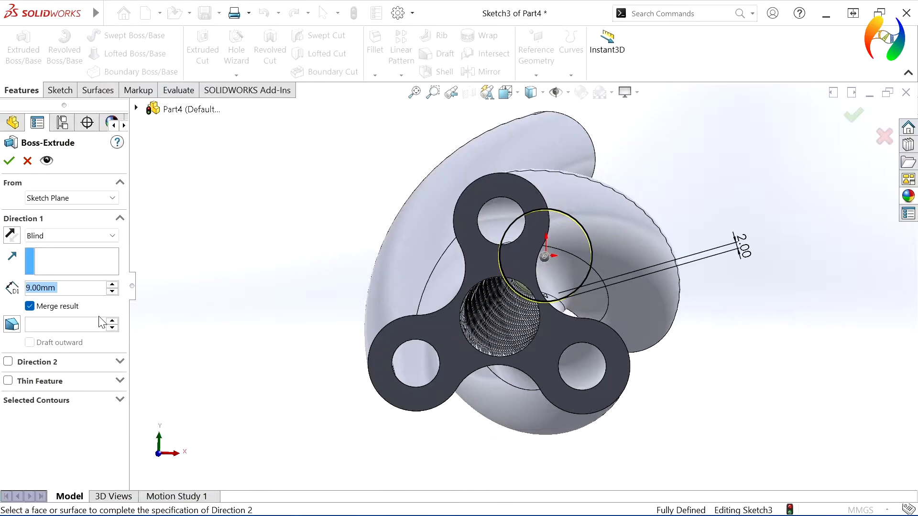
click(10, 363)
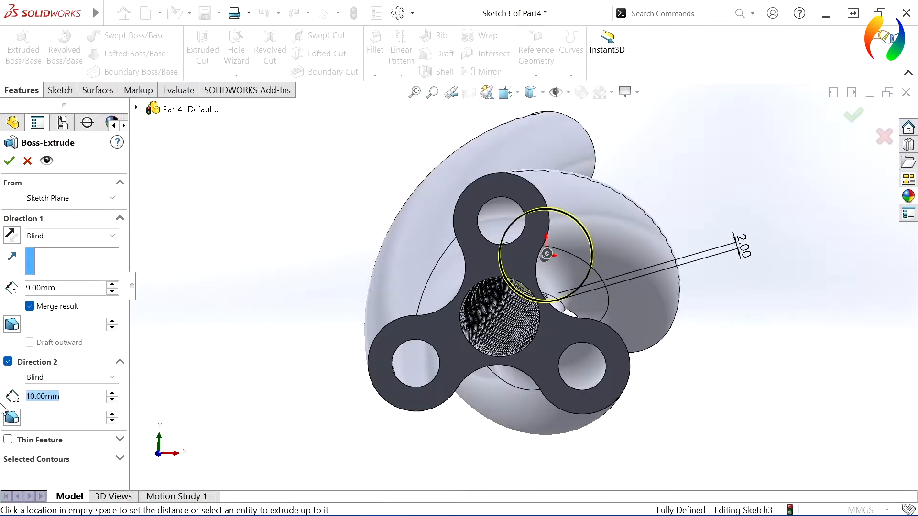
text(504)
key(Return)
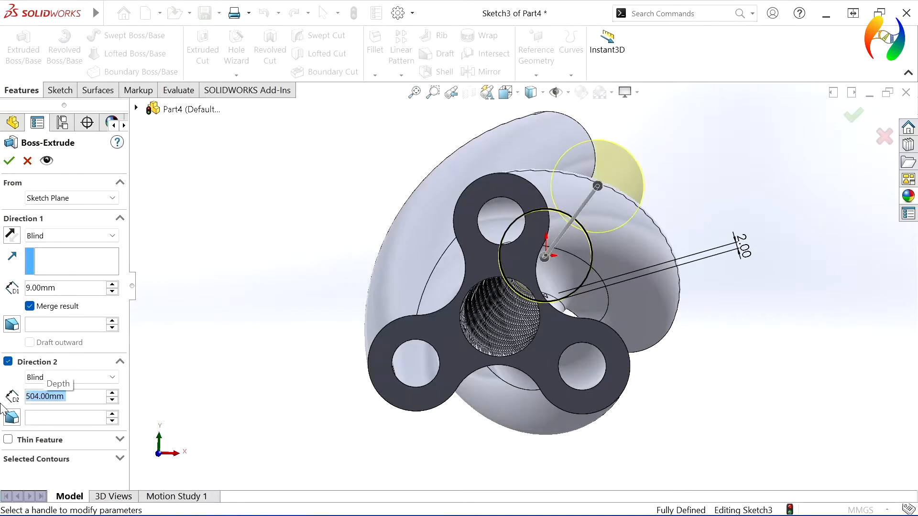
Step: Reverse the shaft extrusion so its longer side runs through the twisted body, and finish the feature
scroll(454, 400, down, 1)
scroll(529, 395, up, 3)
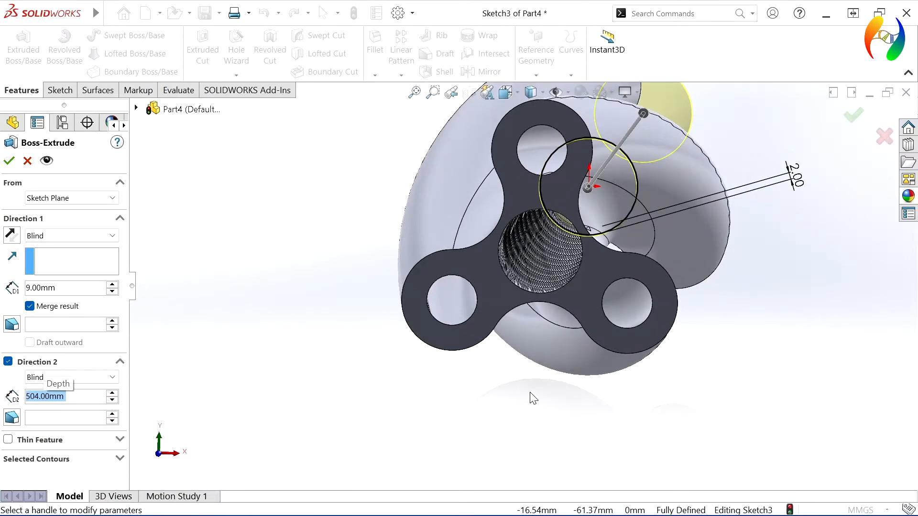
middle_drag(539, 389, 496, 360)
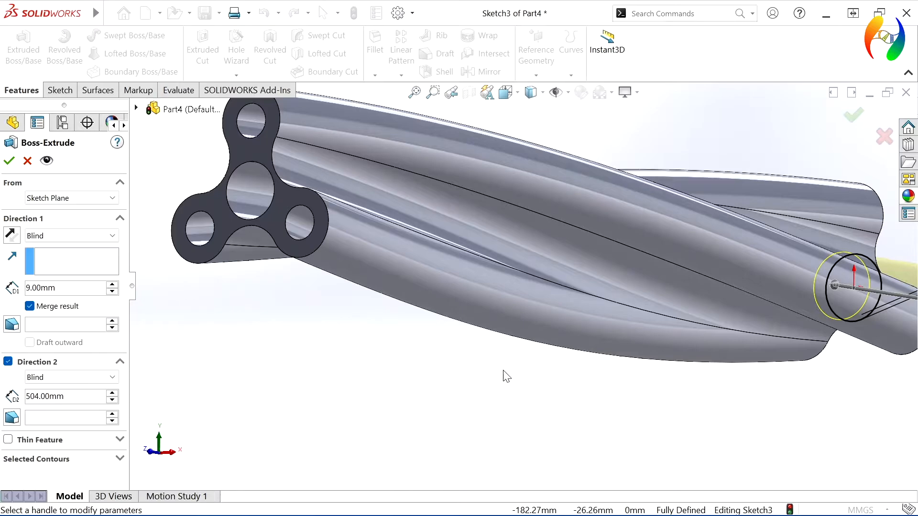
scroll(502, 375, up, 2)
click(12, 234)
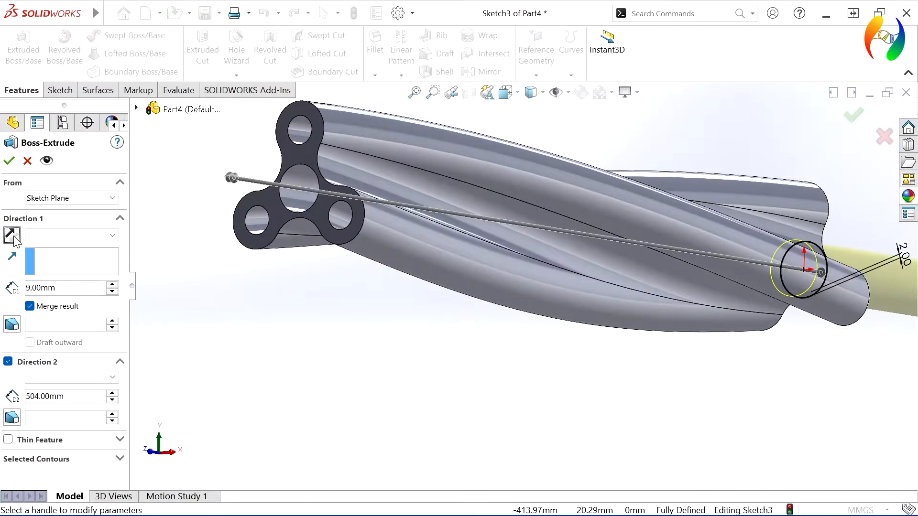
middle_drag(512, 314, 465, 320)
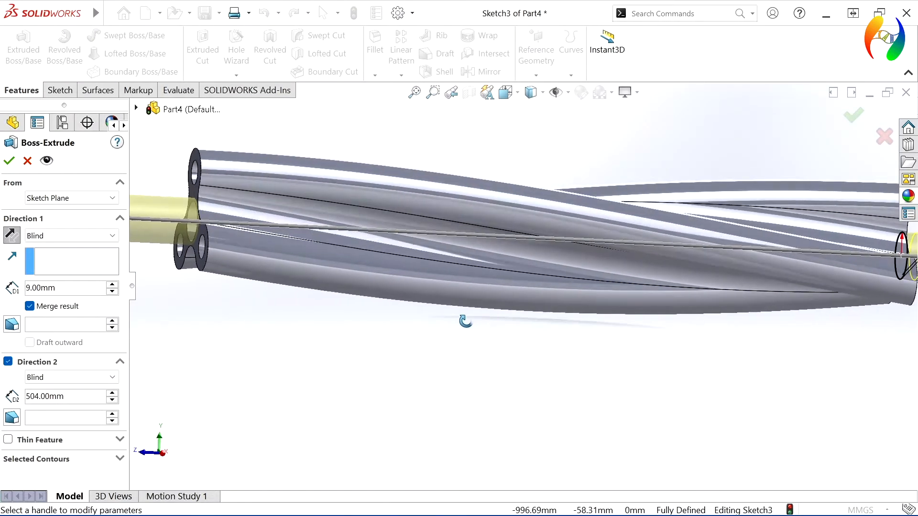
scroll(468, 324, up, 4)
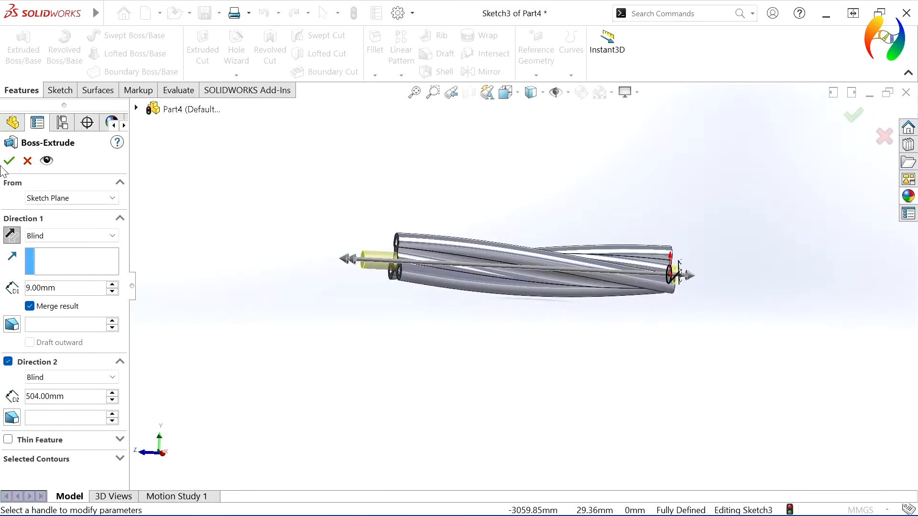
click(8, 161)
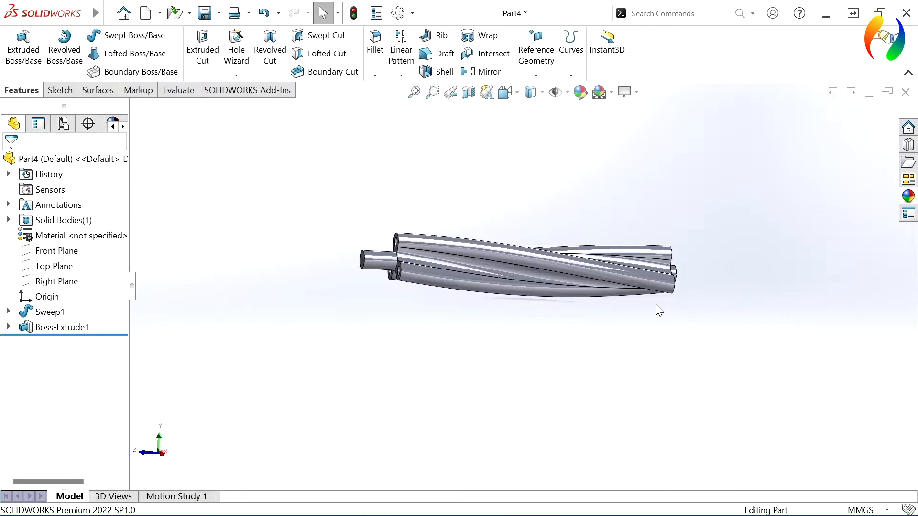
Step: On the Right Plane, sketch a stepped profile from the shaft end's upper corner: about 21 mm out, 20 mm up, 18 mm out, down, 68 mm out
click(43, 281)
click(50, 253)
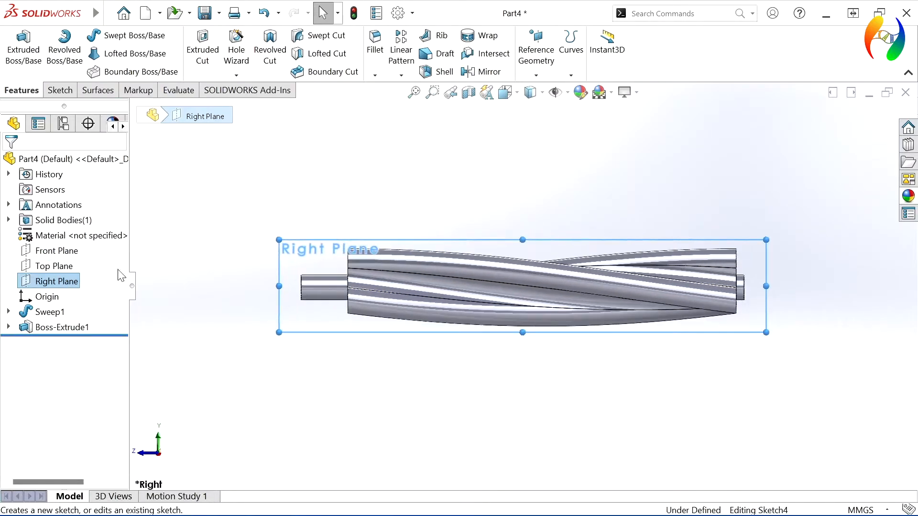
scroll(793, 282, down, 5)
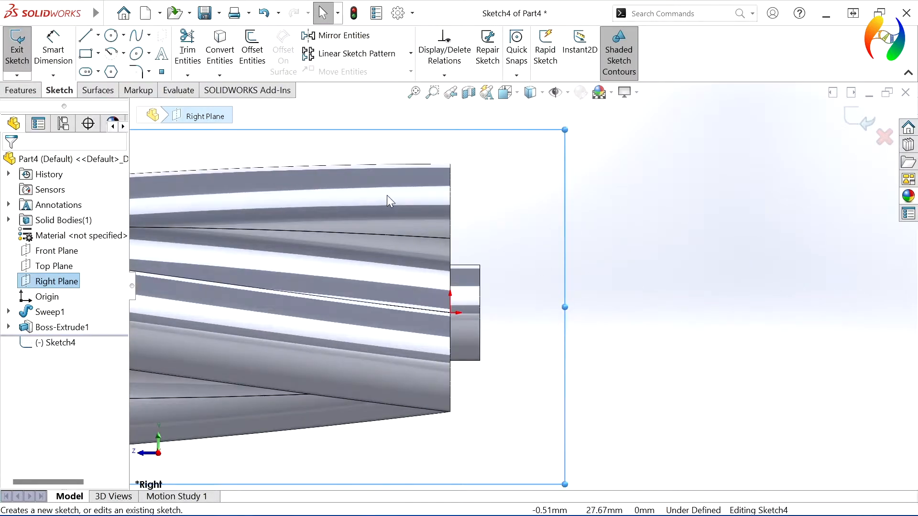
click(86, 35)
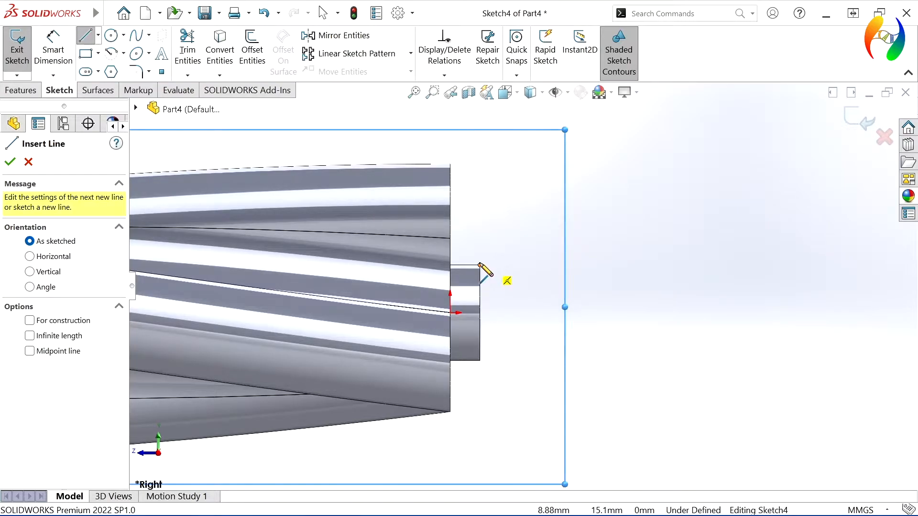
click(479, 265)
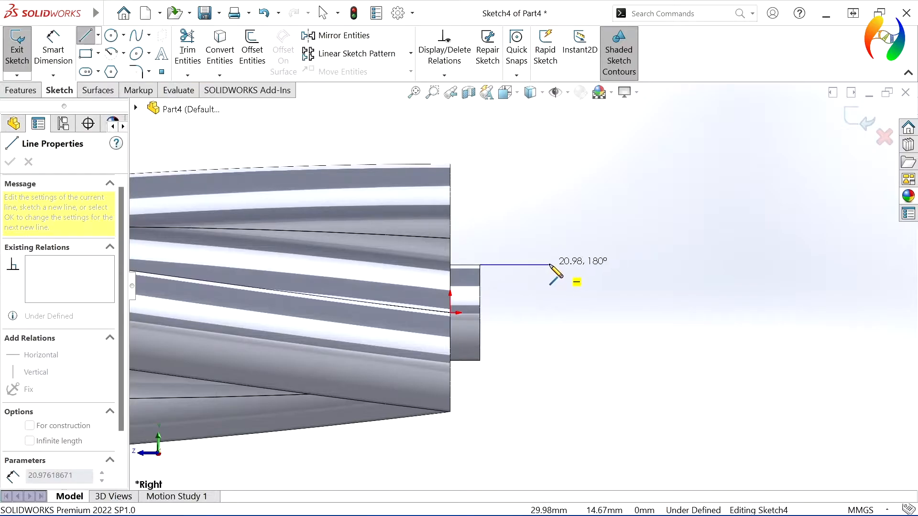
click(550, 265)
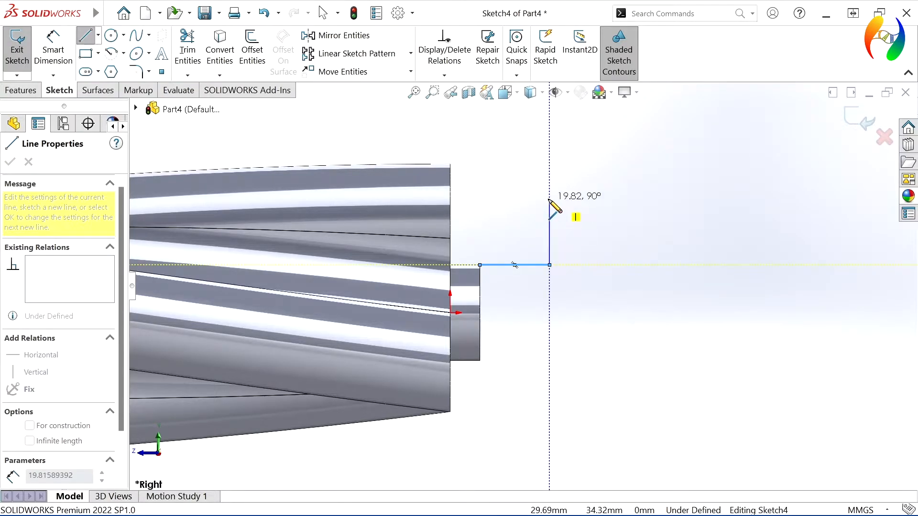
click(550, 199)
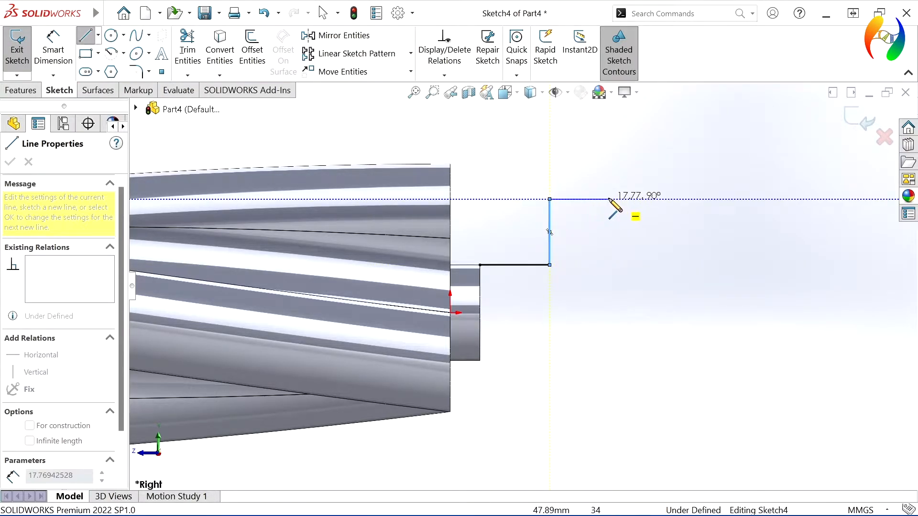
click(608, 199)
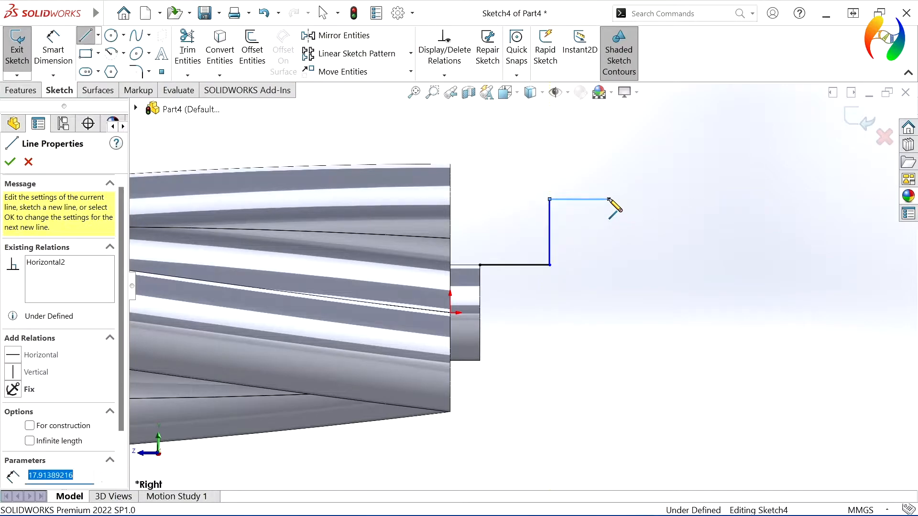
click(610, 290)
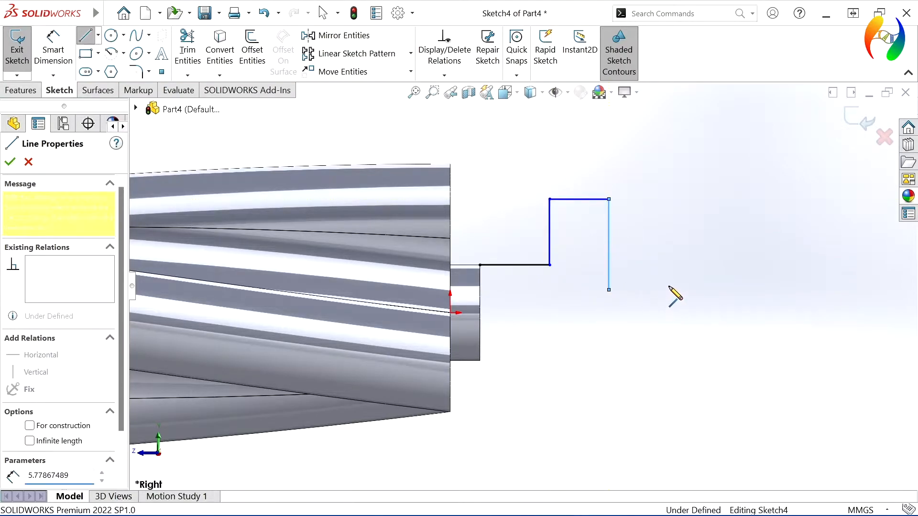
click(832, 290)
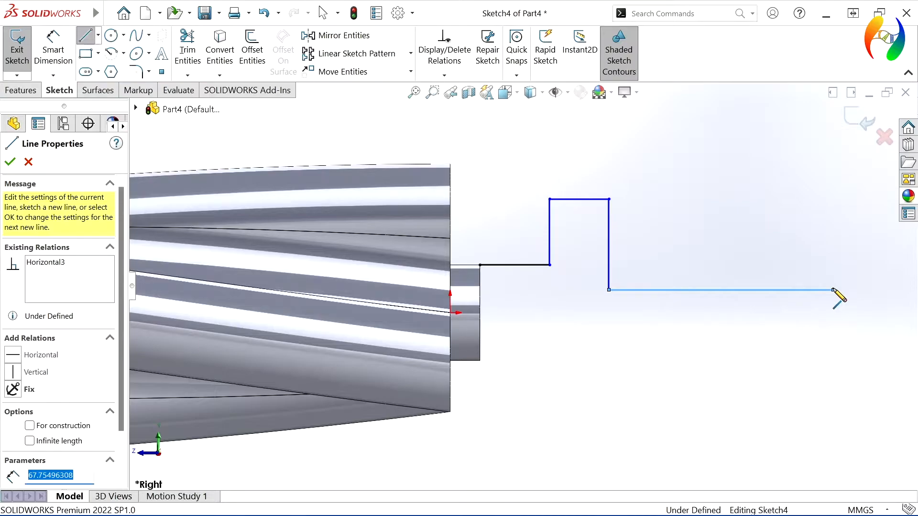
key(Escape)
key(Escape)
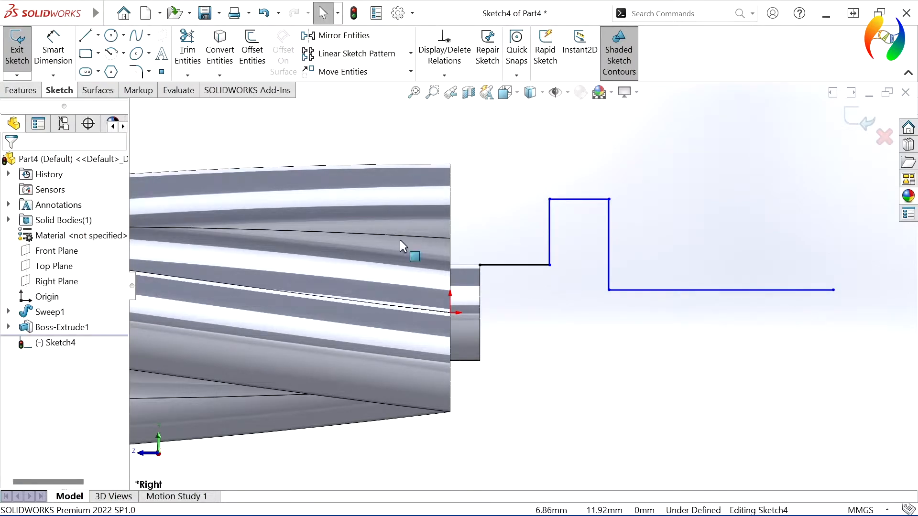
Step: Sketch a horizontal axis line from the centre of the shaft's end face to directly below the stepped profile's outer end
click(98, 38)
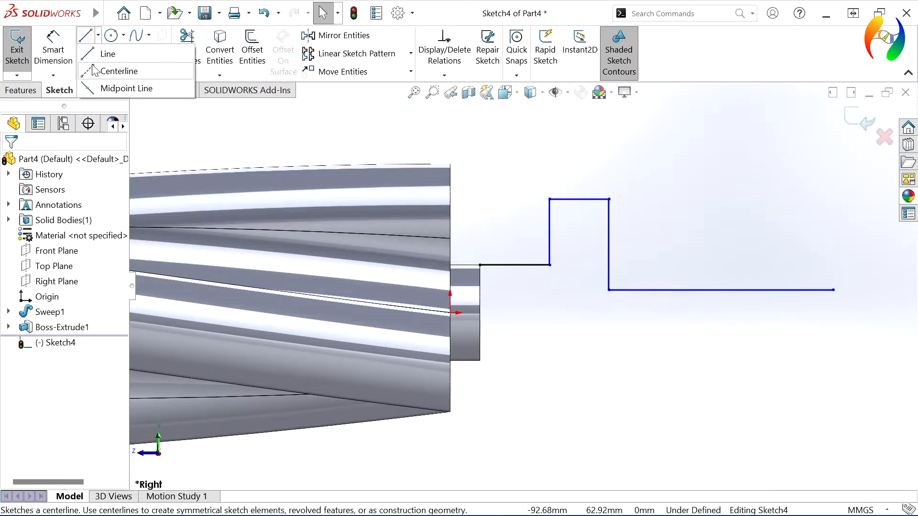
click(99, 56)
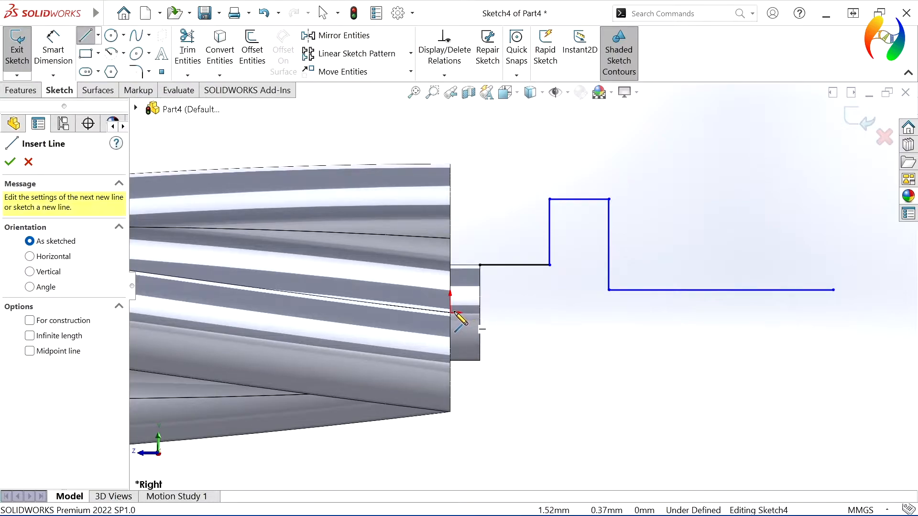
click(480, 313)
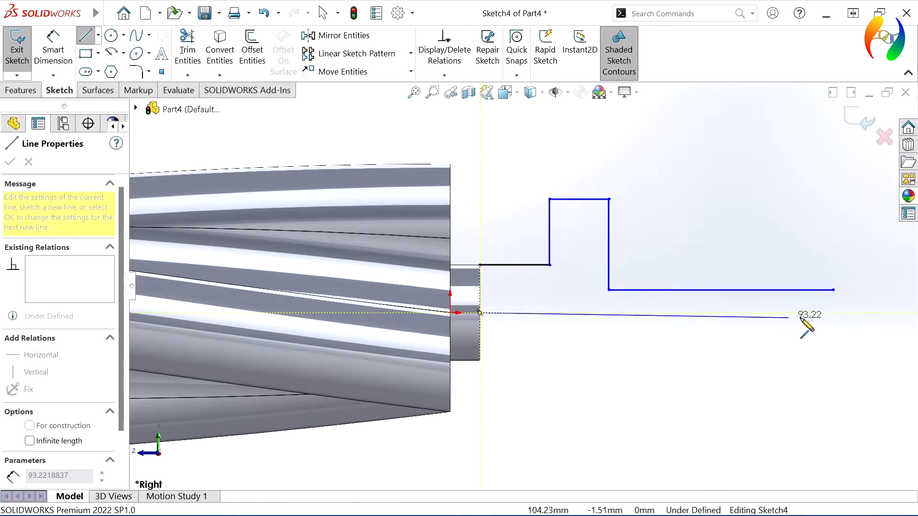
click(834, 313)
key(Escape)
key(Escape)
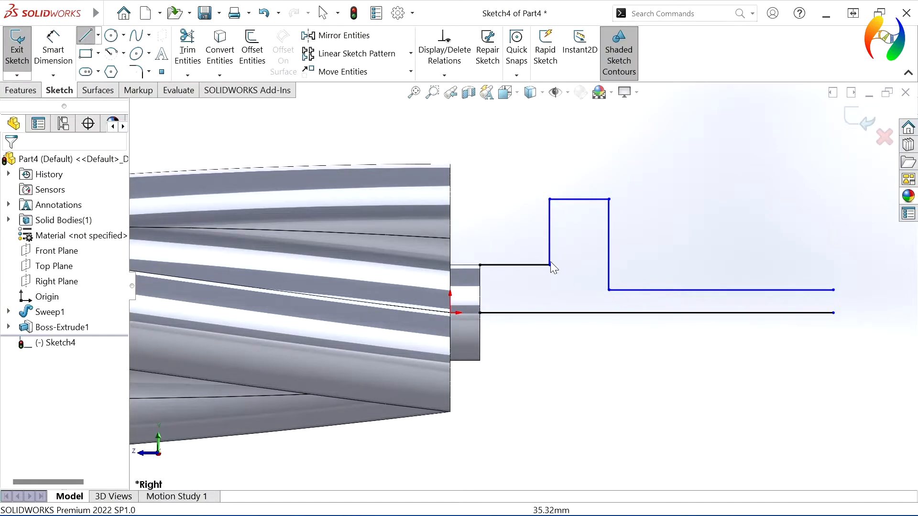
Step: Dimension the short horizontal line starting at the shaft's end and set its length to 5 mm
click(53, 48)
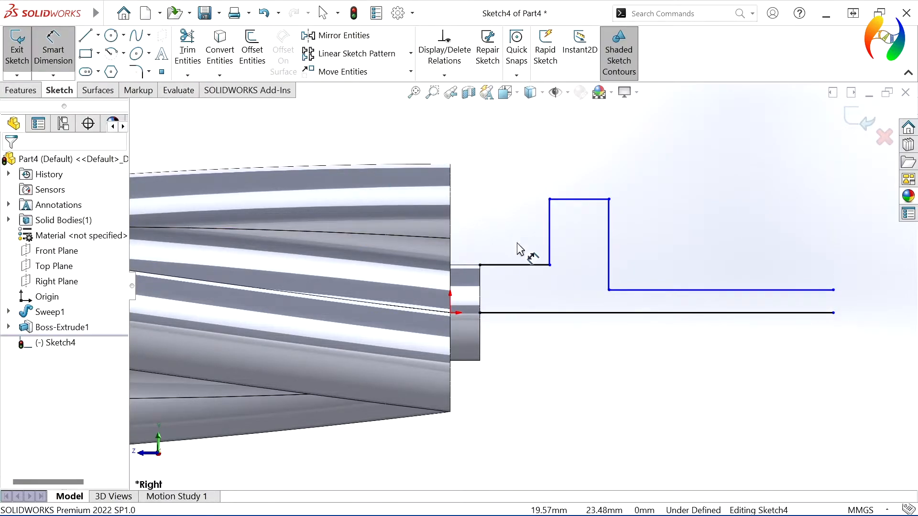
click(515, 264)
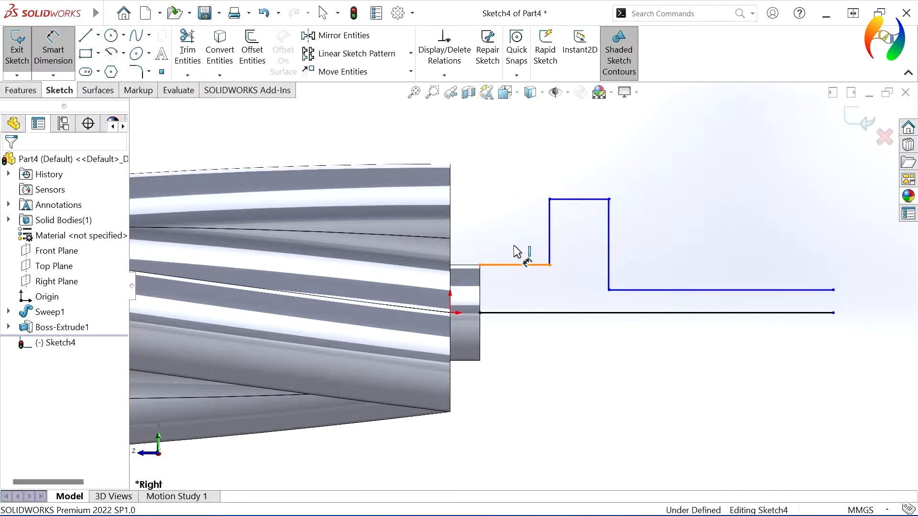
click(517, 252)
text(5)
key(Return)
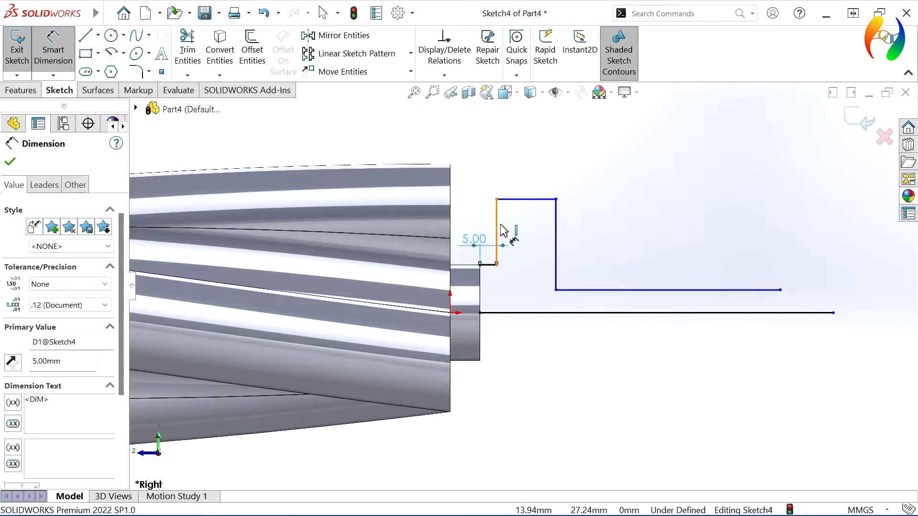
Step: Dimension the collar's step height as 5 mm and reposition both 5 mm dimensions clear of the profile lines
click(497, 239)
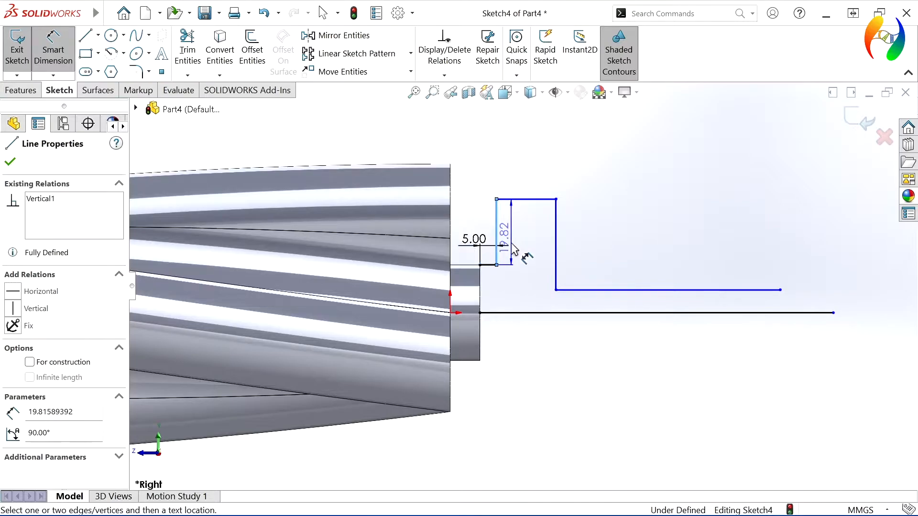
click(515, 286)
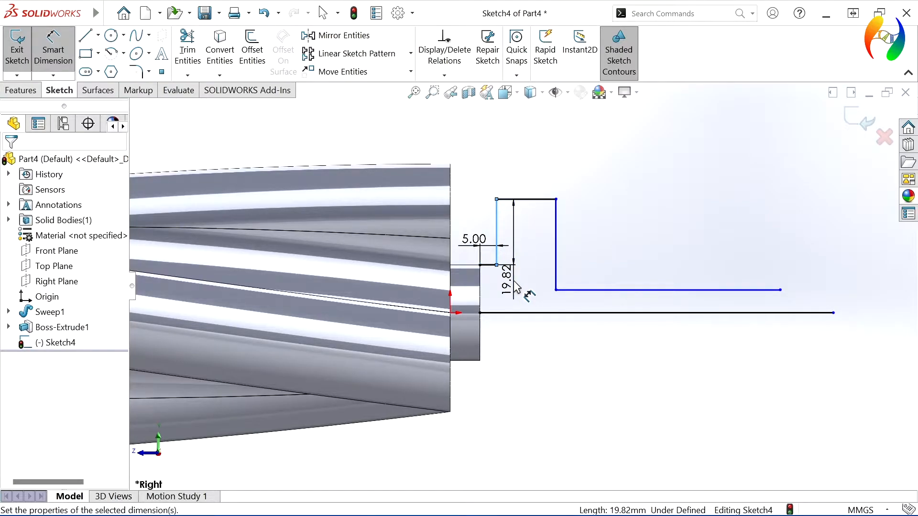
text(5)
key(Return)
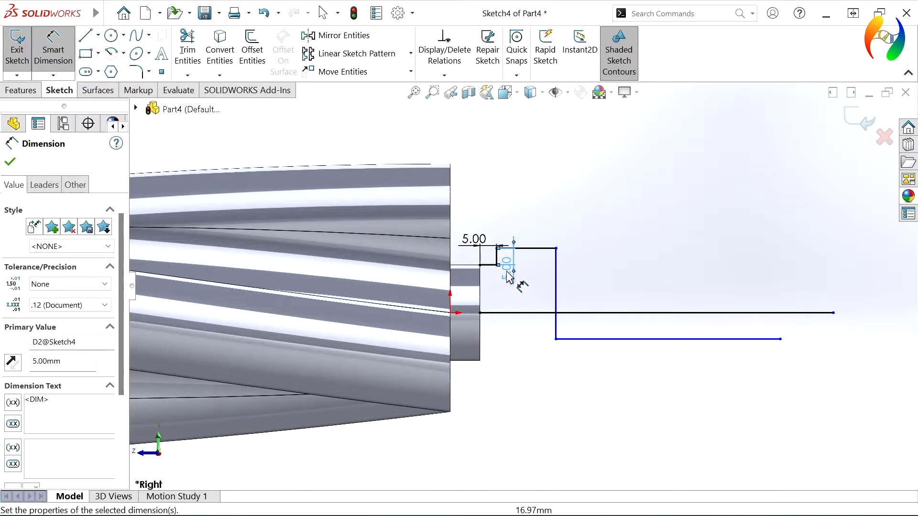
drag(507, 273, 515, 283)
drag(475, 241, 490, 226)
click(592, 213)
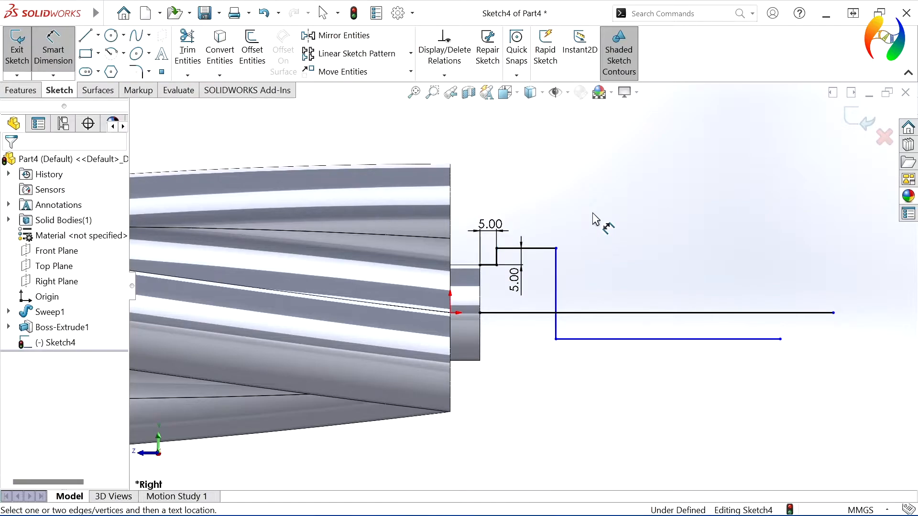
Step: Dimension the collar's upper horizontal line and set its length to 15 mm
click(545, 248)
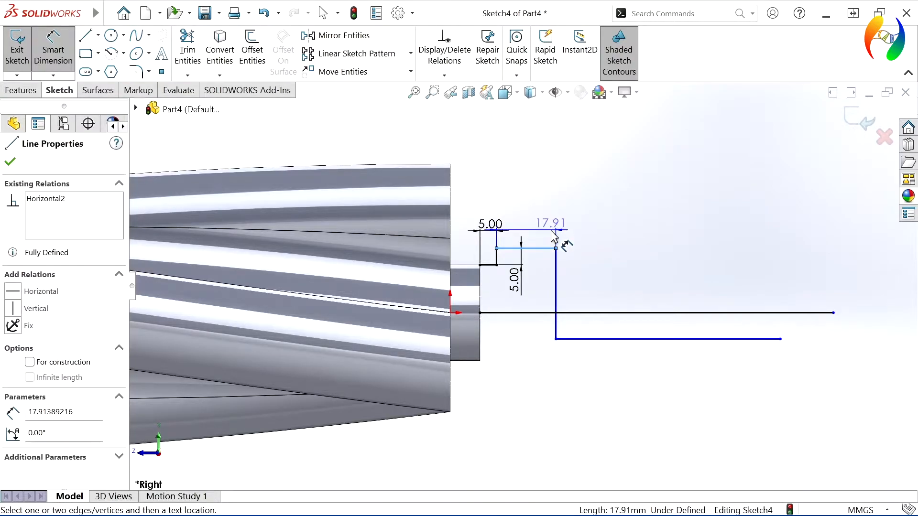
click(554, 239)
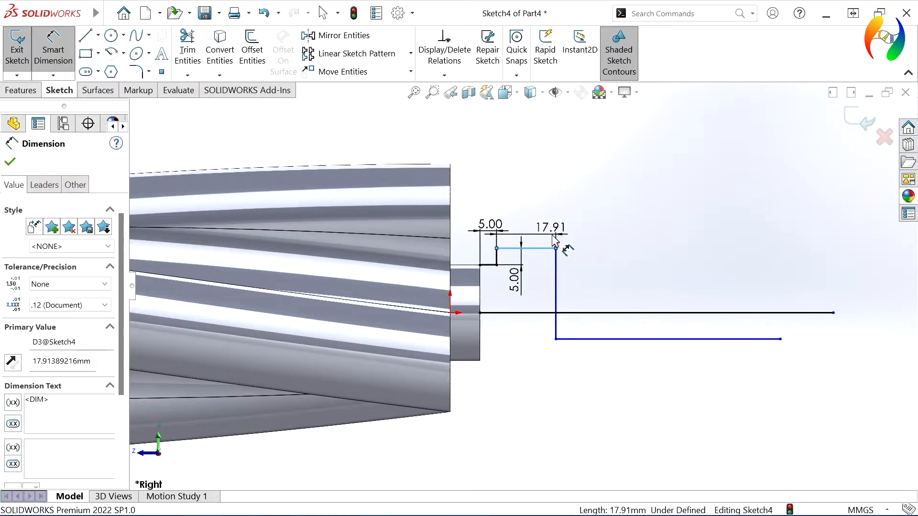
text(15)
key(Escape)
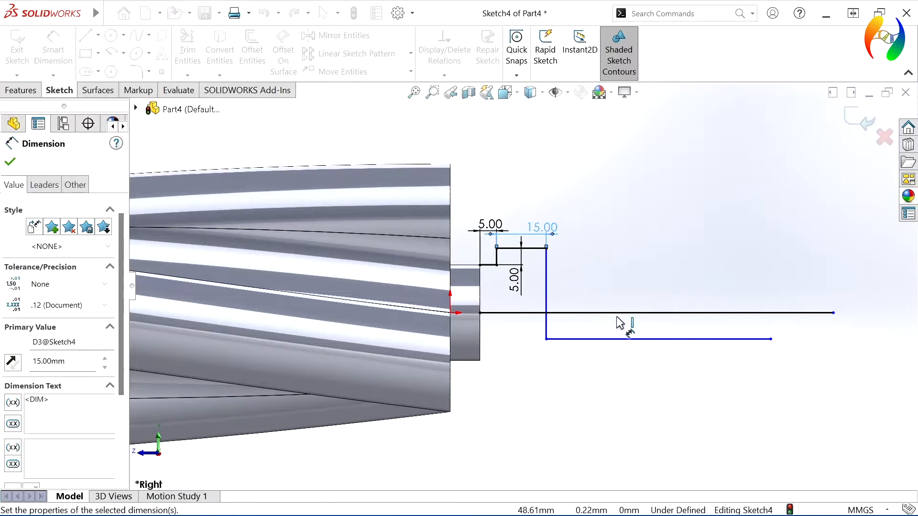
Step: Dimension the long outer horizontal line of the profile, set its length to 92 mm, and leave dimensioning
click(651, 290)
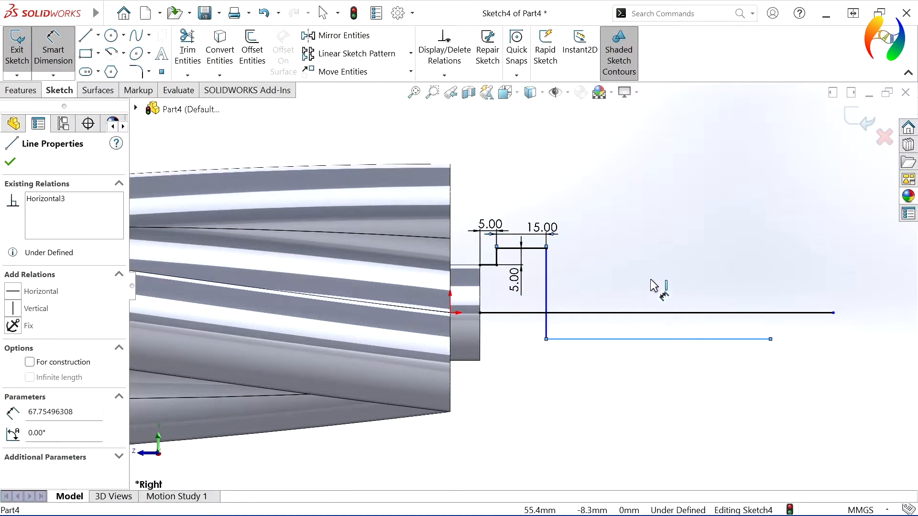
click(652, 283)
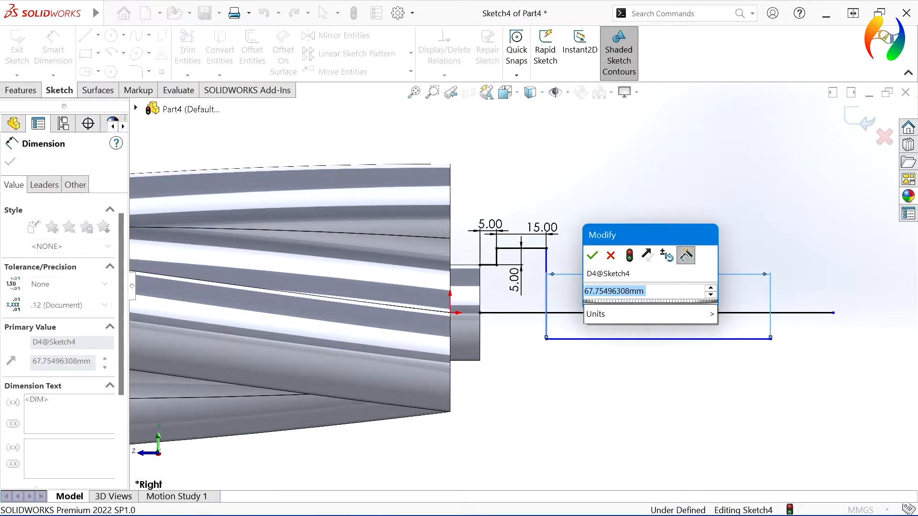
text(92)
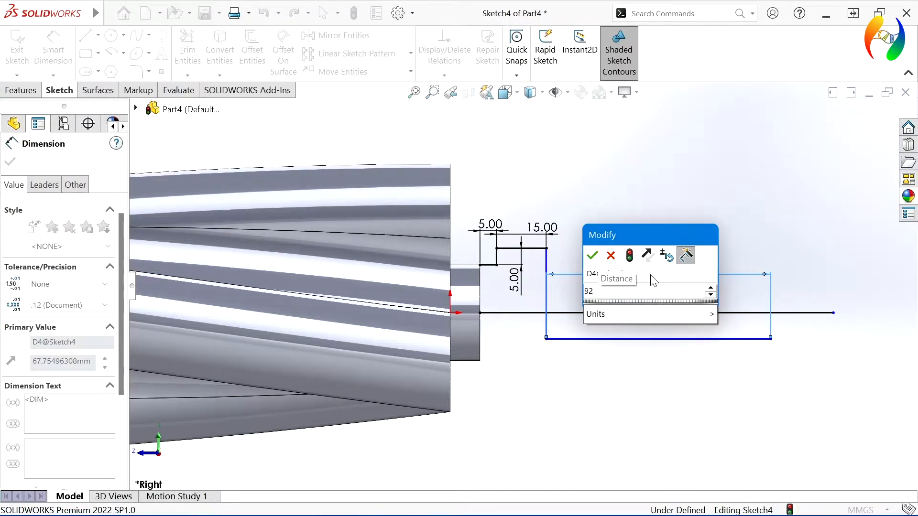
key(Return)
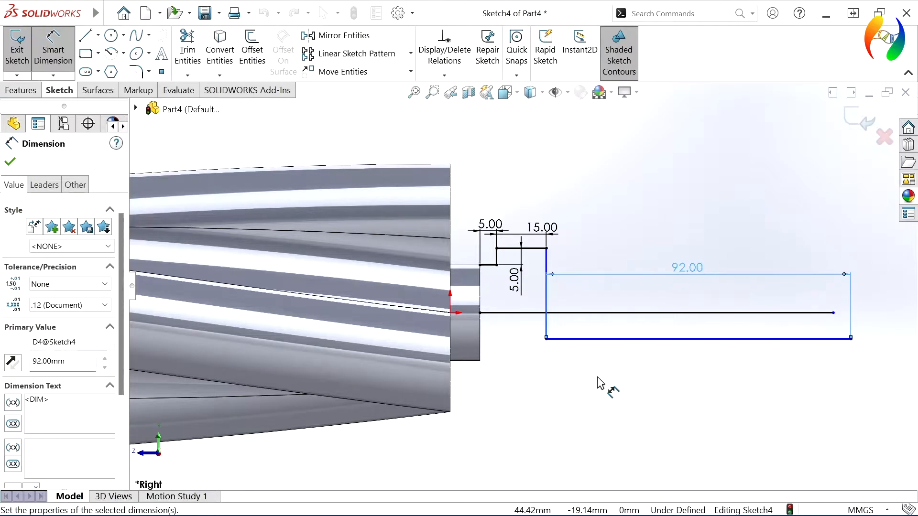
key(Escape)
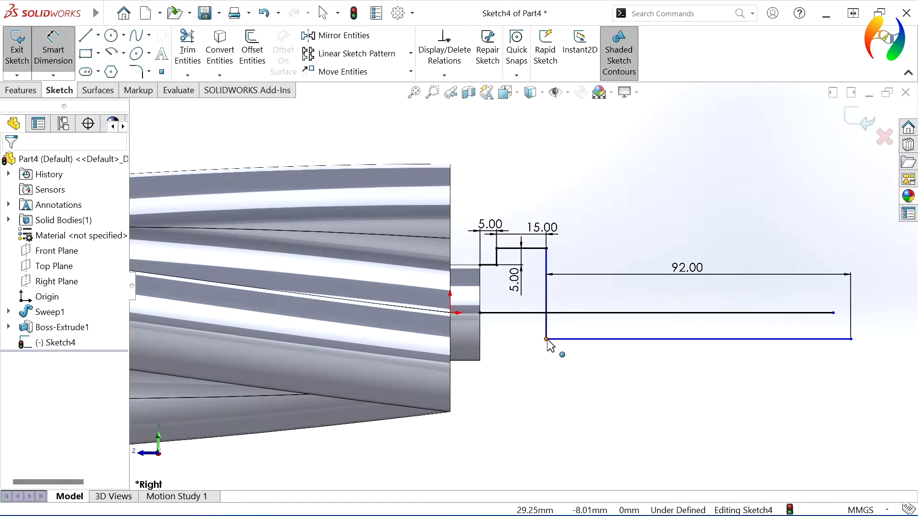
key(Escape)
Step: Move the long profile line up to about 9.9 mm above the axis, and extend the axis line's outer end to match the profile's end
drag(546, 340, 546, 280)
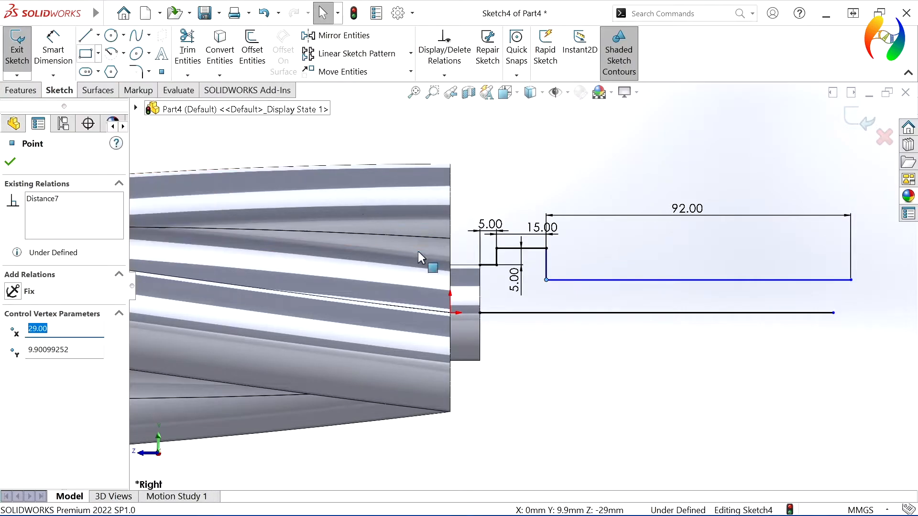
key(Escape)
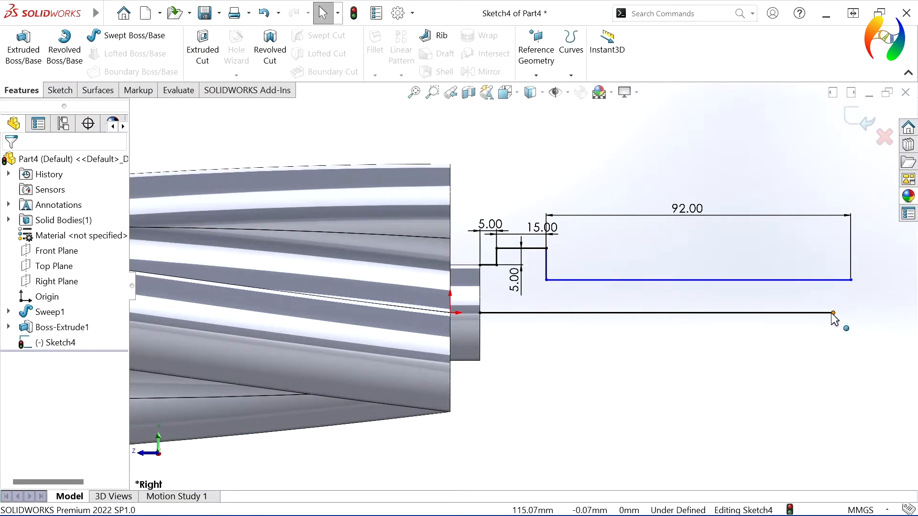
drag(832, 313, 852, 313)
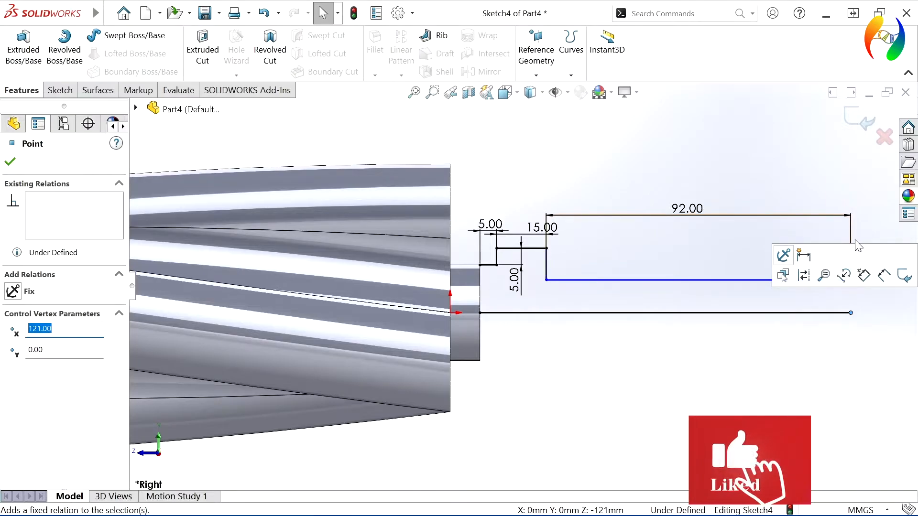
Step: Delete the 92 mm dimension from the long outer line
click(833, 211)
click(816, 217)
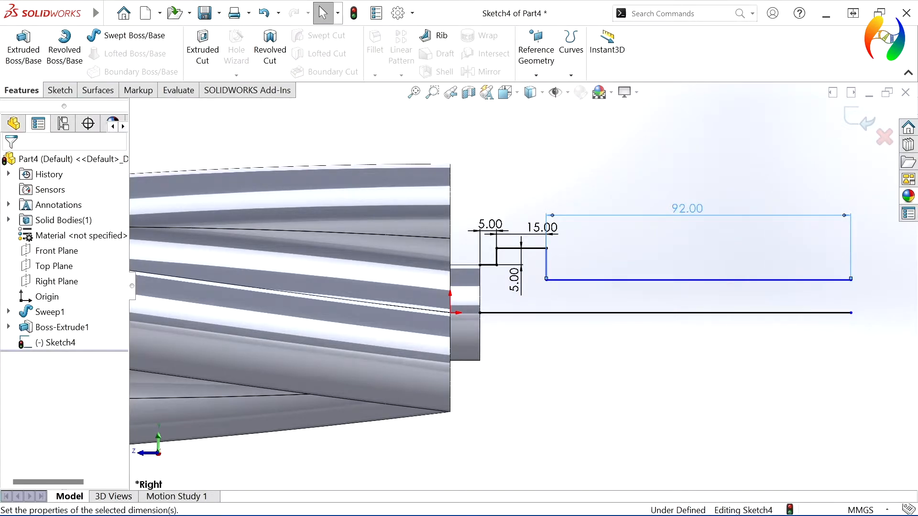
key(Delete)
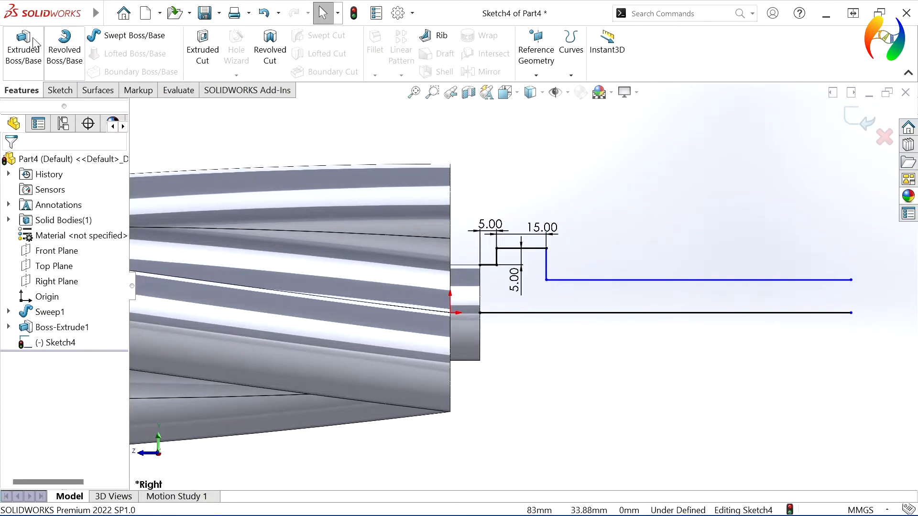
Step: Dimension the distance from the collar's outer vertical line to the axis line's outer endpoint and set it to 92 mm
click(48, 91)
click(53, 50)
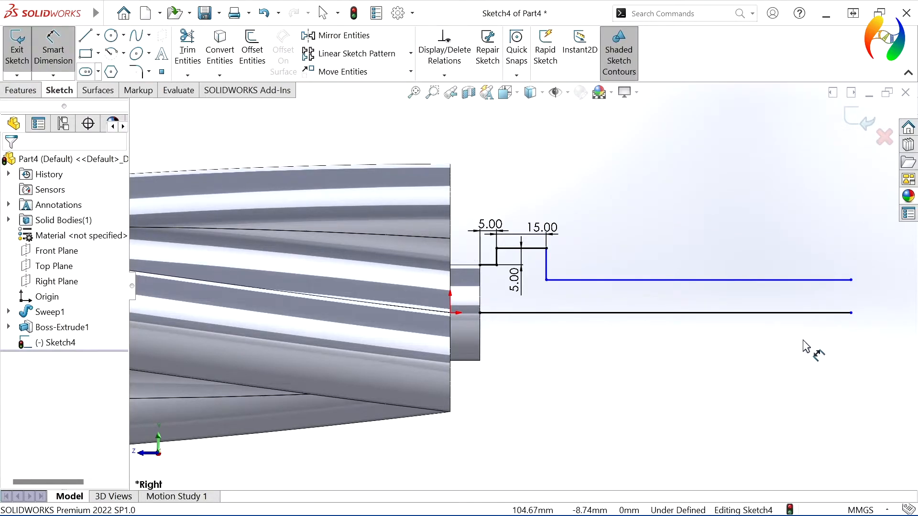
click(809, 313)
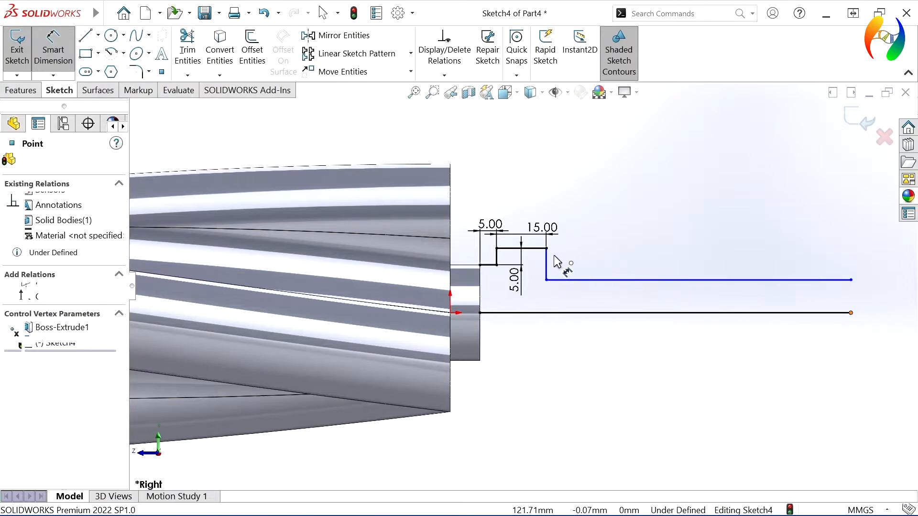
click(548, 265)
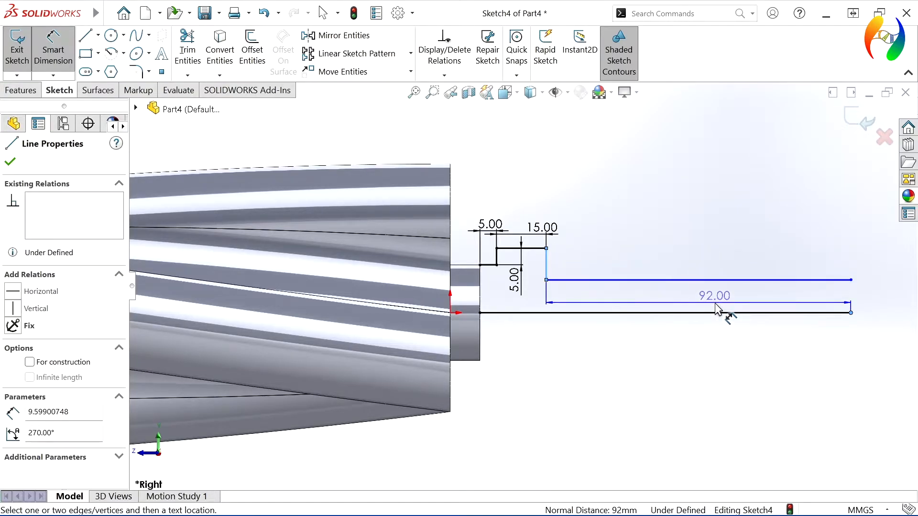
click(716, 309)
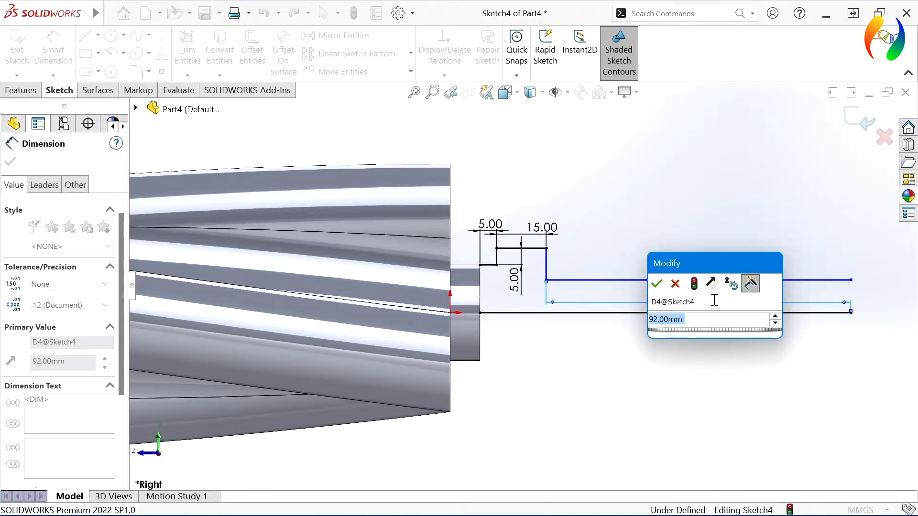
text(9)
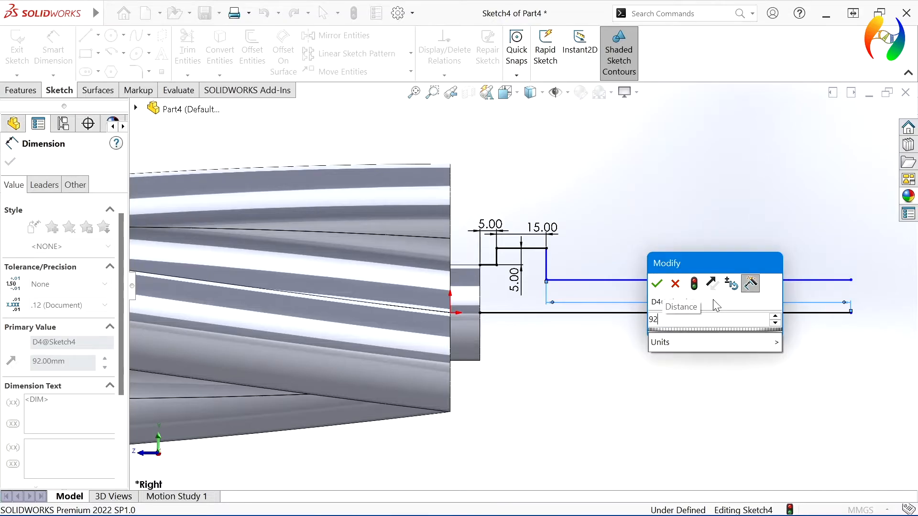
text(2)
key(Return)
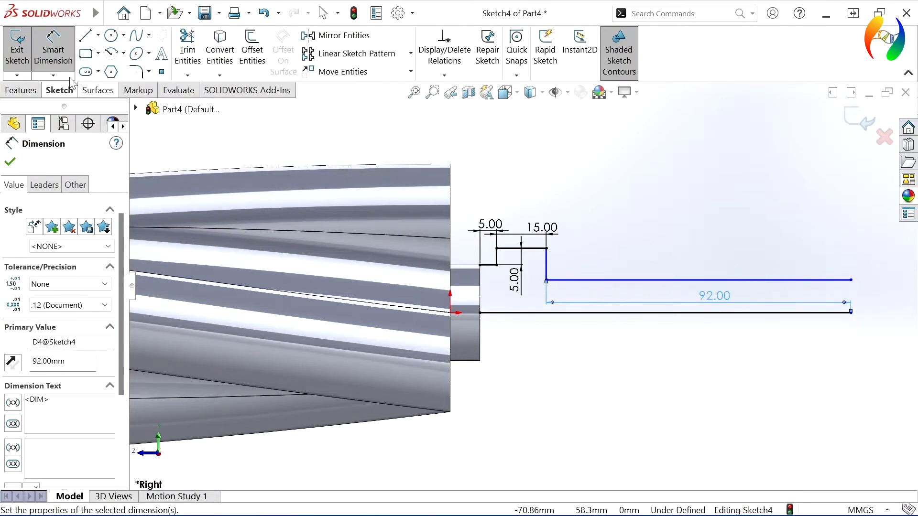
Step: Sketch connected lines from the long line's outer end: up, about 7.4 mm outward, down, about 15.2 mm back inward, and down to the axis
key(l)
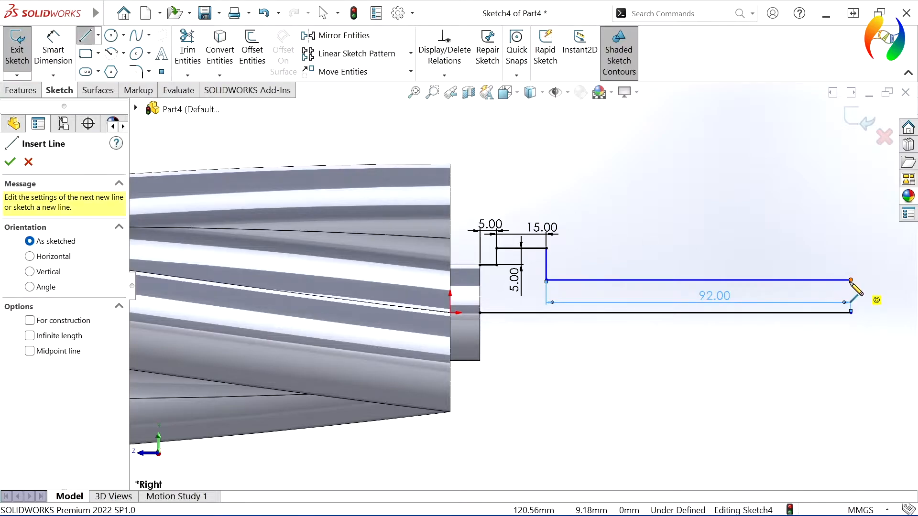
click(851, 280)
click(851, 227)
click(875, 227)
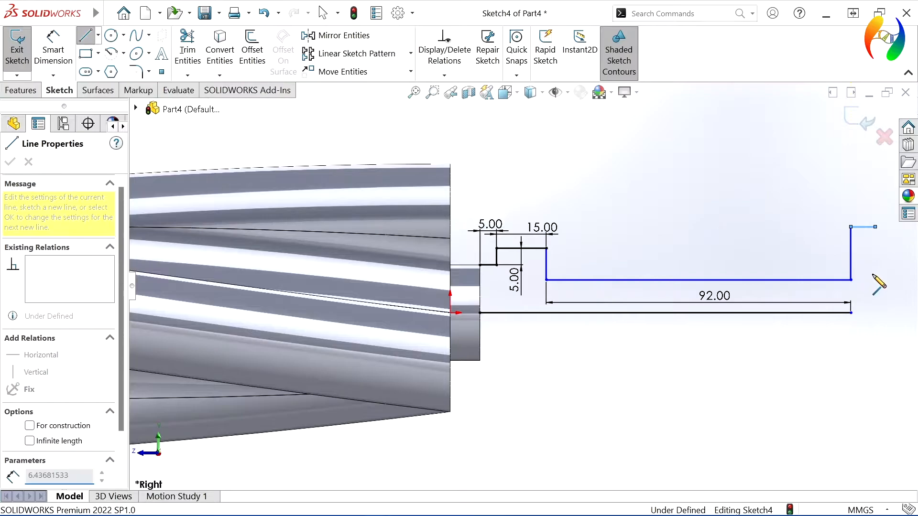
click(875, 295)
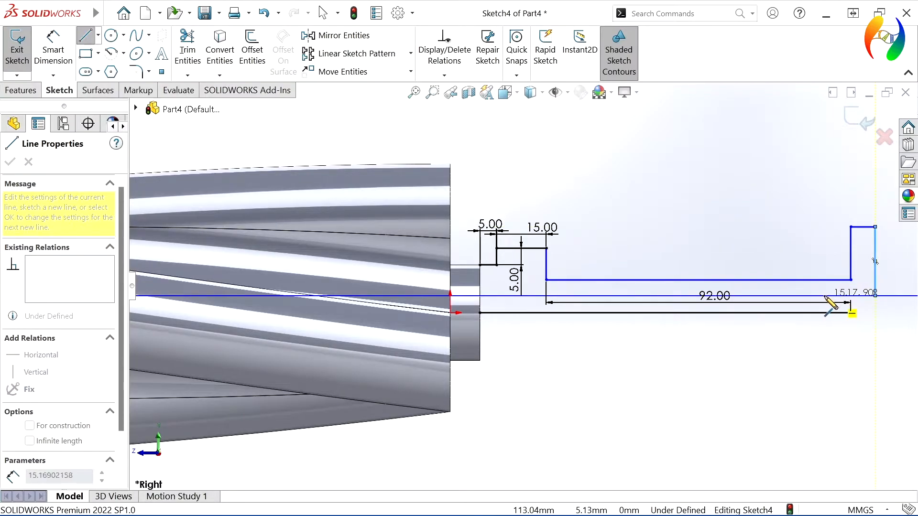
click(824, 296)
click(825, 313)
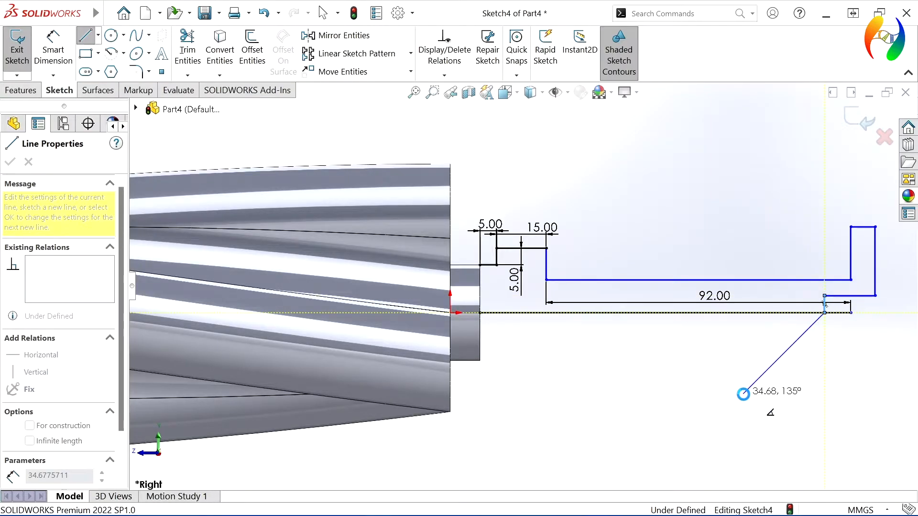
key(Escape)
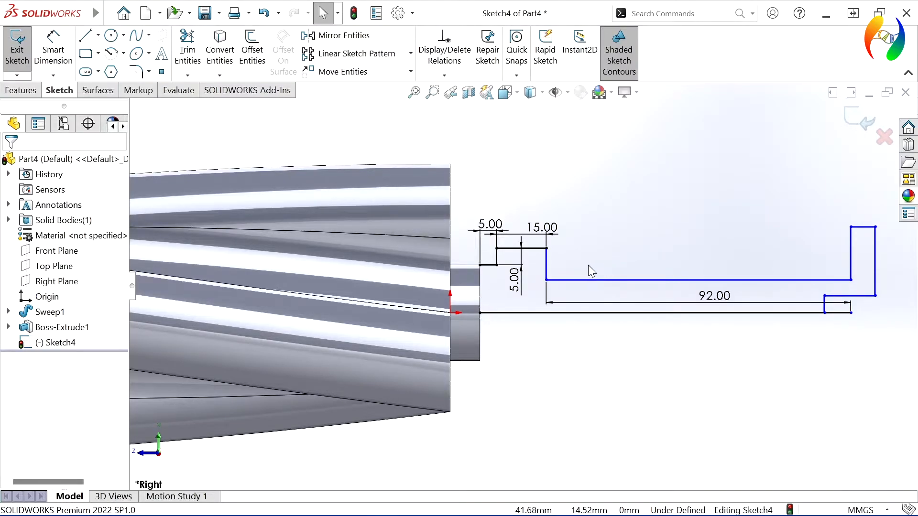
Step: Dimension the upper horizontal line of the new end flange and set its width to 15 mm
click(58, 52)
click(864, 228)
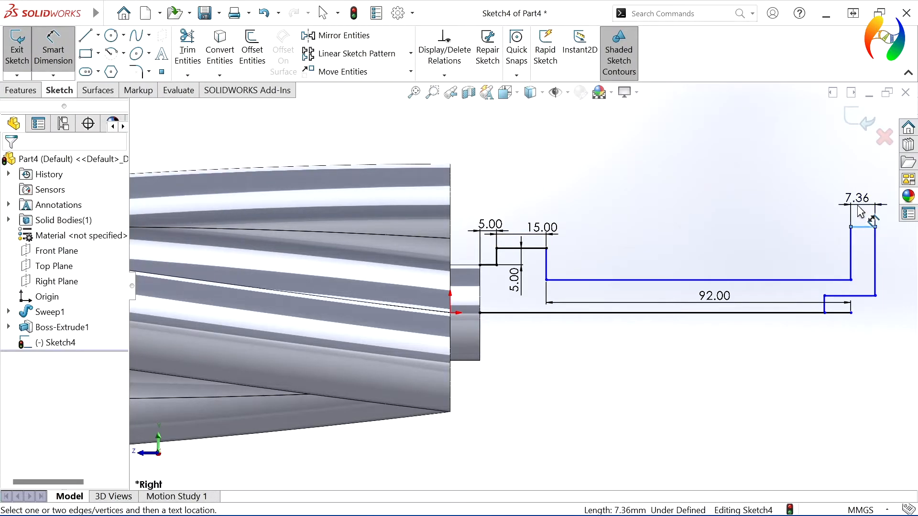
click(861, 210)
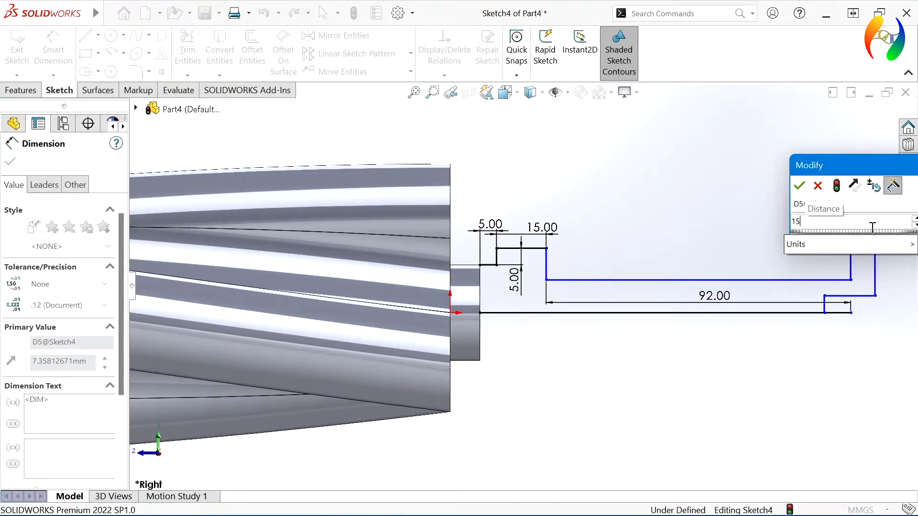
key(Return)
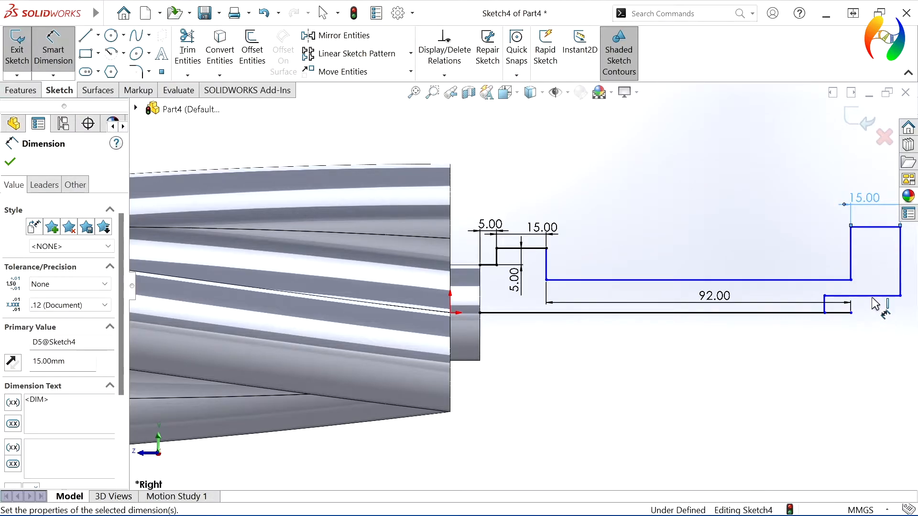
Step: Dimension the height from the axis line to the end flange's upper line and set it to 33 mm
click(879, 228)
click(785, 313)
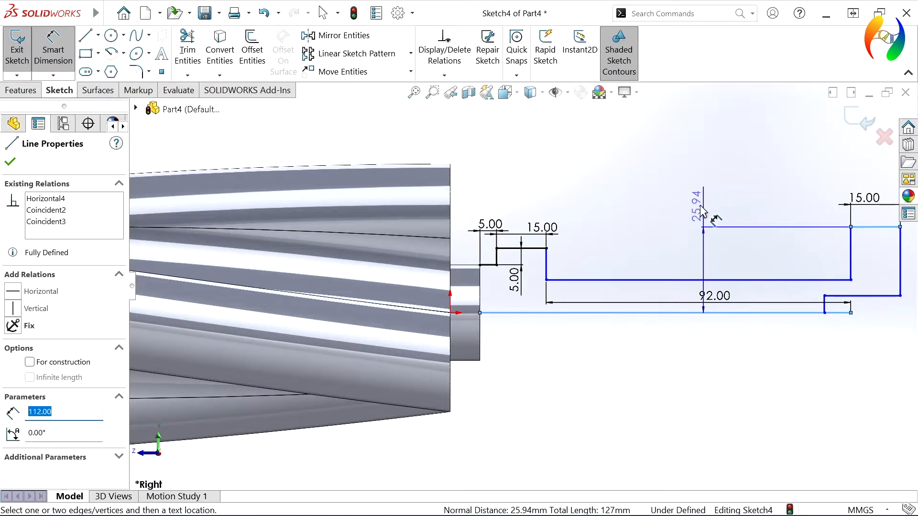
click(678, 192)
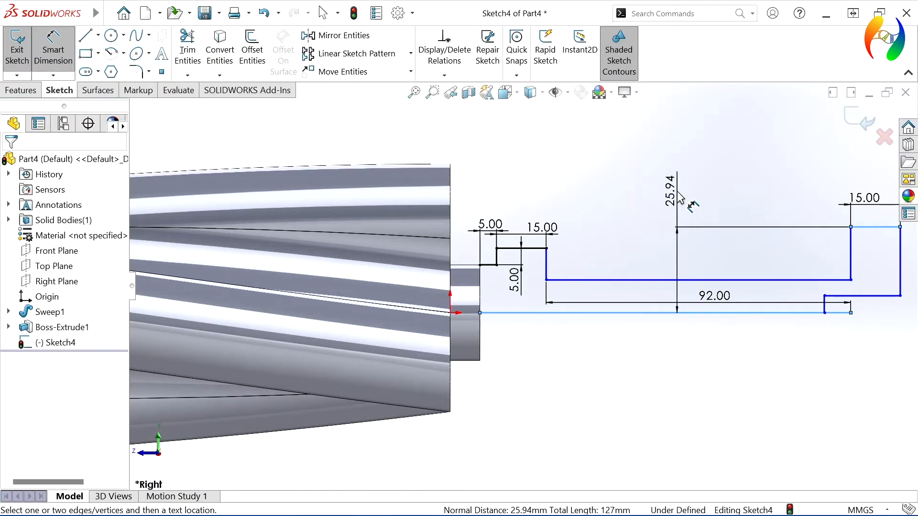
double_click(679, 196)
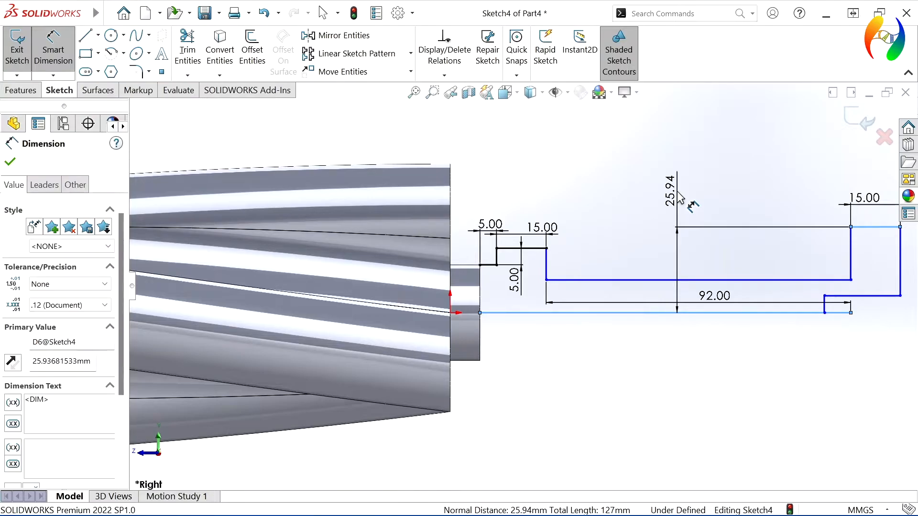
text(33)
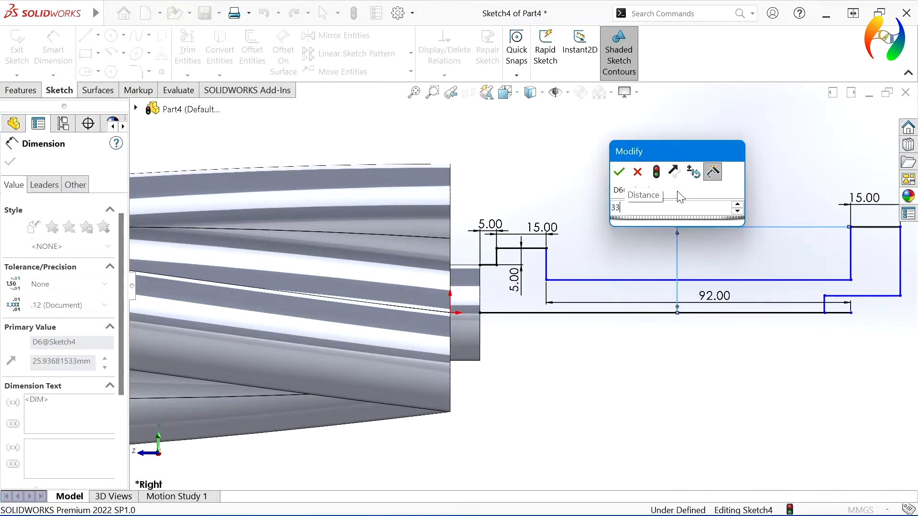
key(Escape)
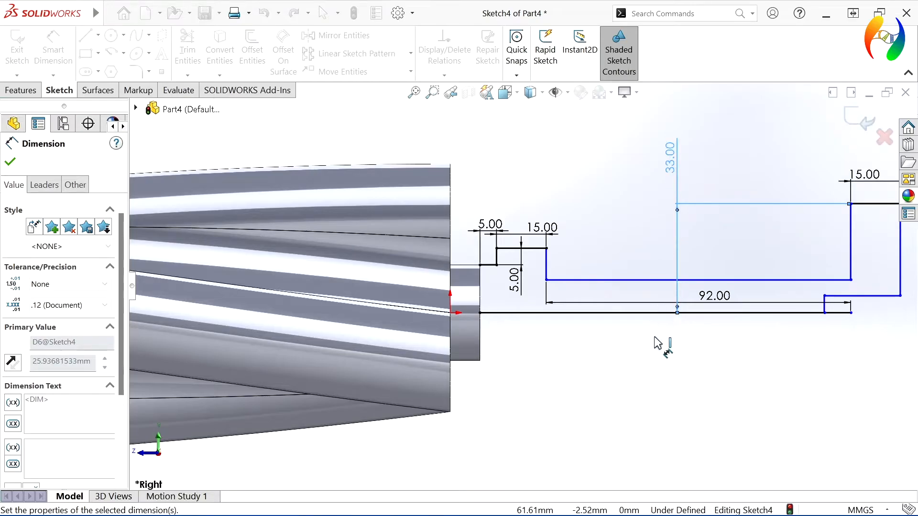
click(661, 368)
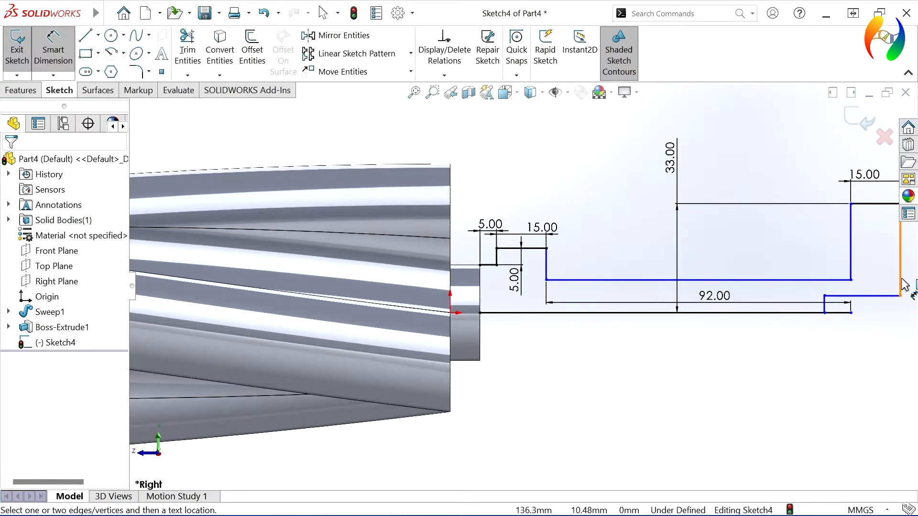
Step: Delete the 92 mm dimension between the collar and the axis line's outer end, and leave dimensioning
click(851, 306)
key(Delete)
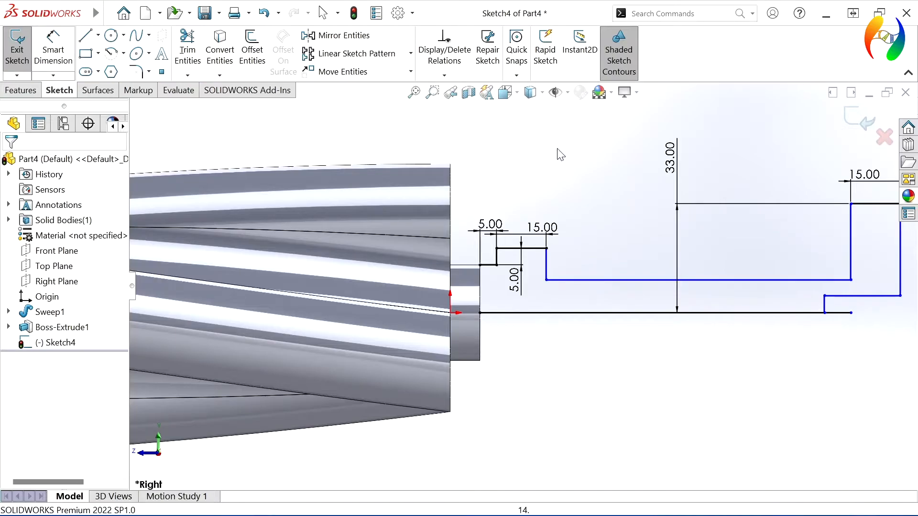
key(Escape)
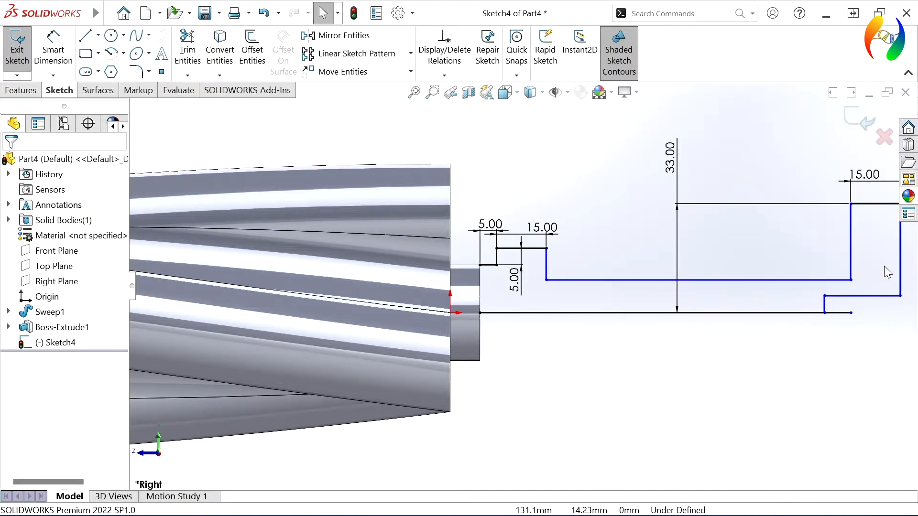
Step: Dimension the distance from the collar's outer vertical line to the end flange's outer vertical line and set it to 92 mm
click(53, 48)
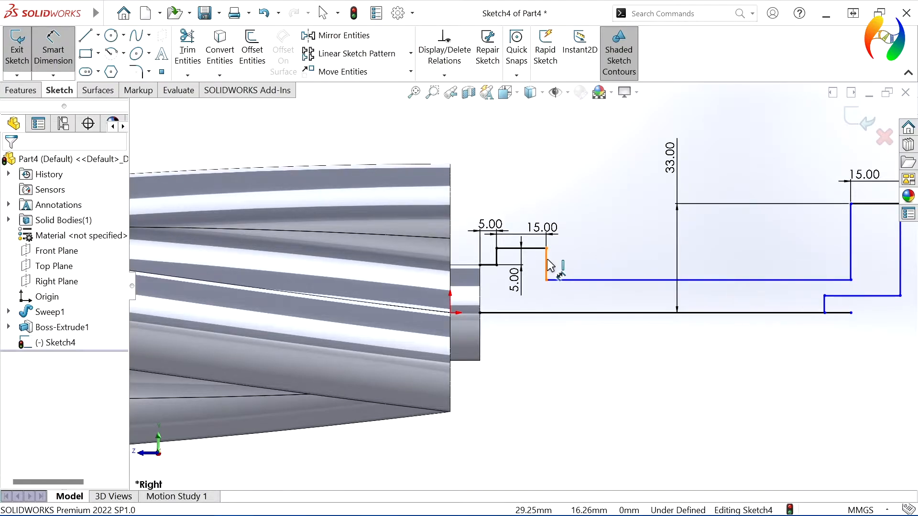
click(900, 261)
click(738, 254)
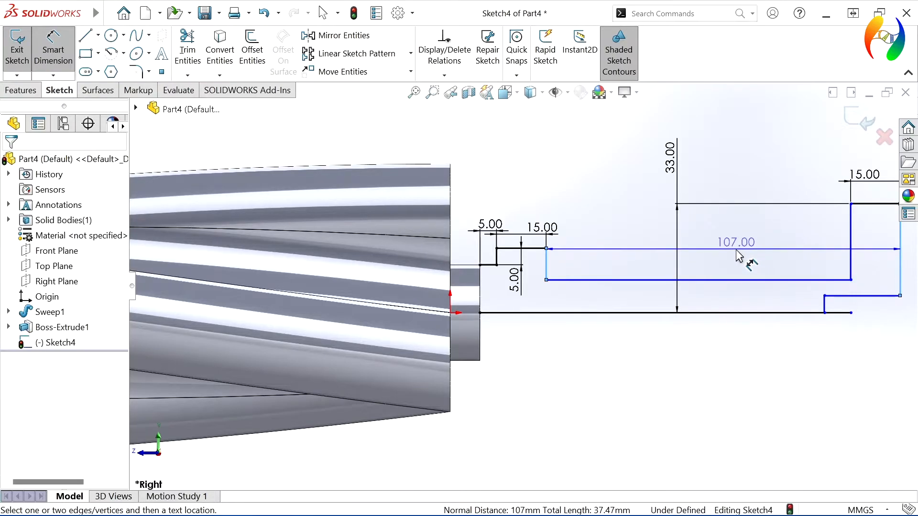
click(738, 255)
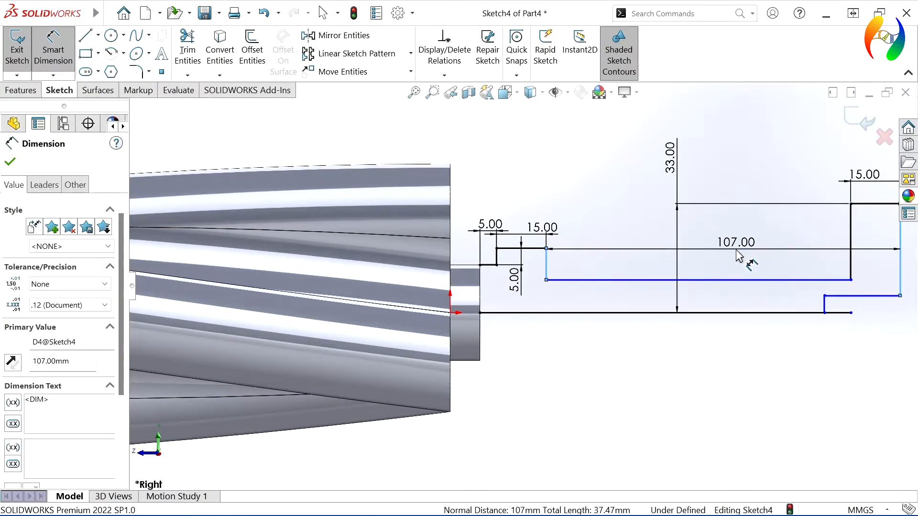
text(92)
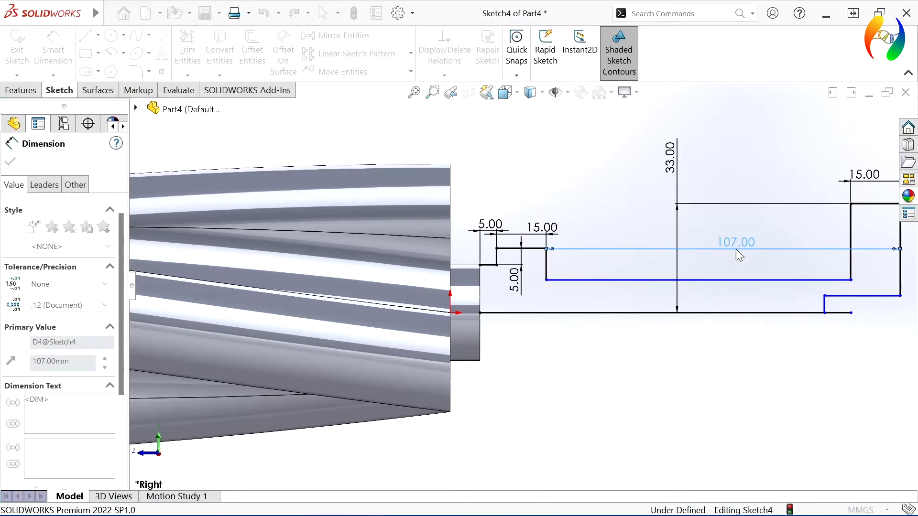
key(Escape)
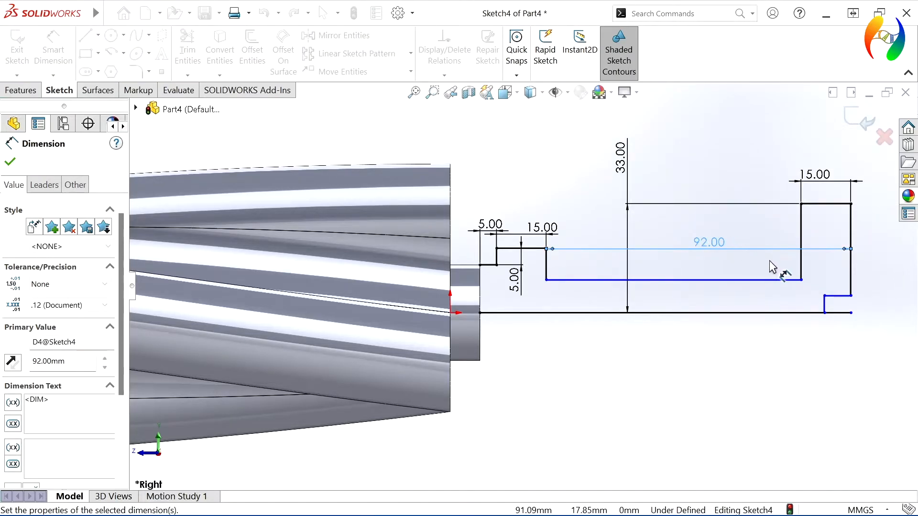
Step: Dimension the short horizontal recess line under the end flange and set its length to 20 mm
click(842, 297)
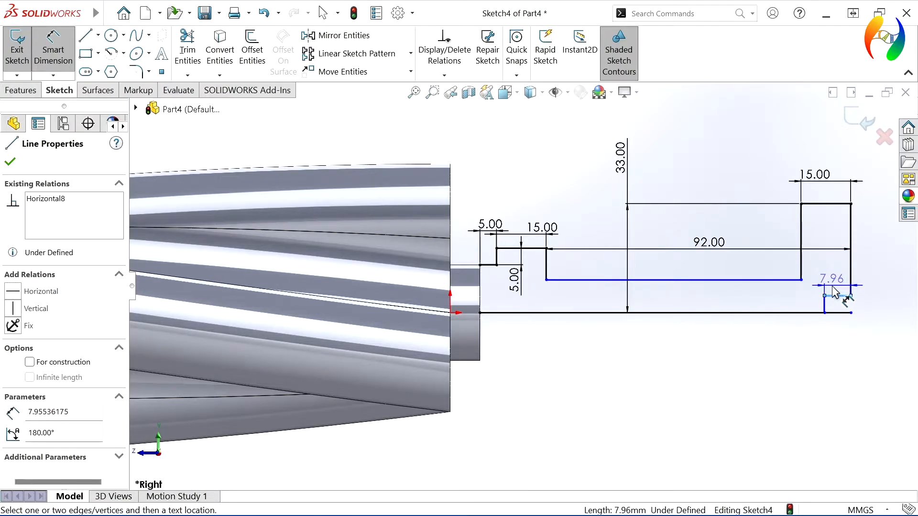
click(833, 287)
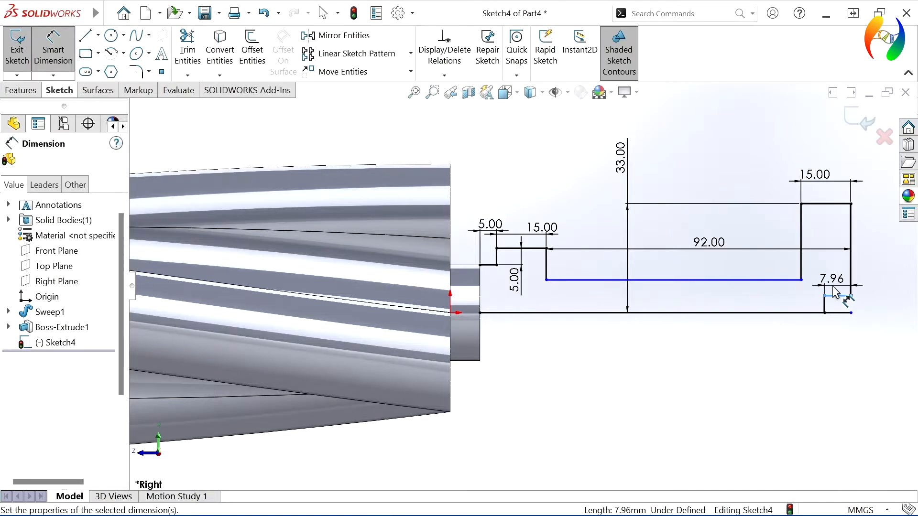
text(20)
key(Escape)
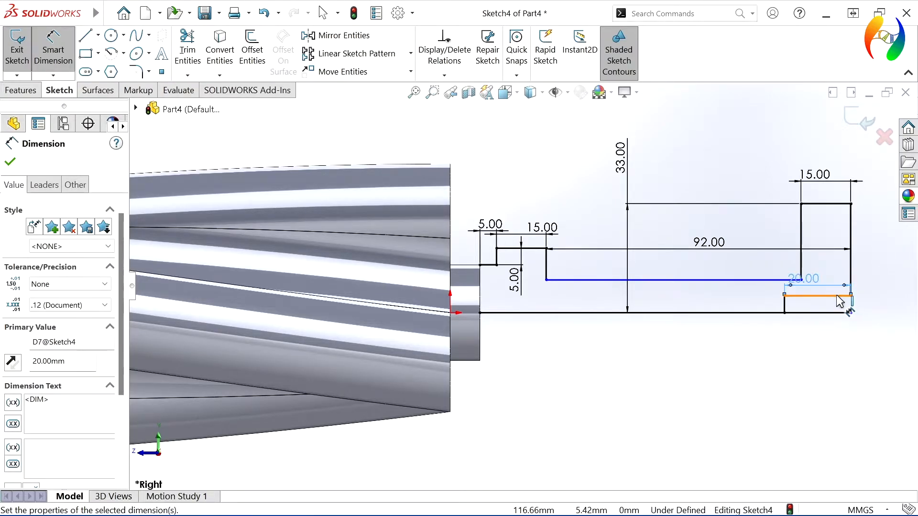
Step: Dimension the recess line's height above the axis, set it to 5 mm, and leave dimensioning
click(842, 315)
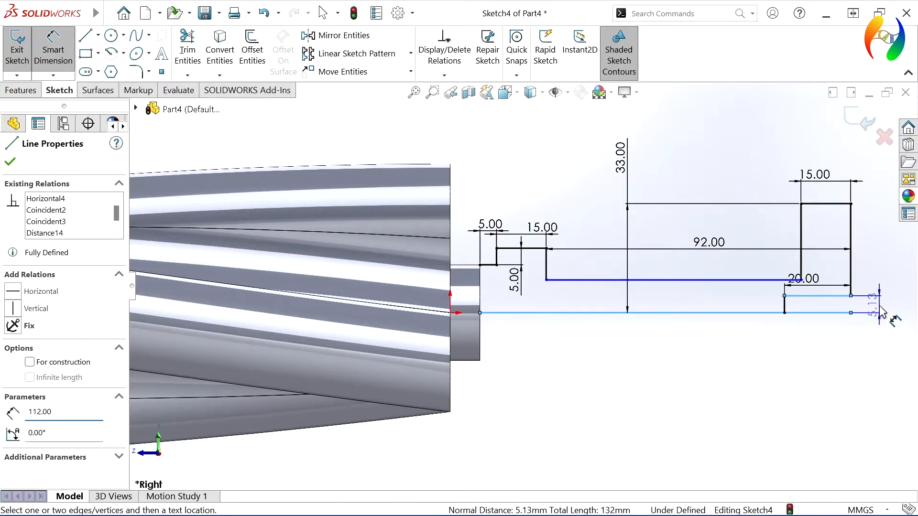
click(880, 307)
click(879, 314)
text(5)
key(Return)
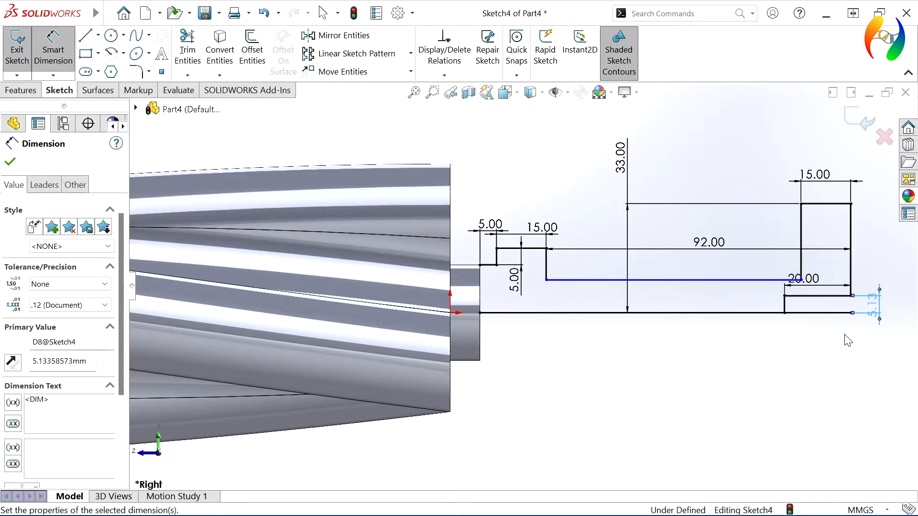
click(845, 333)
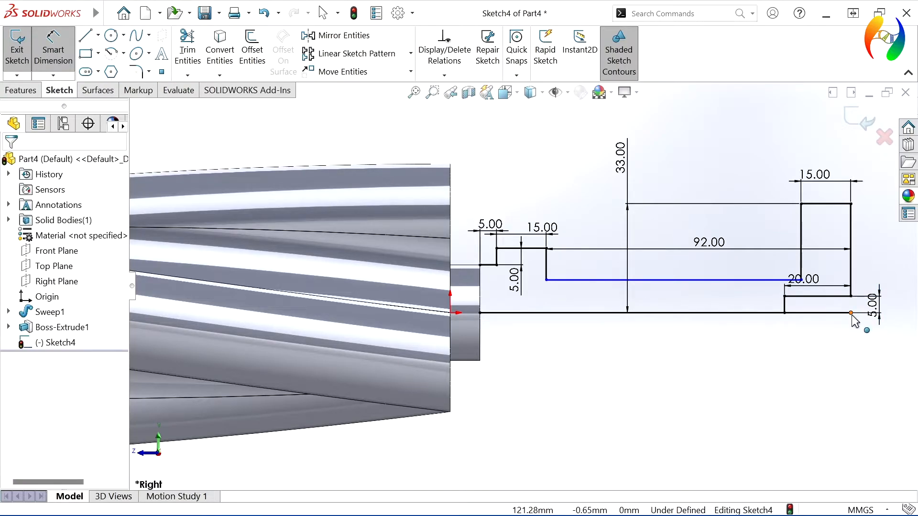
key(Escape)
click(785, 313)
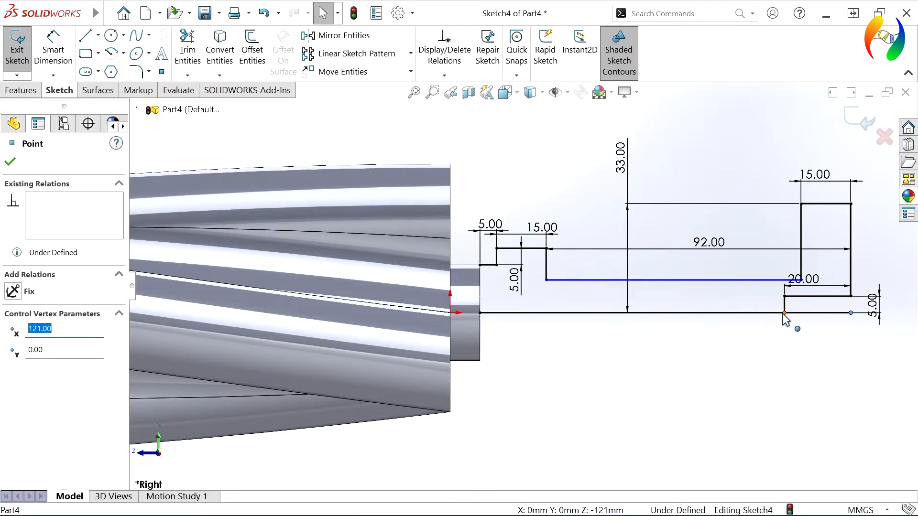
text(101)
key(Return)
ctrl+click(788, 316)
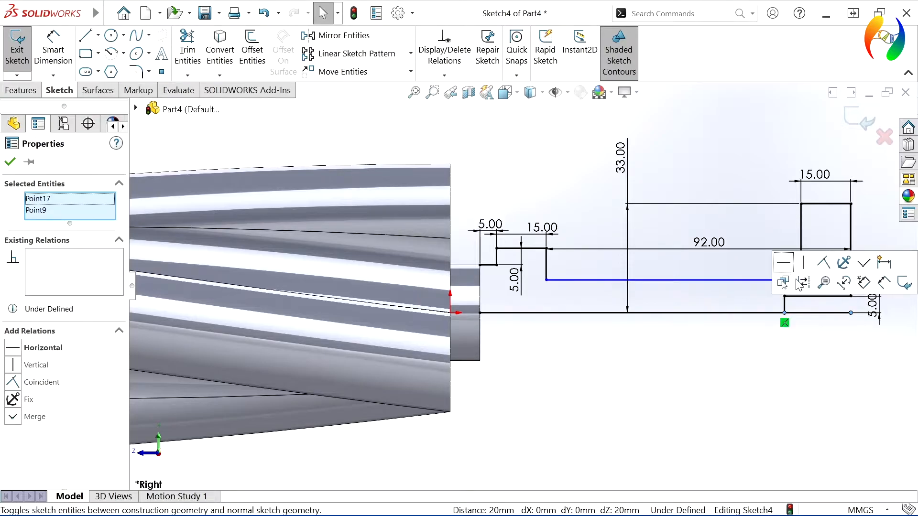
click(807, 371)
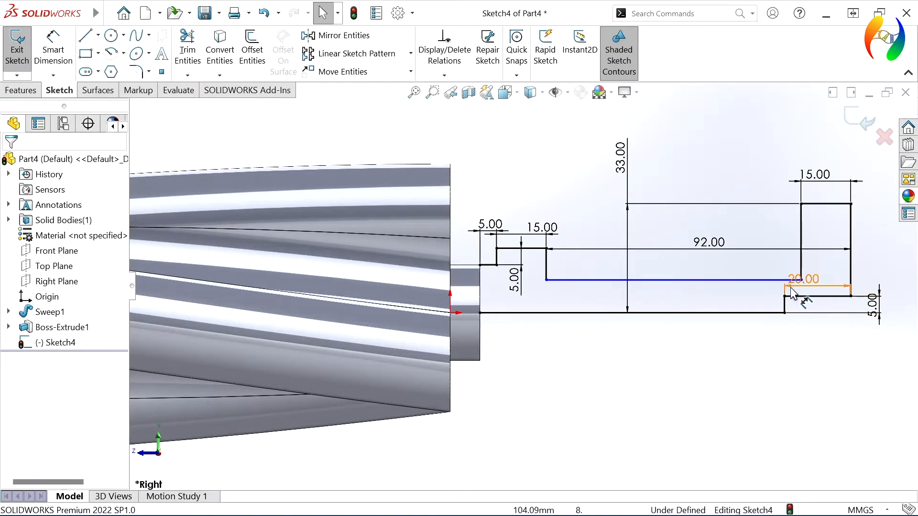
Step: Dimension the journal's long horizontal line from the axis line and set its height to 12.5 mm
click(71, 54)
click(643, 281)
click(648, 312)
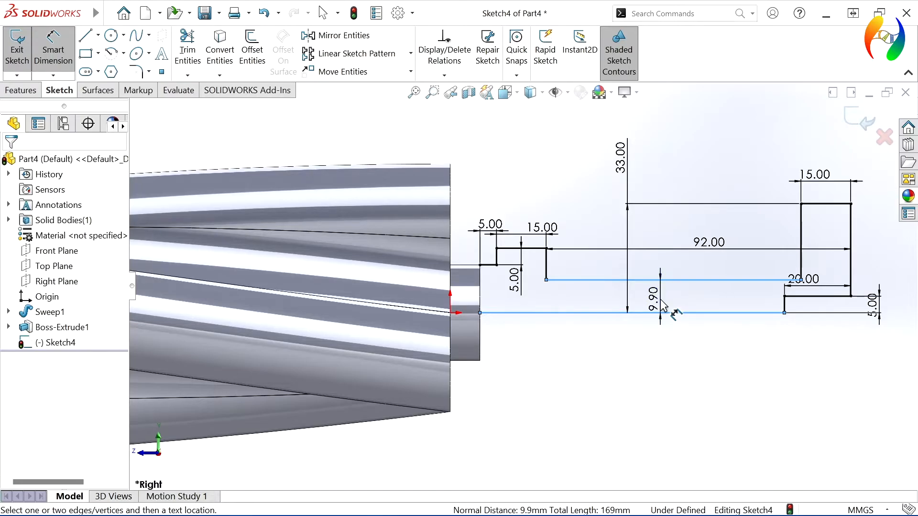
click(662, 303)
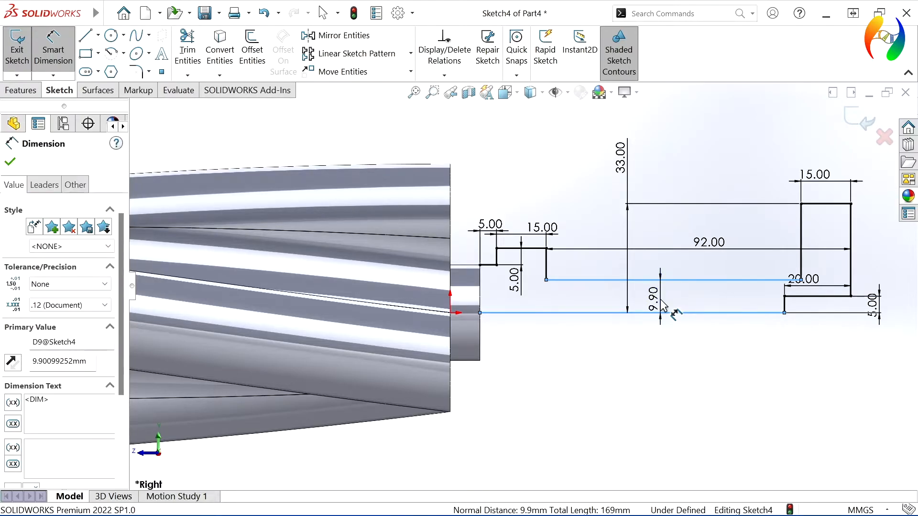
text(12.5)
key(Escape)
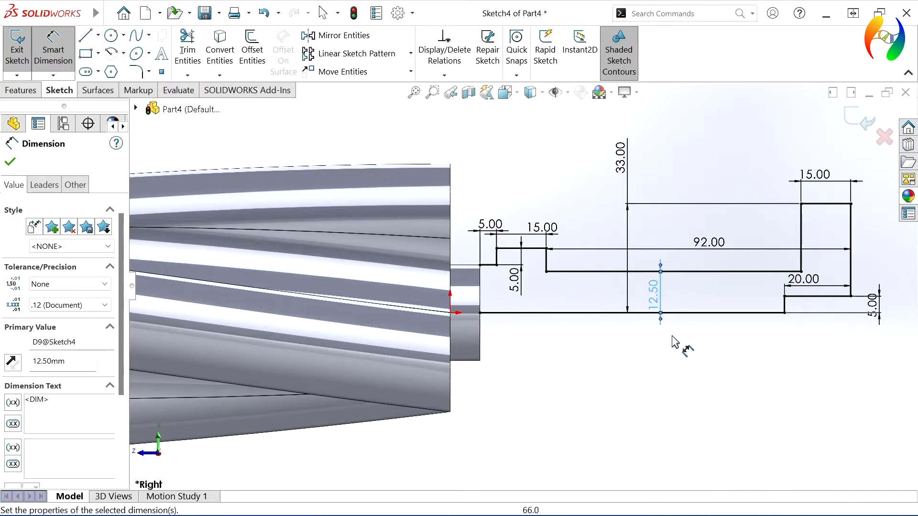
Step: Reposition the 20, 92, 33, 15 mm and recess-height 5 mm dimensions so they sit clear of the profile and each other
click(682, 372)
drag(806, 284, 785, 285)
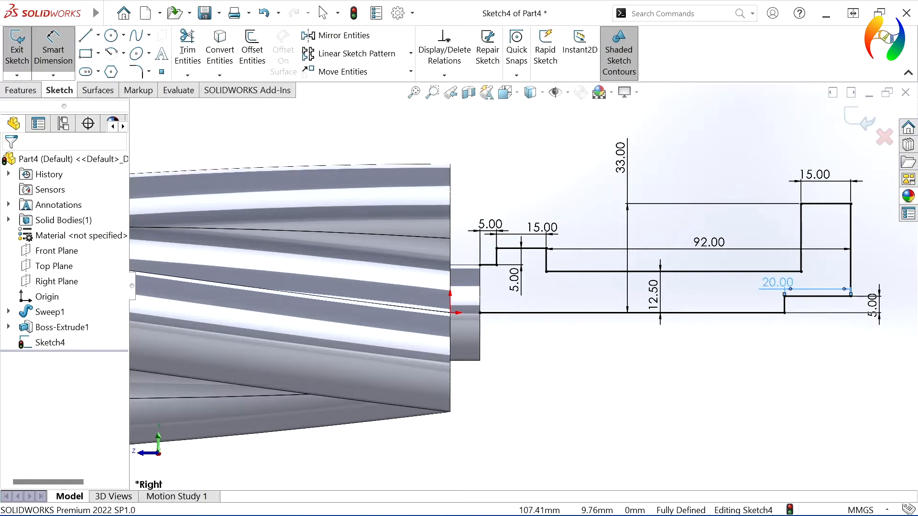
click(756, 385)
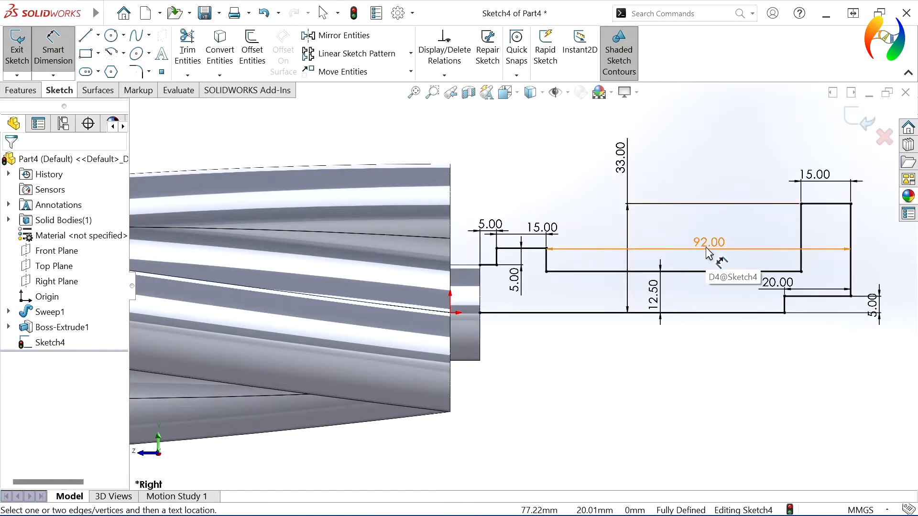
drag(710, 253, 711, 135)
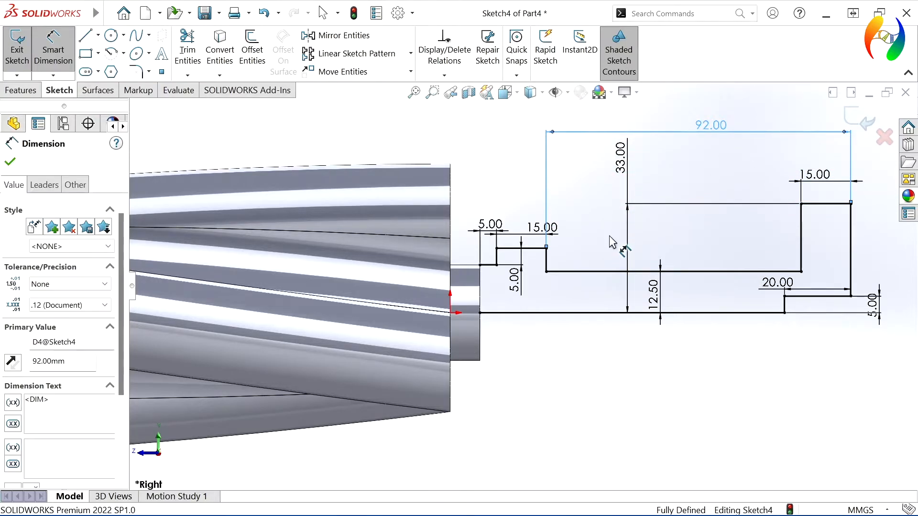
mouse_move(622, 178)
mouse_down()
mouse_move(615, 242)
mouse_move(616, 230)
mouse_up()
drag(815, 184, 761, 191)
click(748, 226)
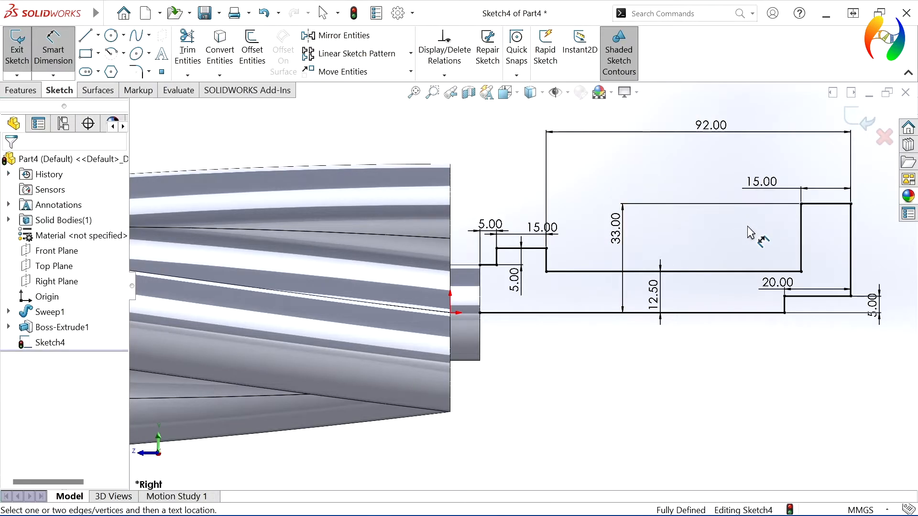
drag(873, 307, 855, 346)
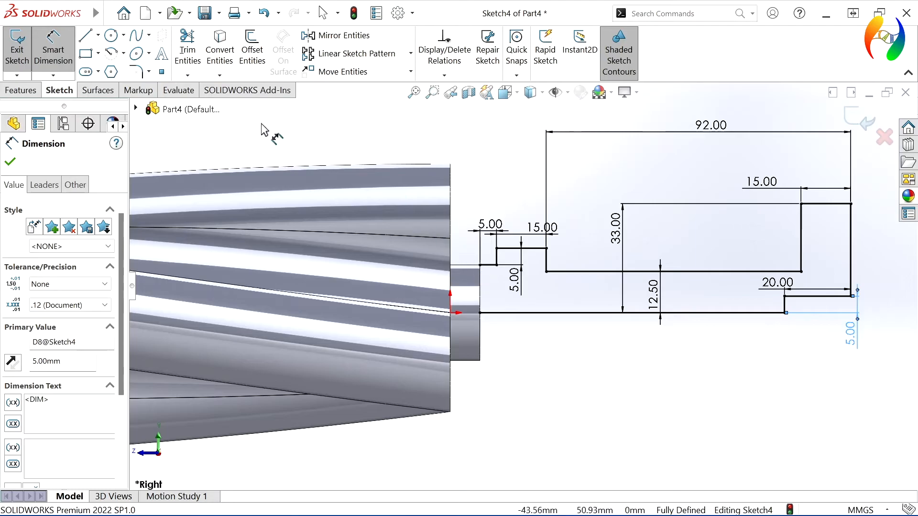
Step: Close the profile with a vertical line from the short step's inner end down to the axis line's inner end
key(l)
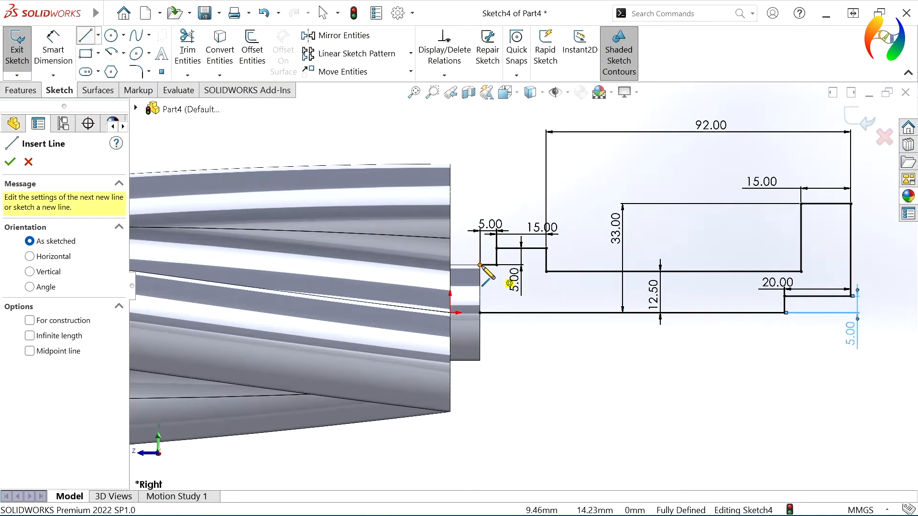
click(481, 265)
click(480, 313)
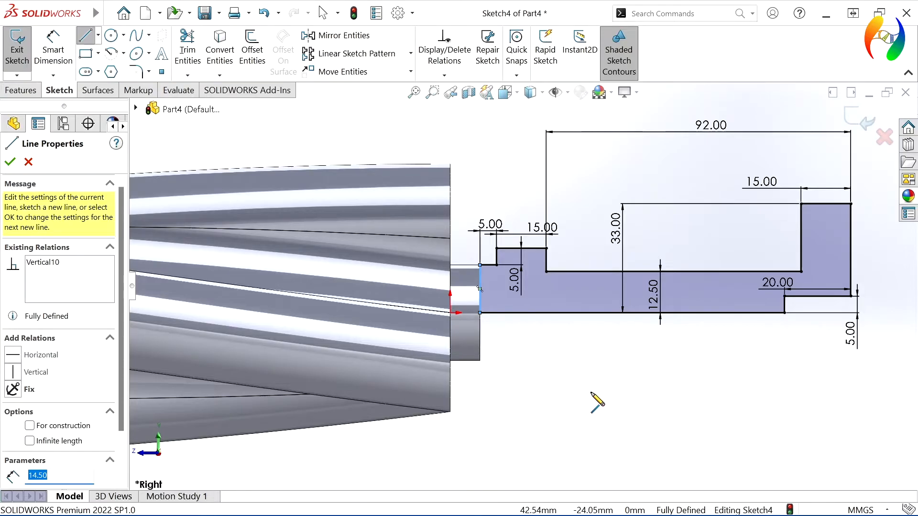
click(10, 162)
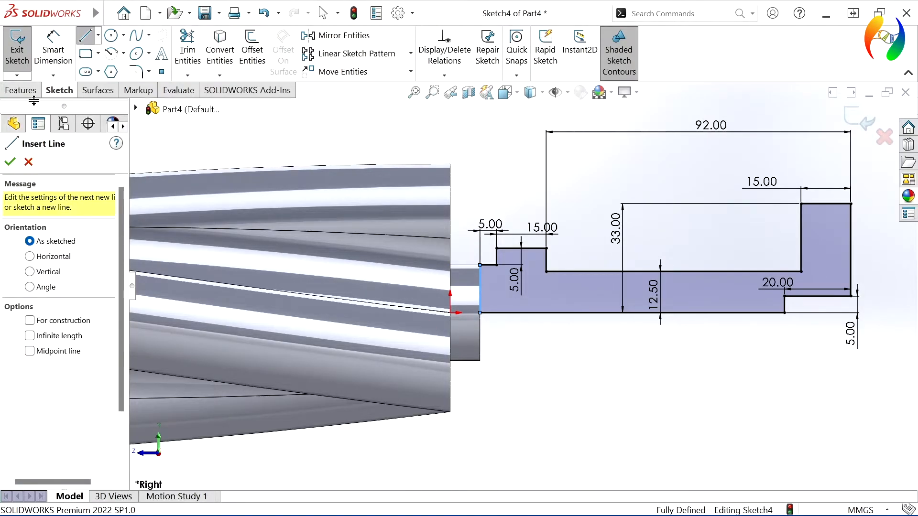
Step: Revolve the closed profile 360 degrees about the horizontal axis line, with the result merged
click(20, 91)
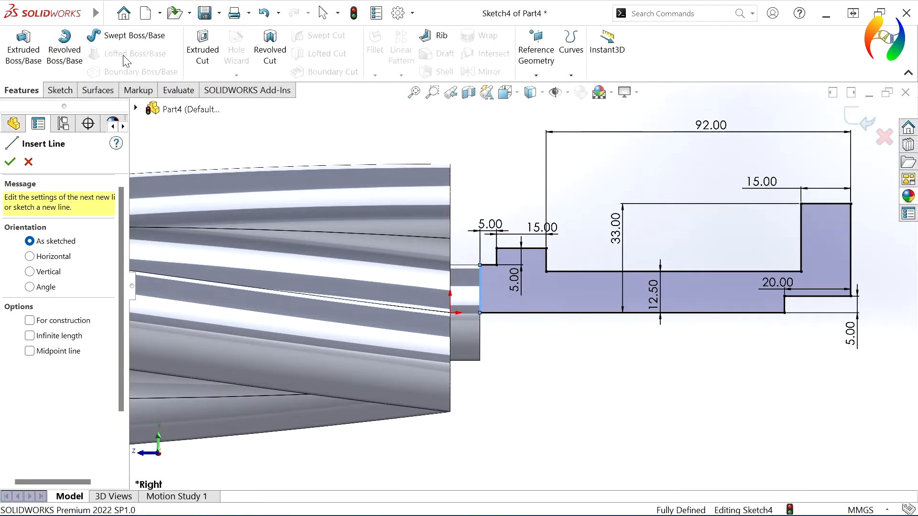
click(58, 57)
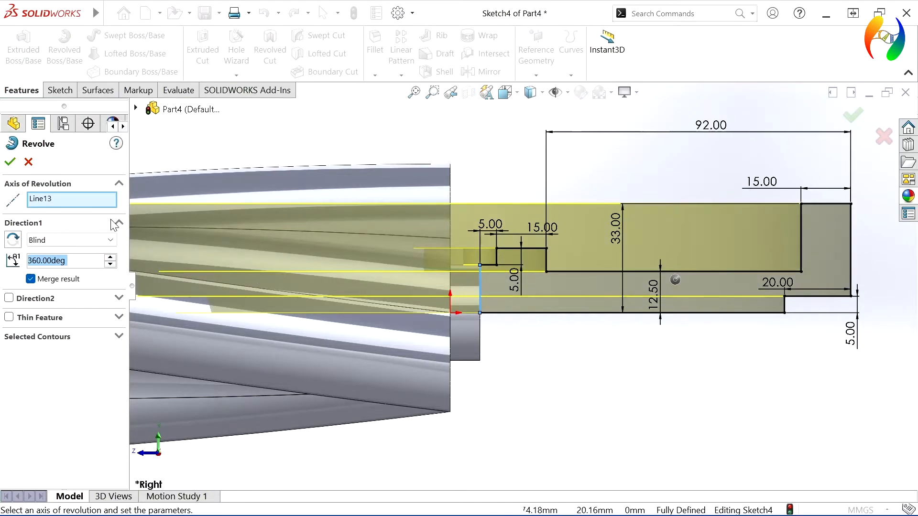
click(59, 200)
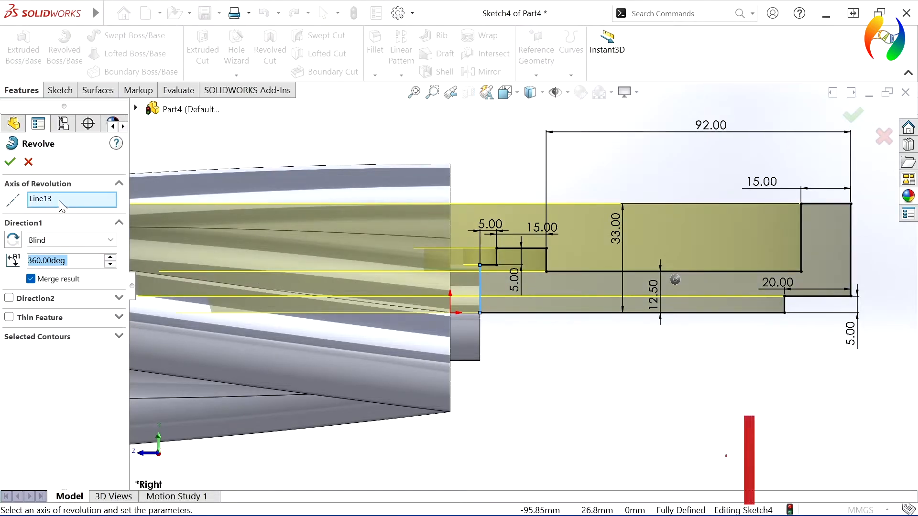
click(515, 314)
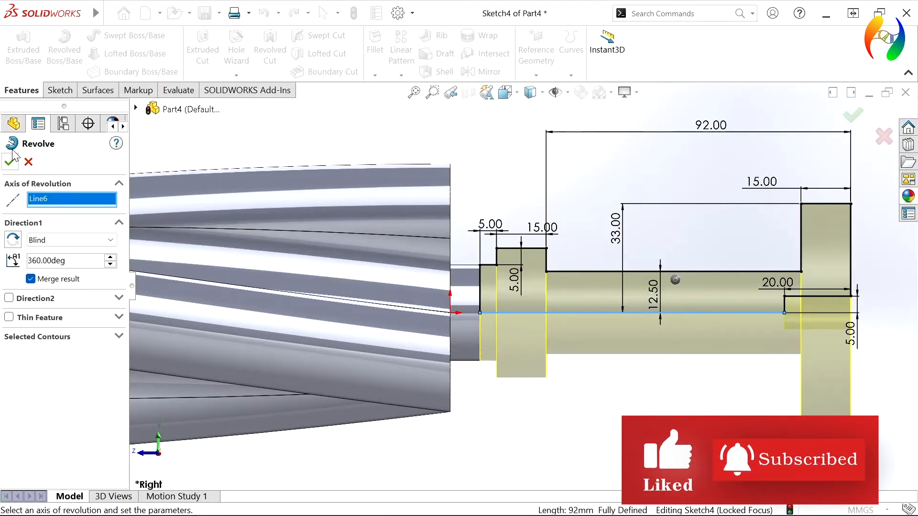
click(11, 162)
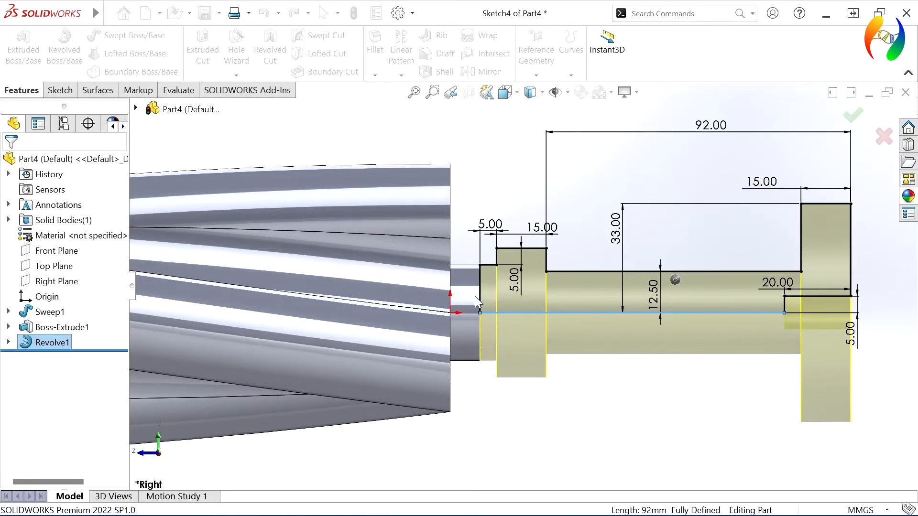
Step: Start a new sketch on the outer face of the end flange
middle_drag(672, 405, 693, 397)
scroll(685, 374, up, 2)
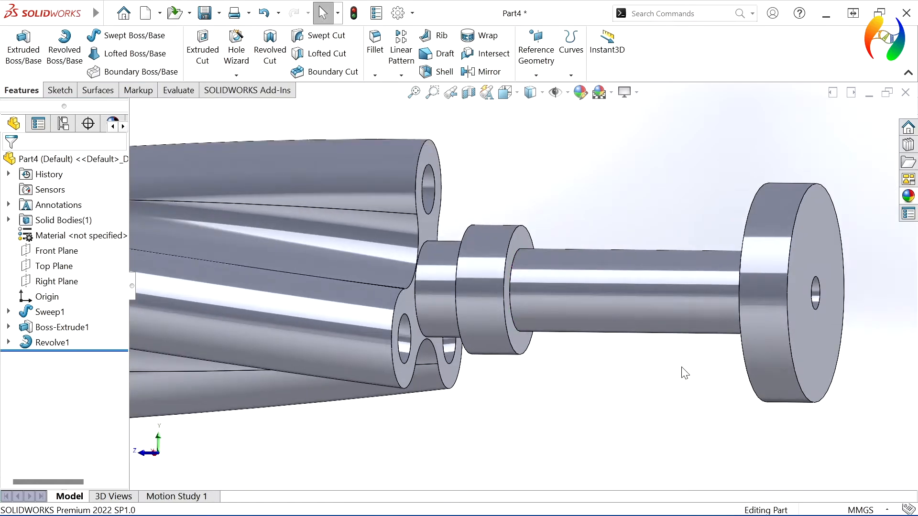
click(822, 336)
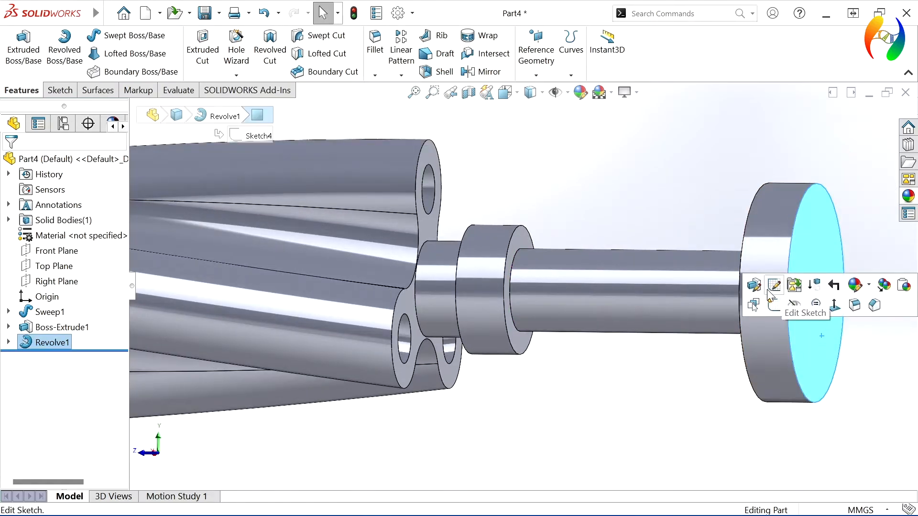
click(773, 305)
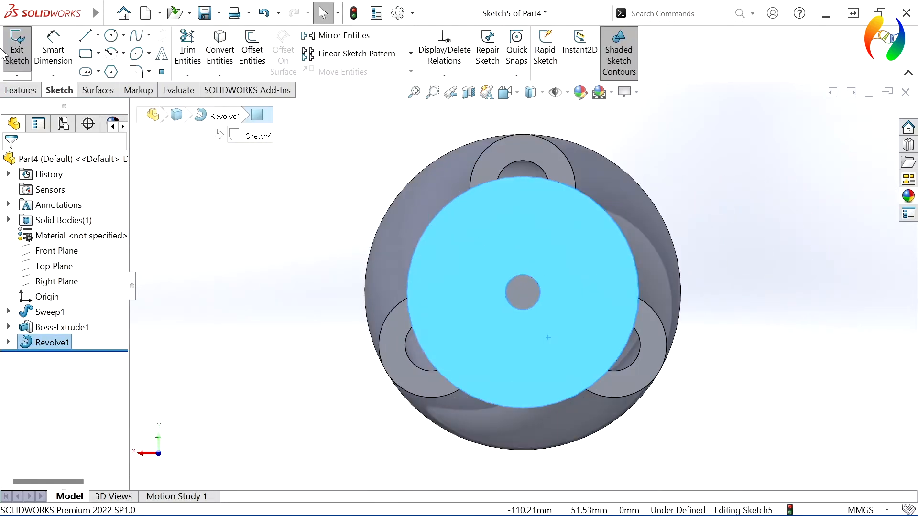
Step: Sketch a circle of about 20 mm radius centred on the origin and a circle of about 5 mm radius centred on its upper quadrant
click(111, 35)
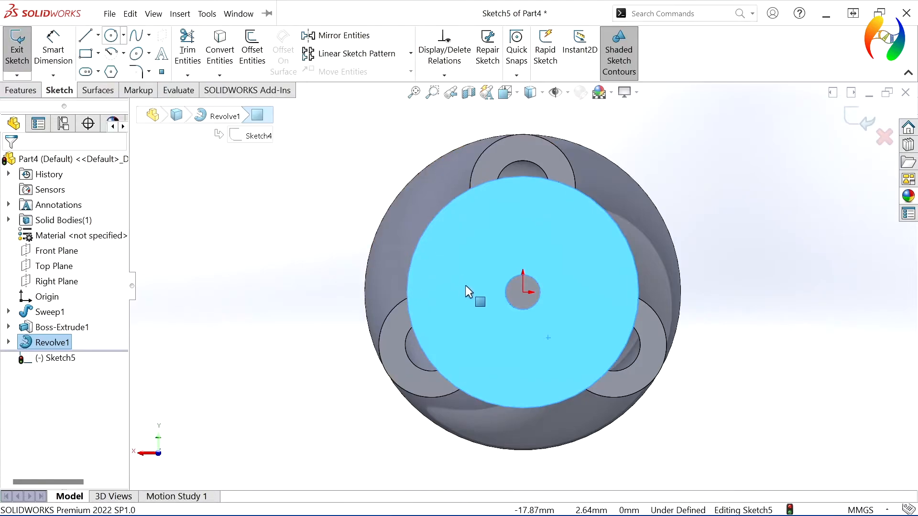
click(523, 293)
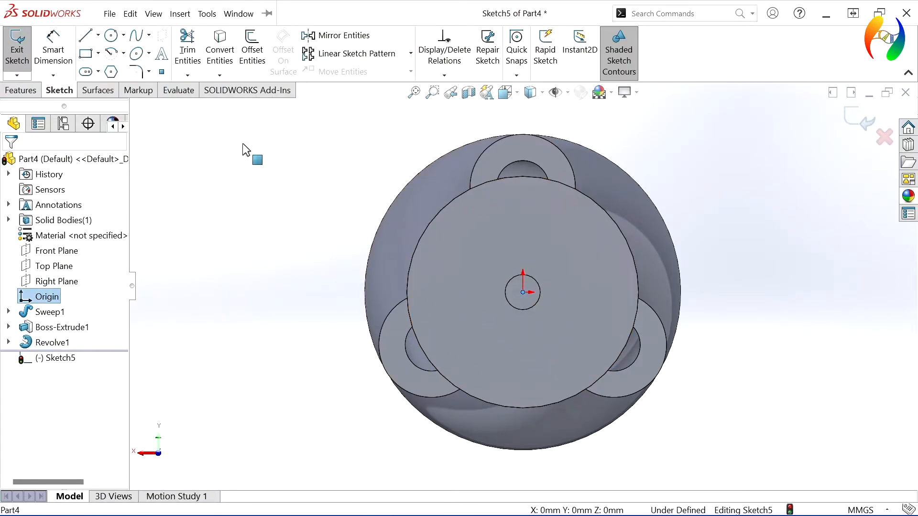
click(111, 35)
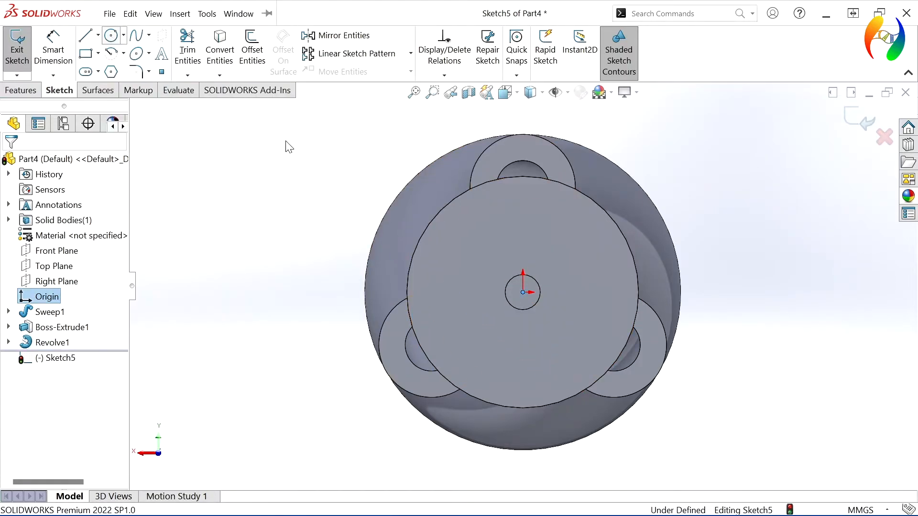
click(524, 292)
click(554, 353)
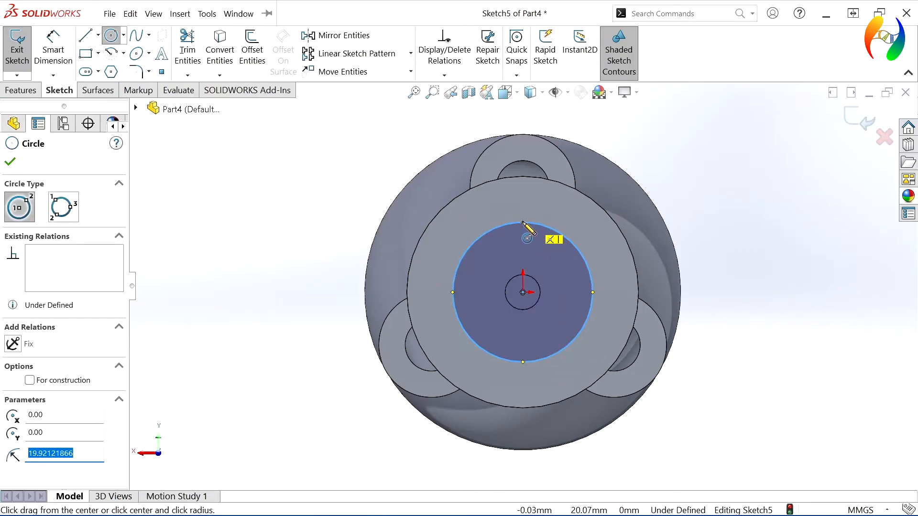
click(522, 222)
click(537, 234)
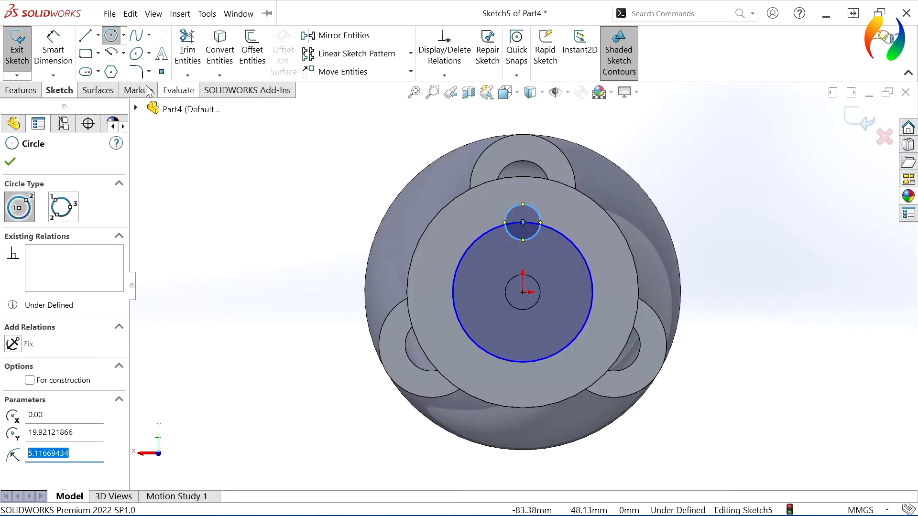
Step: Dimension the larger circle's diameter and set it to 5 mm
click(59, 54)
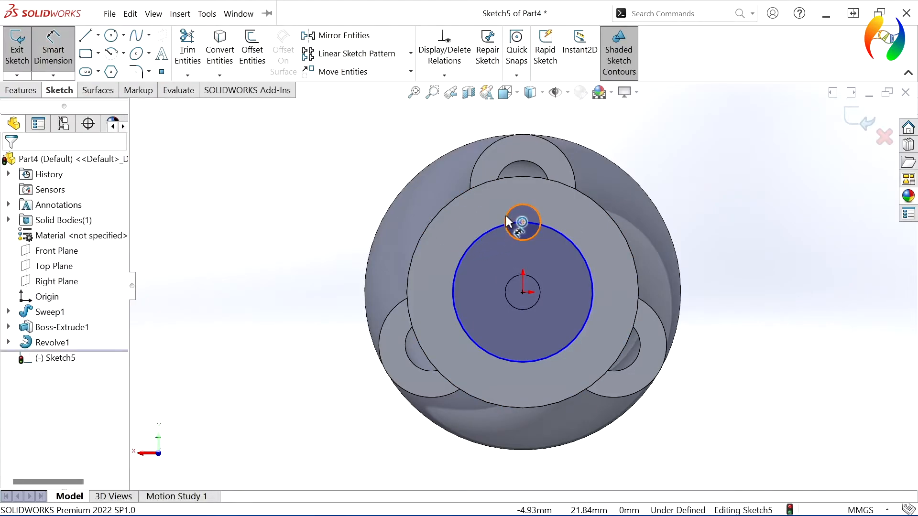
click(432, 212)
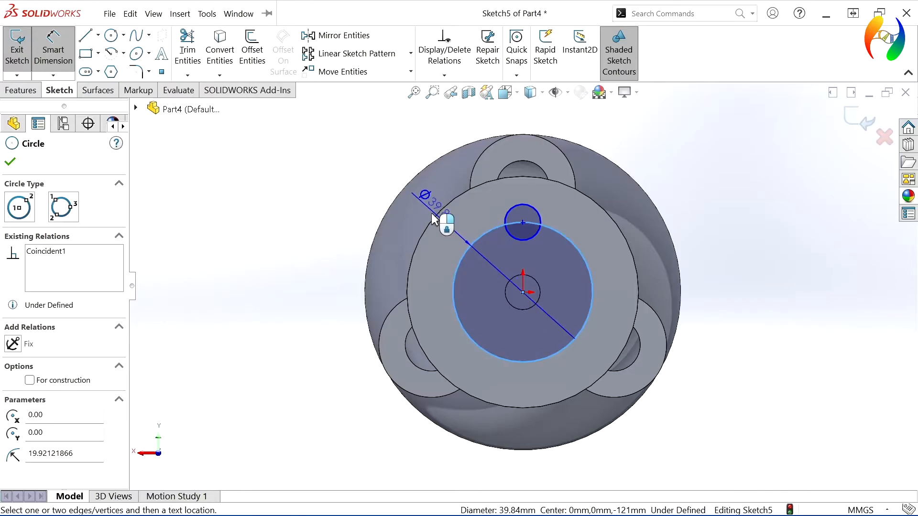
click(444, 231)
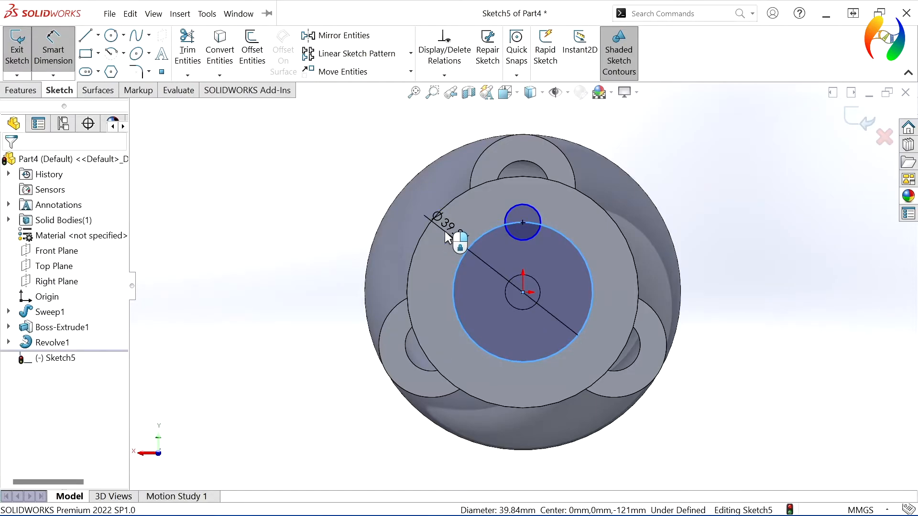
double_click(445, 231)
text(5)
key(Return)
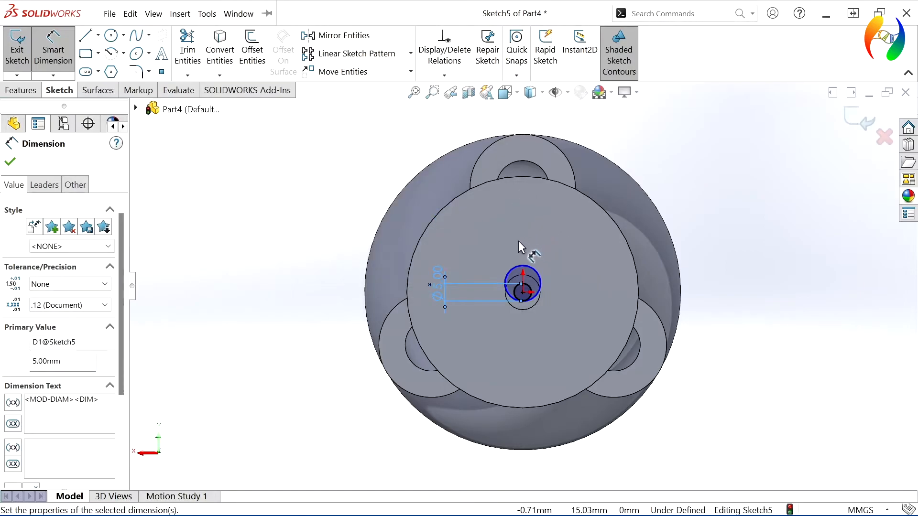
Step: Change the origin-centred circle's diameter dimension to 36 mm
double_click(440, 291)
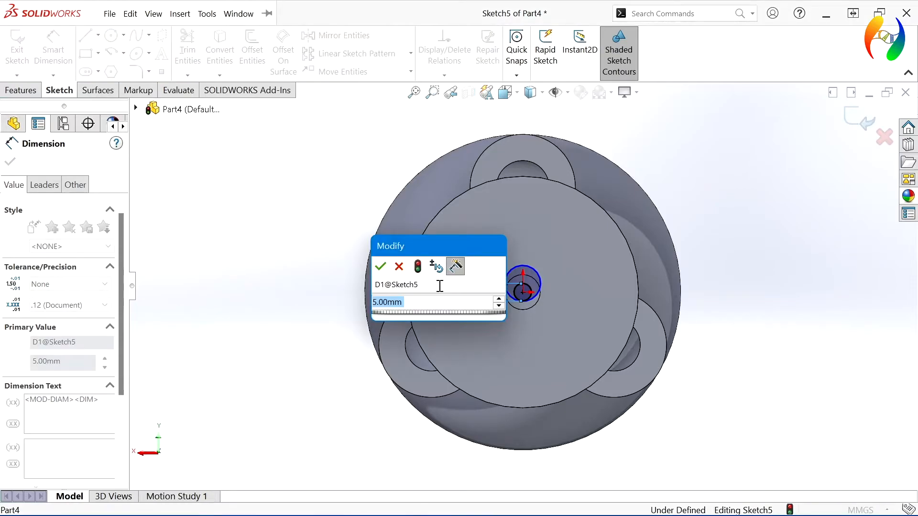
text(3)
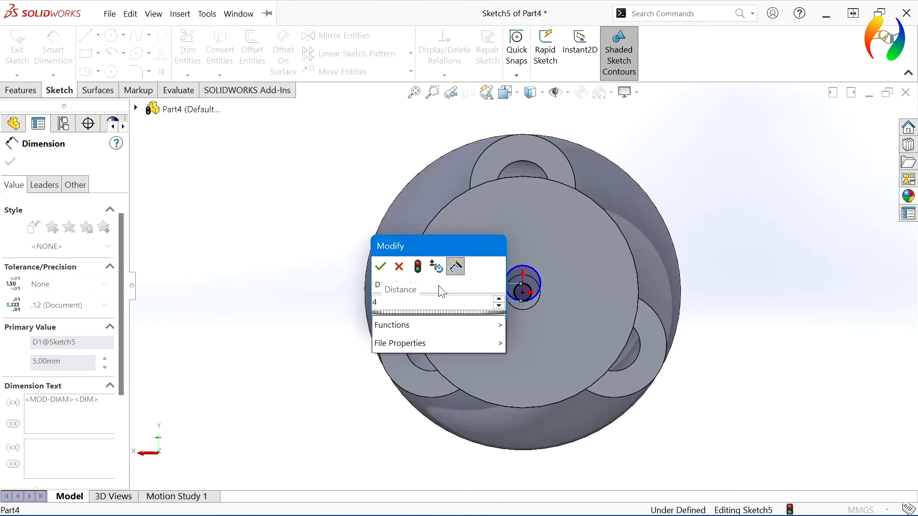
key(BackSpace)
key(BackSpace)
key(Escape)
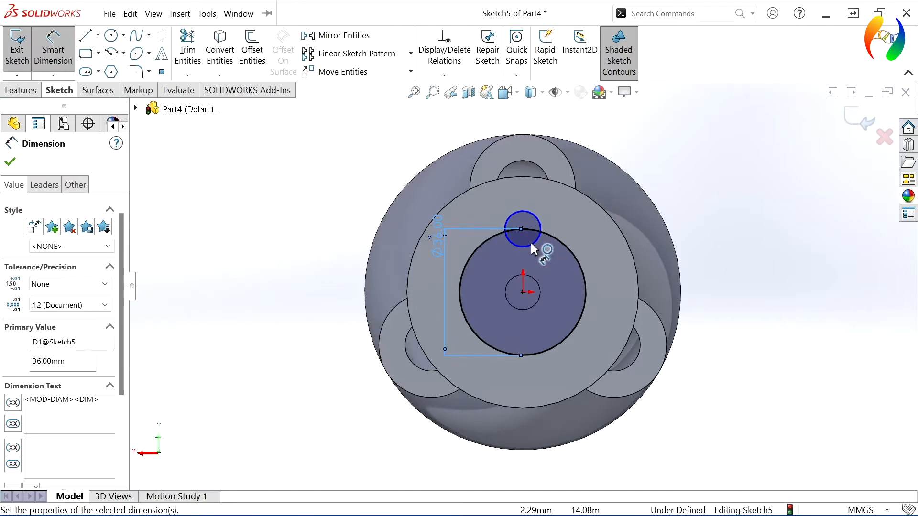
Step: Dimension the small circle's diameter and set it to 5 mm
click(531, 243)
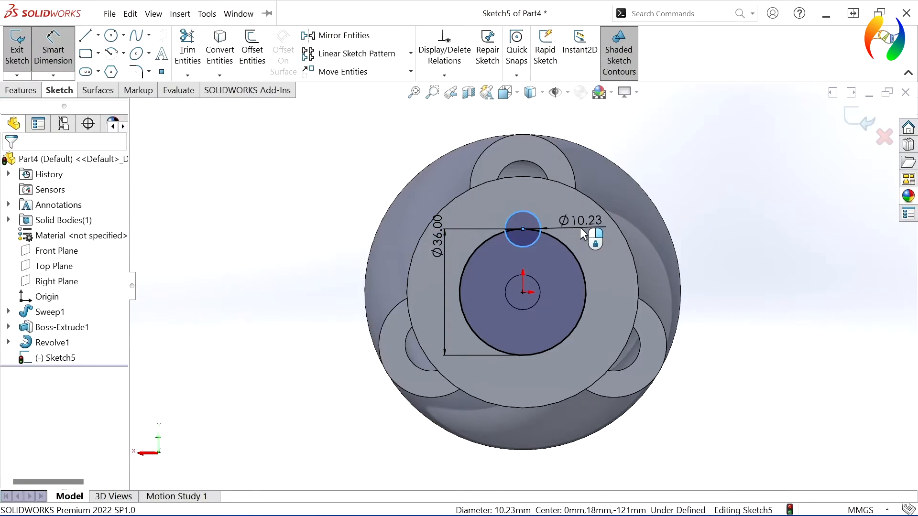
click(581, 228)
key(Return)
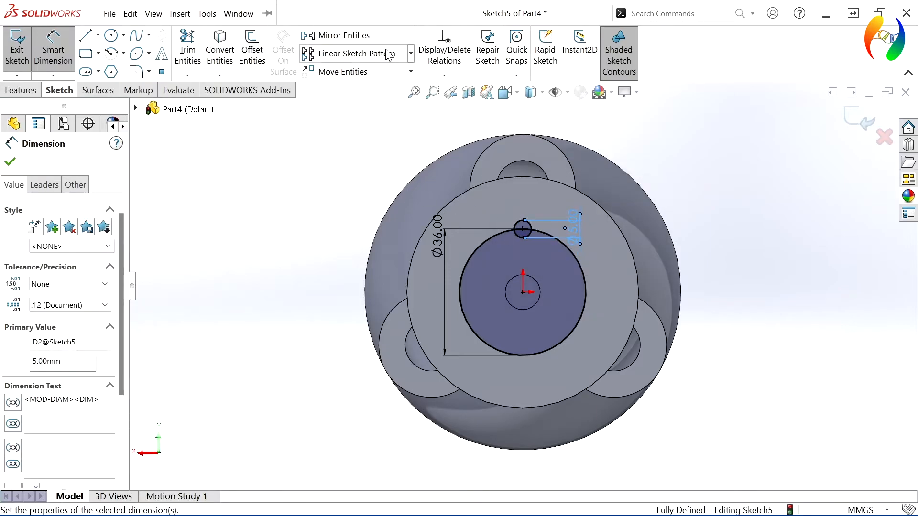
Step: Create a circular sketch pattern of the 5 mm circle around the origin with 5 equally spaced instances over 360 degrees
click(410, 53)
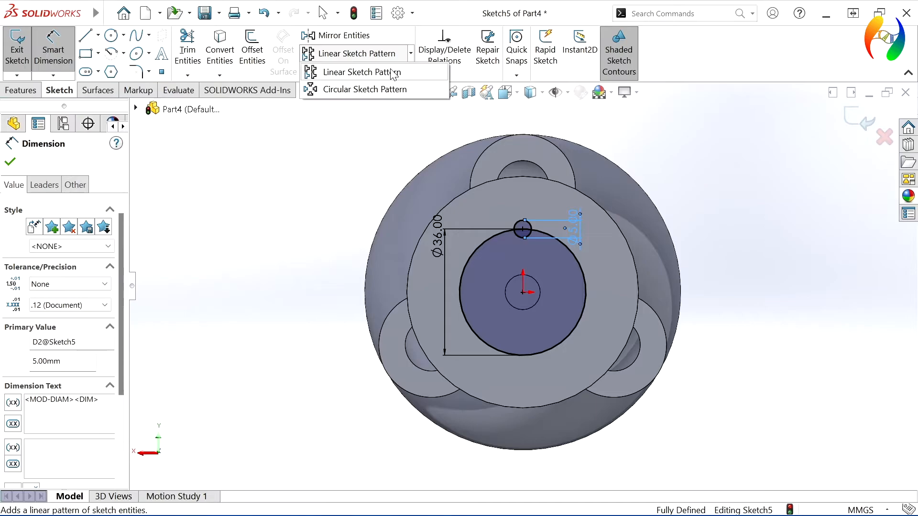
click(368, 89)
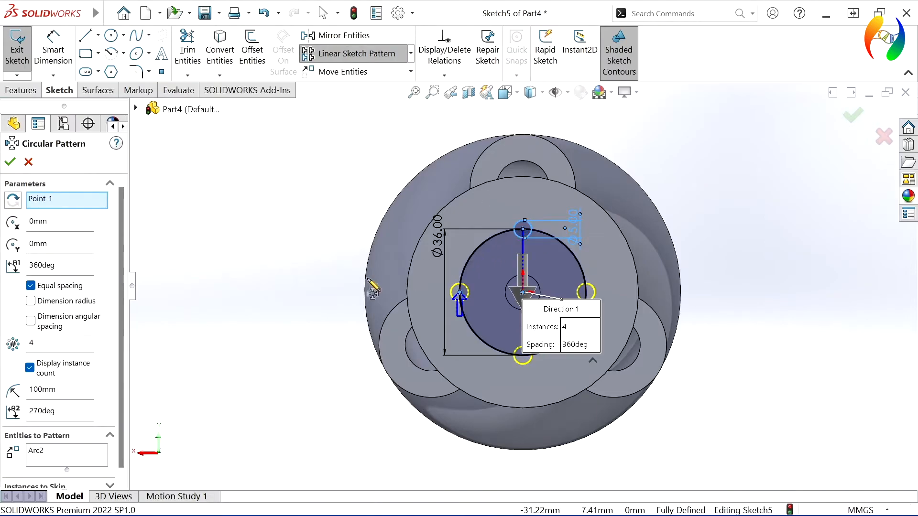
click(57, 342)
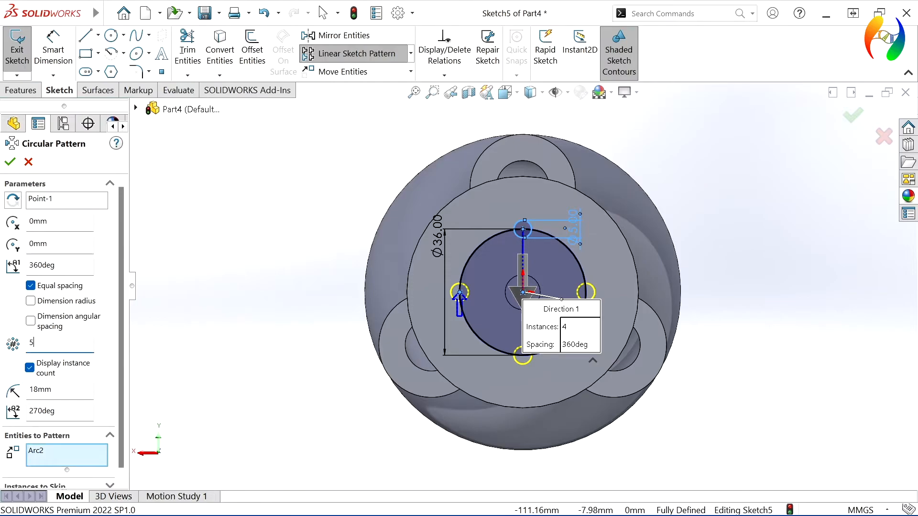
click(10, 162)
Step: Constrain the centres of the patterned circles coincident with the 36 mm circle so the pattern is fully located
click(463, 274)
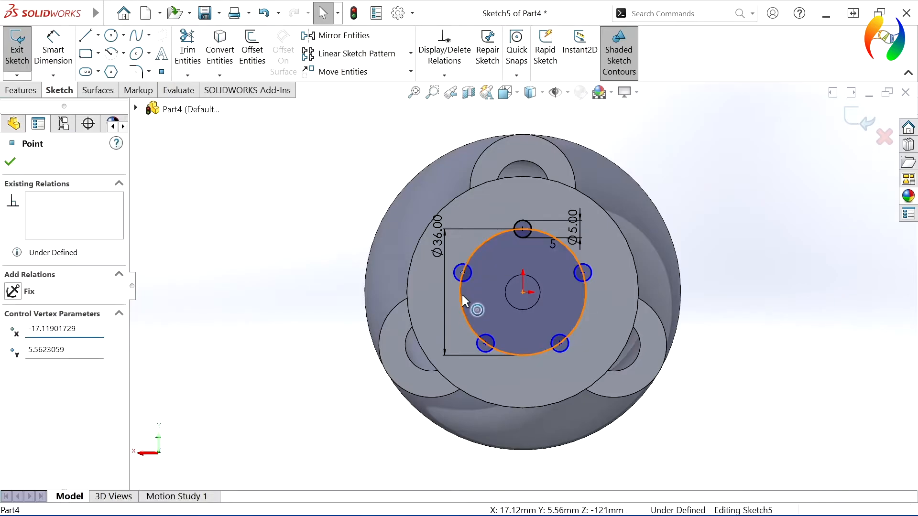
ctrl+click(467, 293)
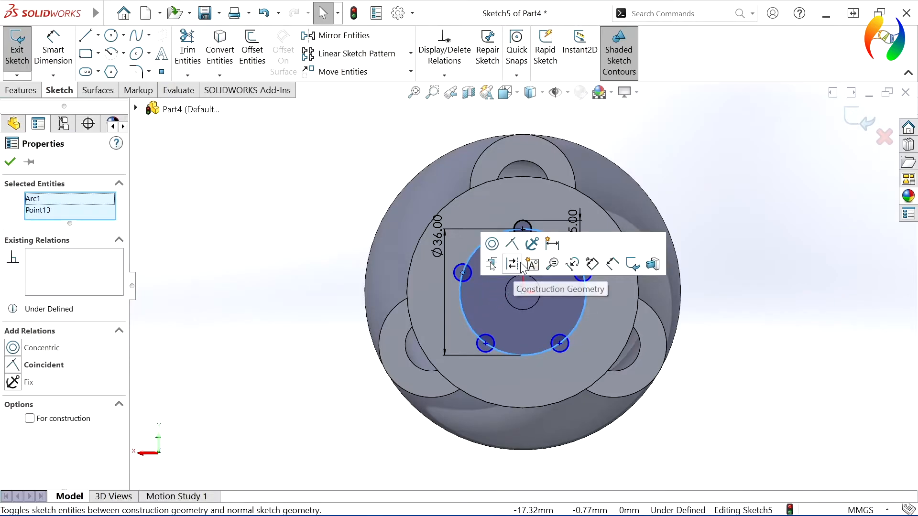
click(511, 244)
click(485, 342)
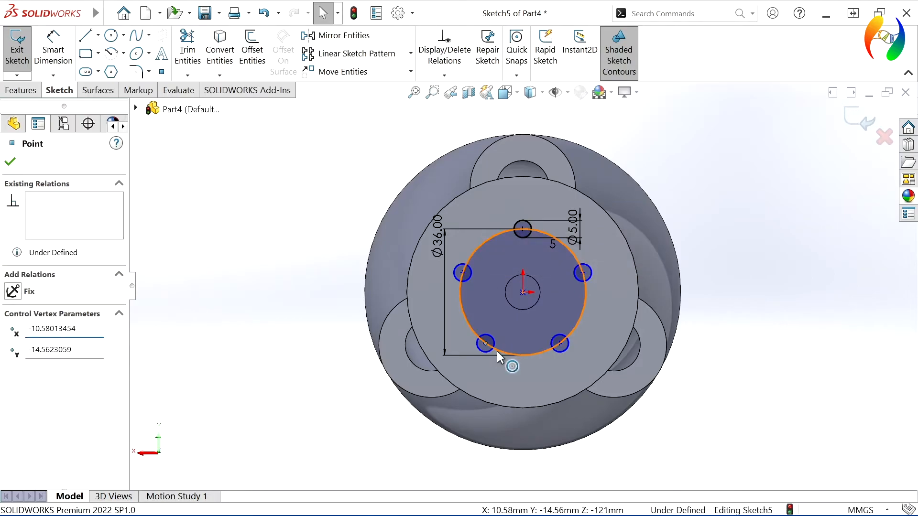
click(498, 351)
ctrl+click(521, 294)
click(549, 300)
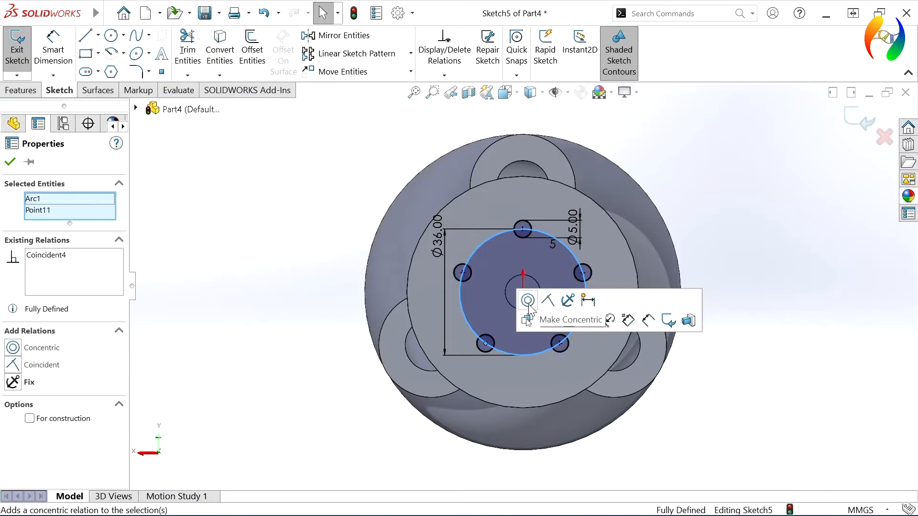
click(503, 353)
ctrl+click(486, 343)
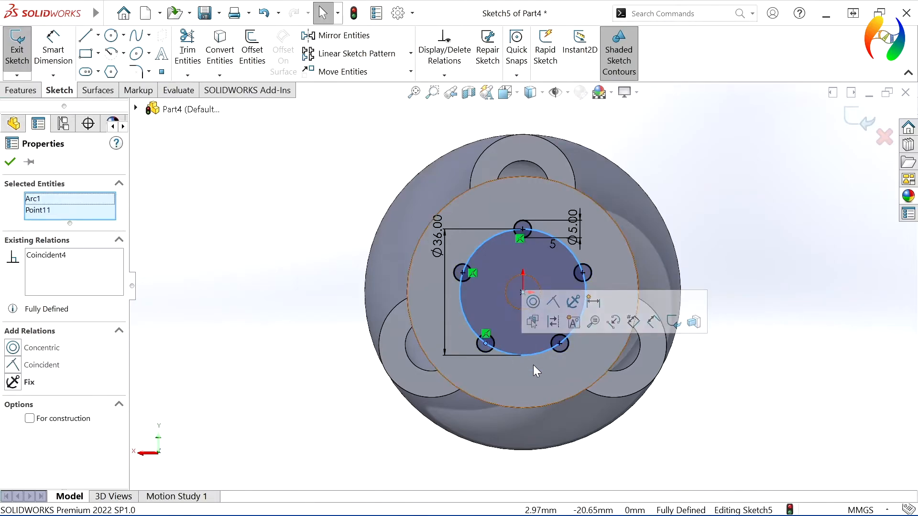
Step: Convert the 36 mm circle to construction geometry
click(534, 365)
click(525, 353)
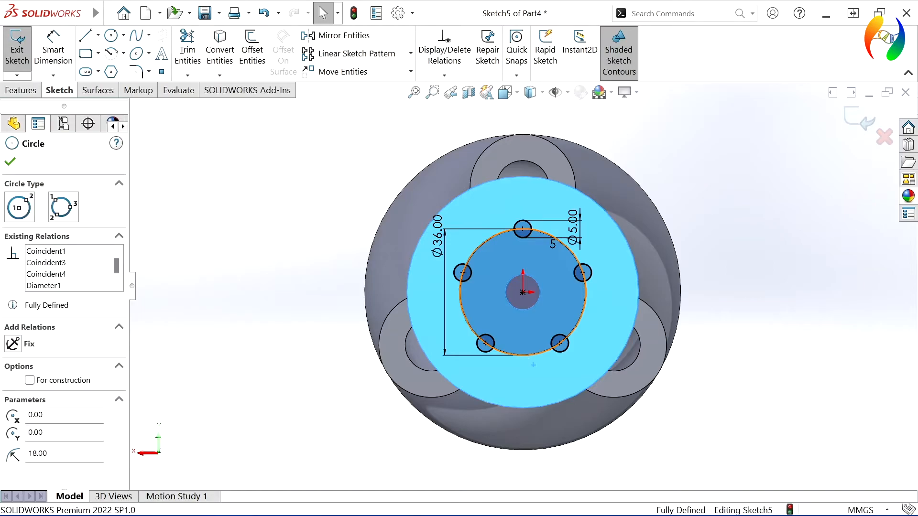
click(577, 329)
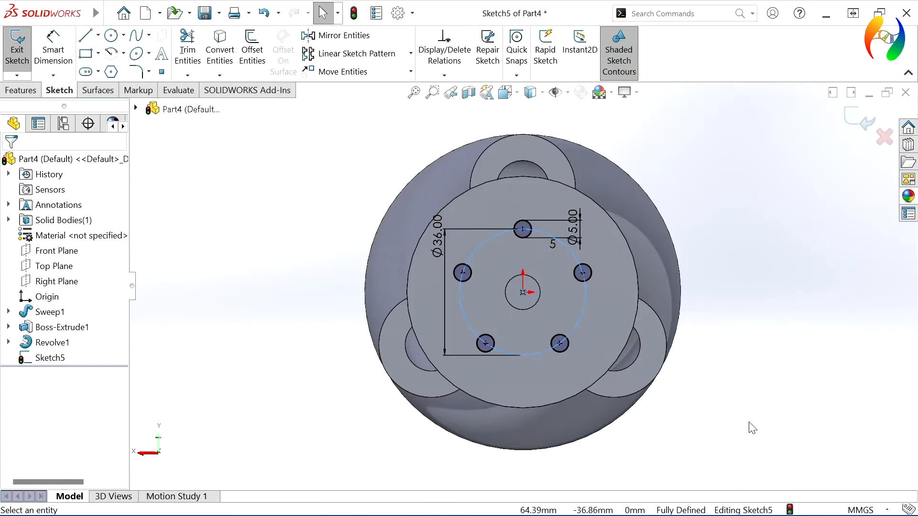
Step: Cut the five small circles into the flange as a blind extruded cut 10 mm deep
click(21, 90)
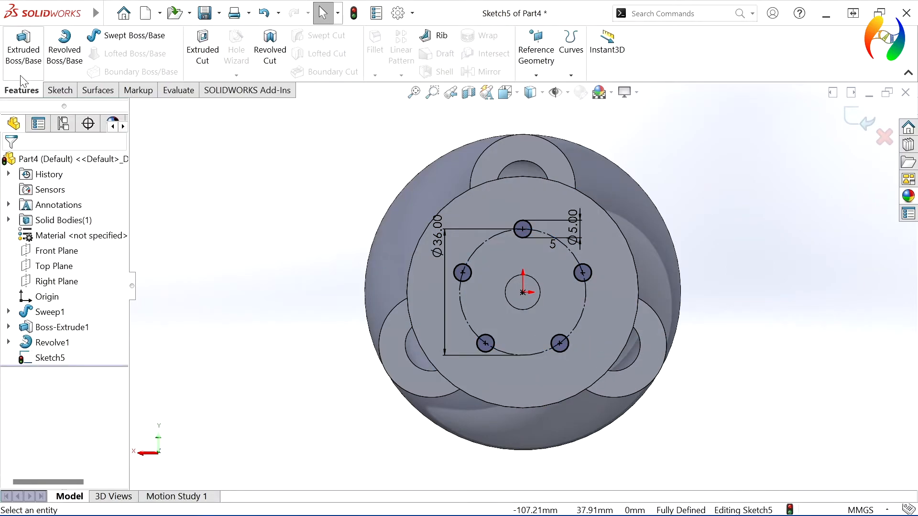
click(189, 71)
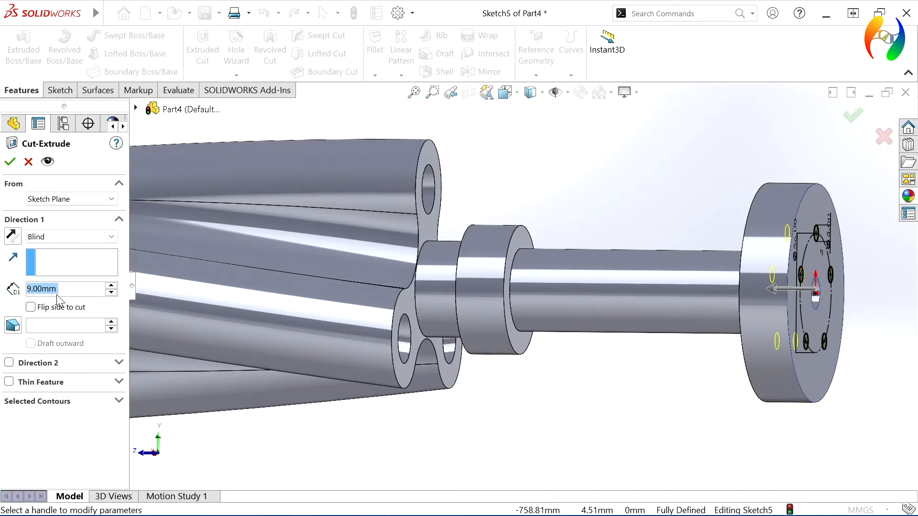
text(10)
key(Return)
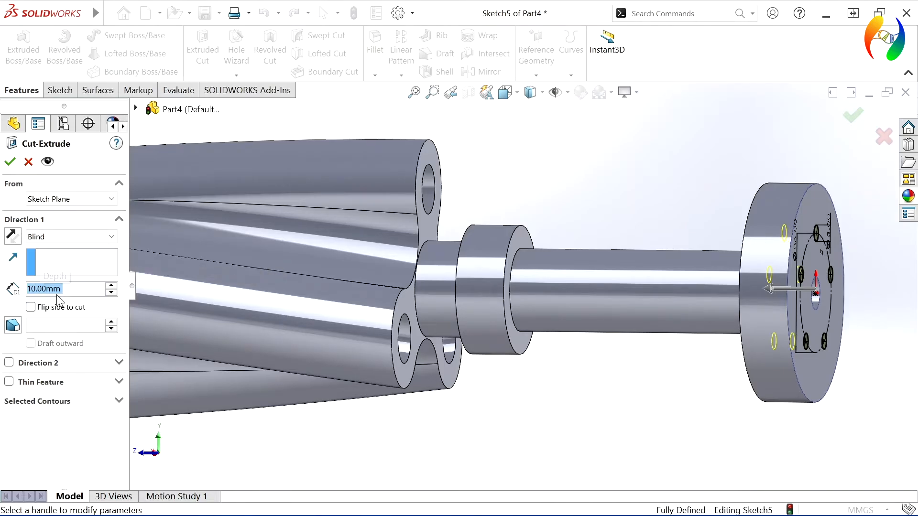
click(10, 162)
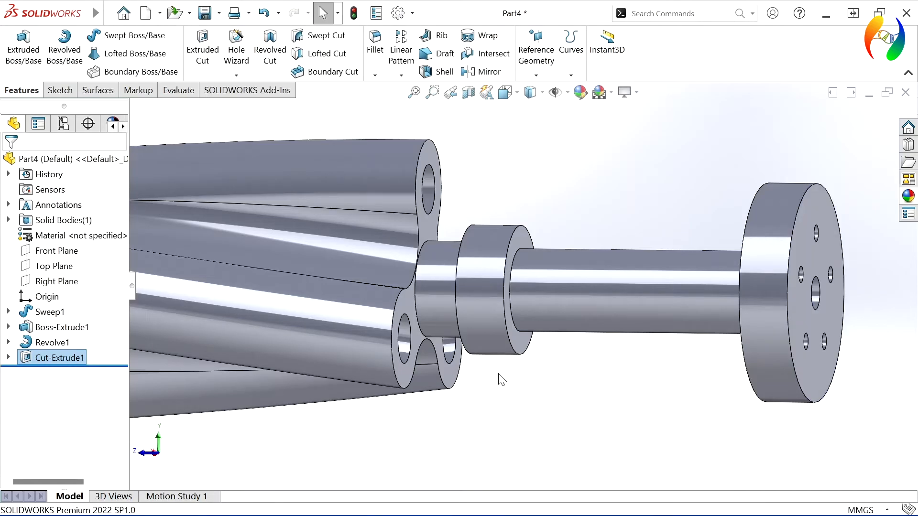
click(547, 403)
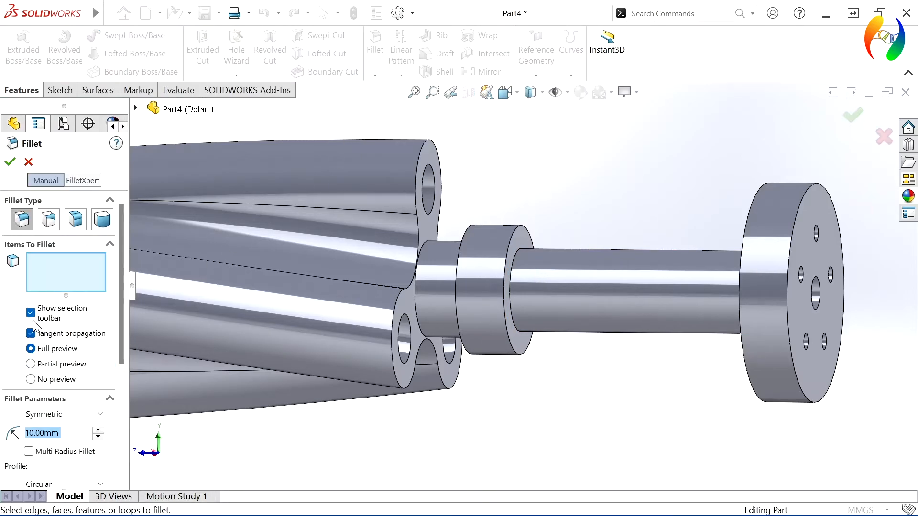
Step: Fillet the flange's outer edge on the shaft side with a 5 mm radius
text(5)
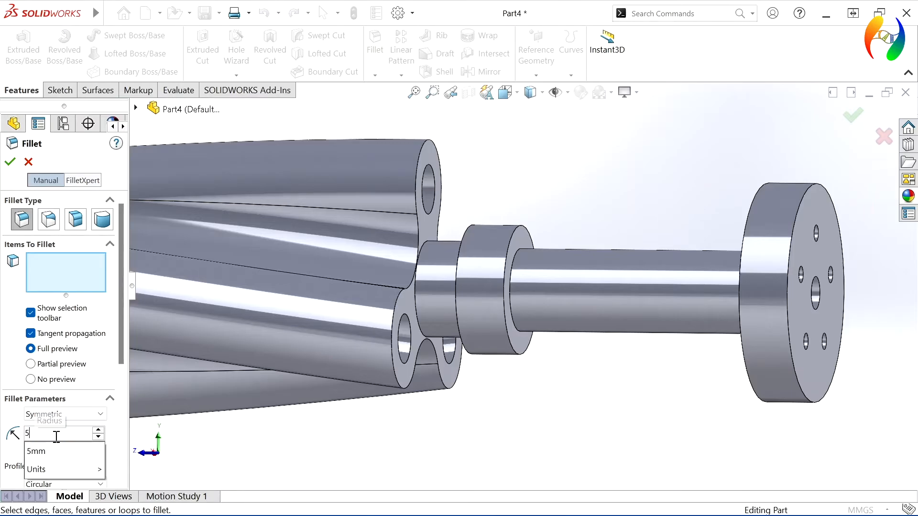
key(Return)
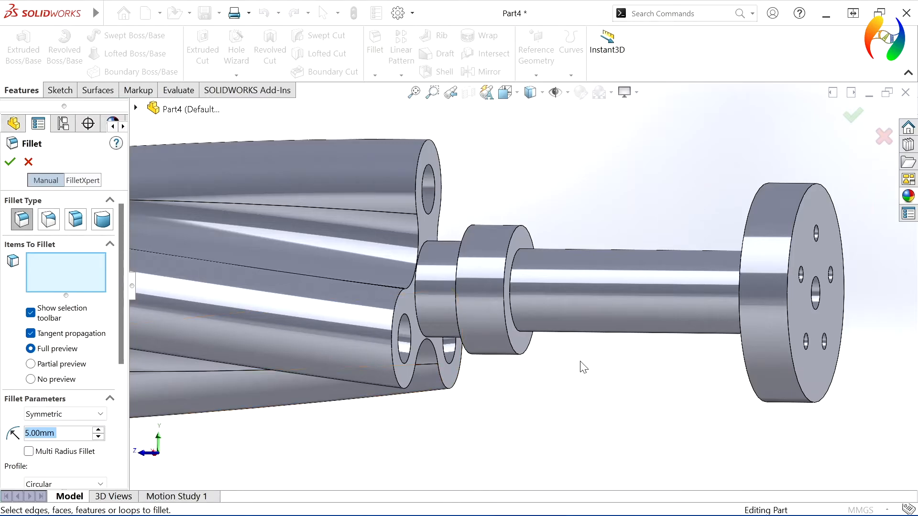
click(743, 359)
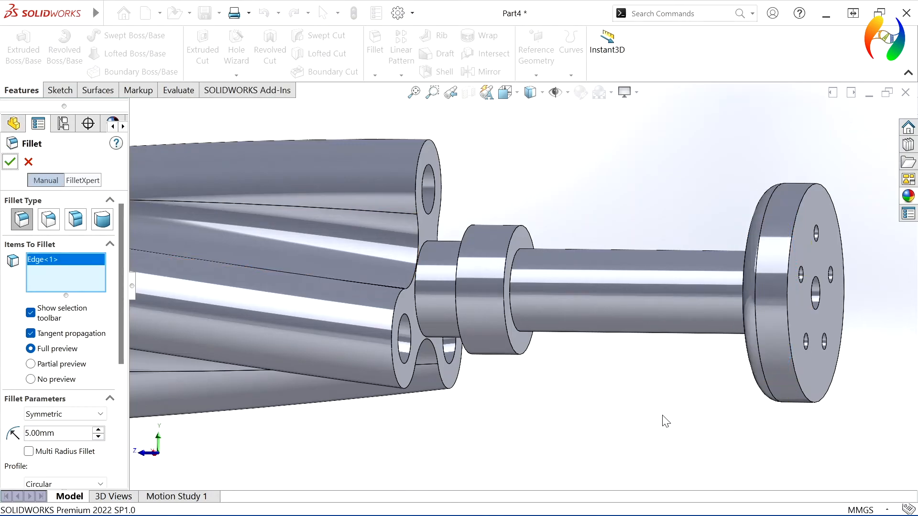
Step: Start a new sketch on the end face of the plain shaft at the rotor's opposite end
scroll(657, 419, up, 1)
scroll(657, 418, down, 1)
key(f)
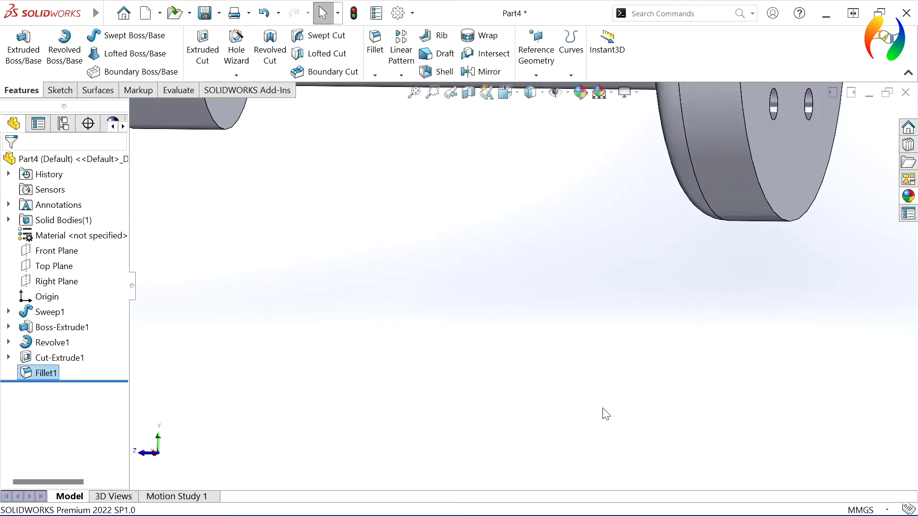
middle_drag(524, 402, 561, 389)
scroll(468, 282, down, 5)
click(244, 299)
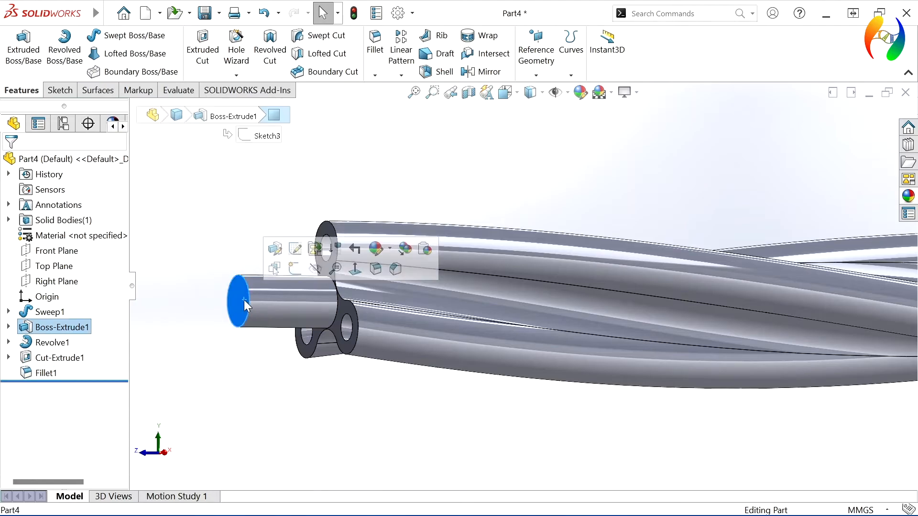
click(292, 275)
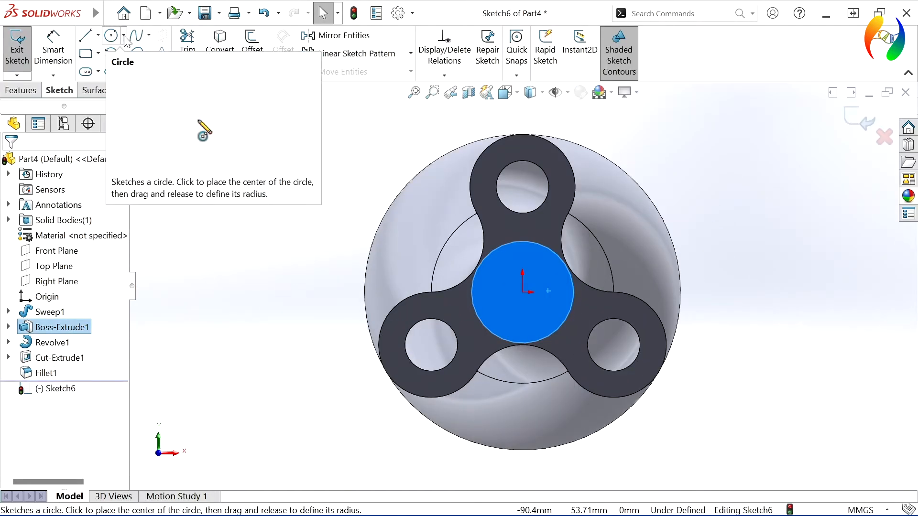
Step: Offset the shaft end face's circular edge 2 mm inward and place the offset dimension clear of the model
click(252, 46)
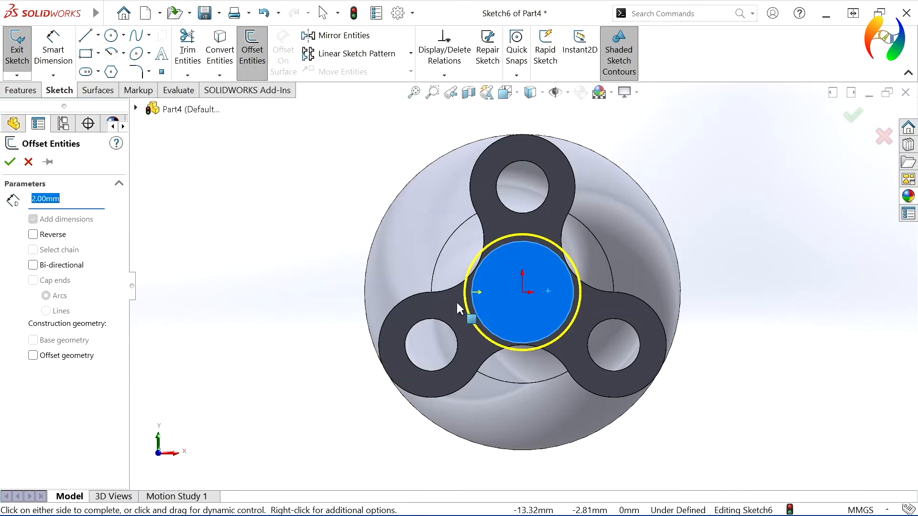
click(33, 234)
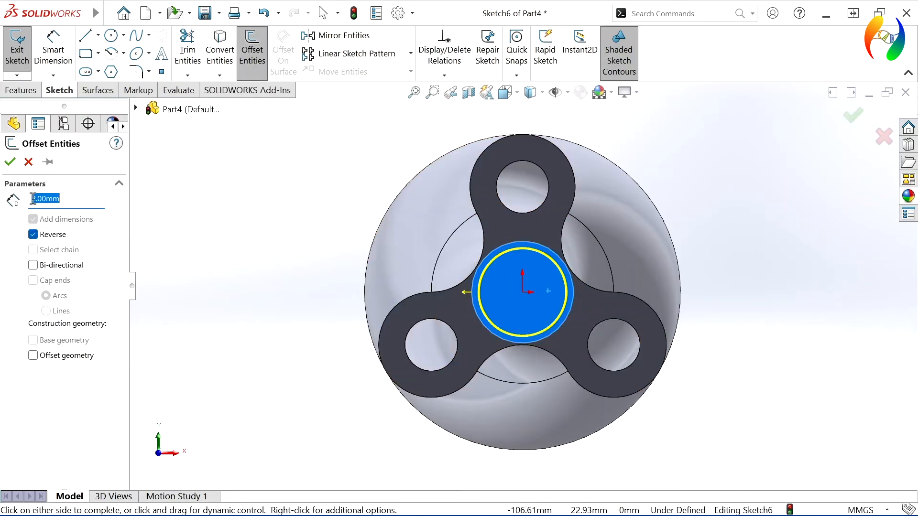
click(7, 163)
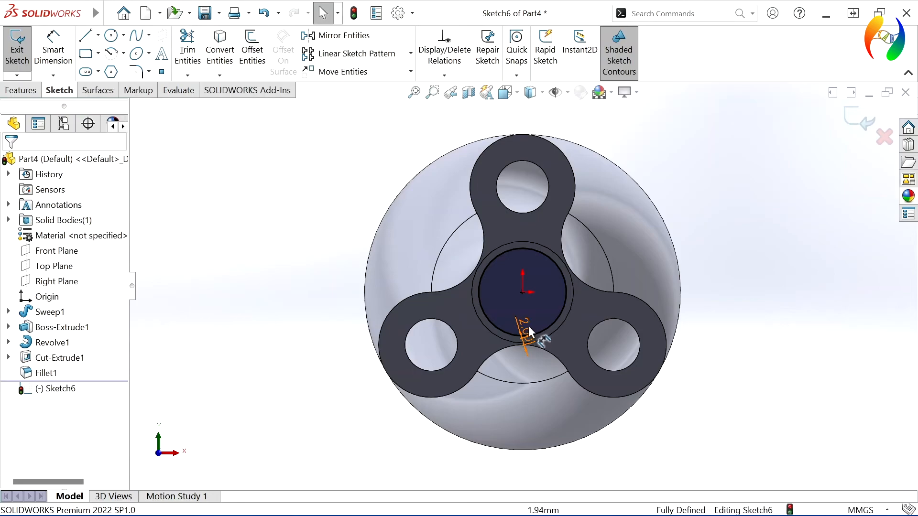
drag(464, 342, 337, 375)
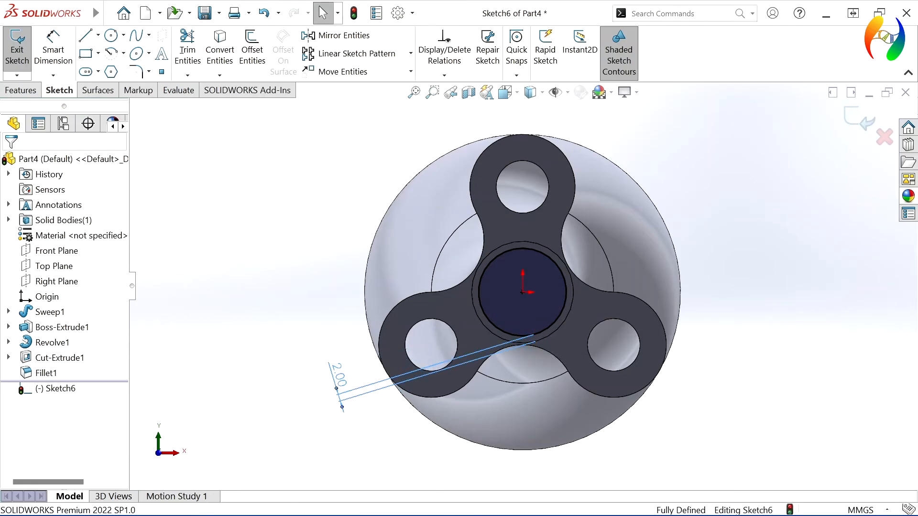
click(320, 259)
Step: Cut away the material outside the offset circle up to the rotor's lobed end face, with the cut side flipped
click(21, 91)
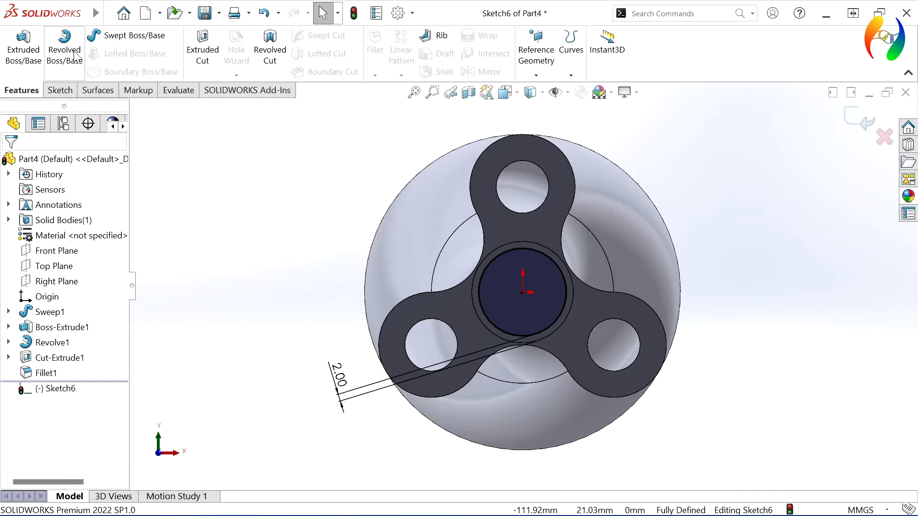
click(198, 57)
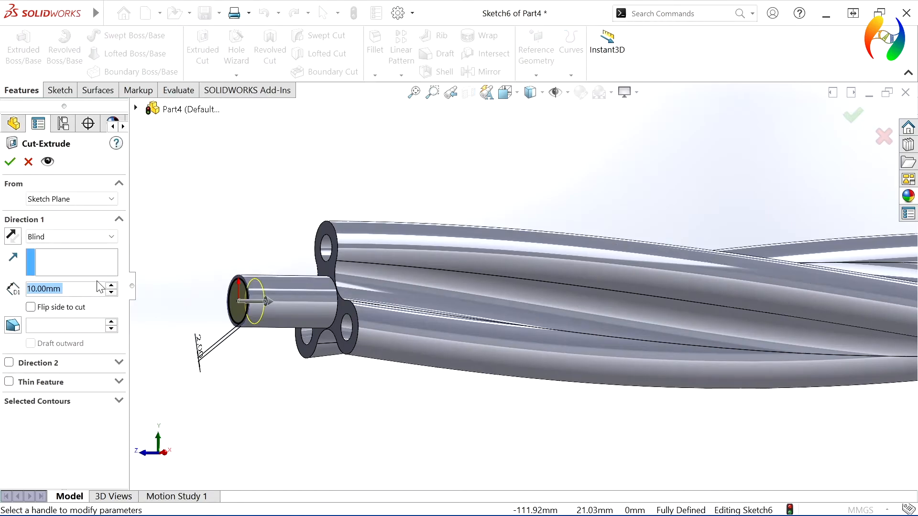
click(110, 237)
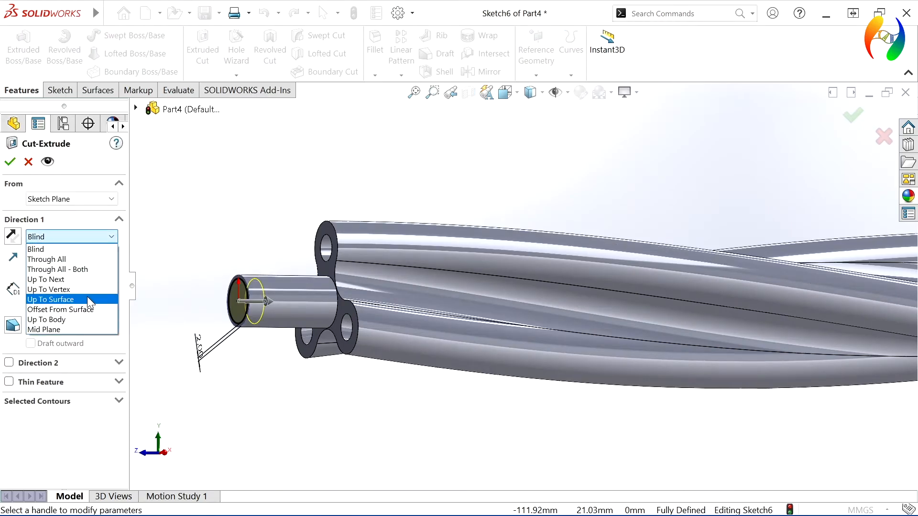
click(62, 300)
click(337, 323)
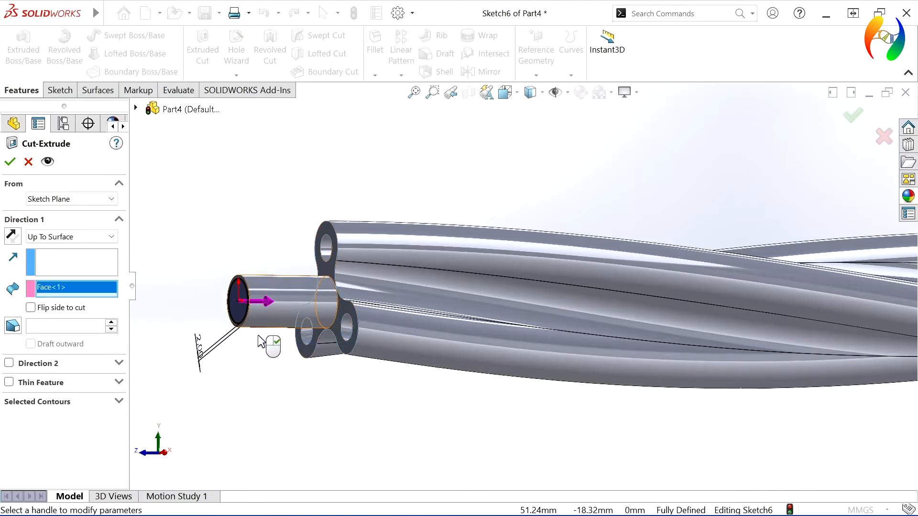
click(30, 308)
click(10, 162)
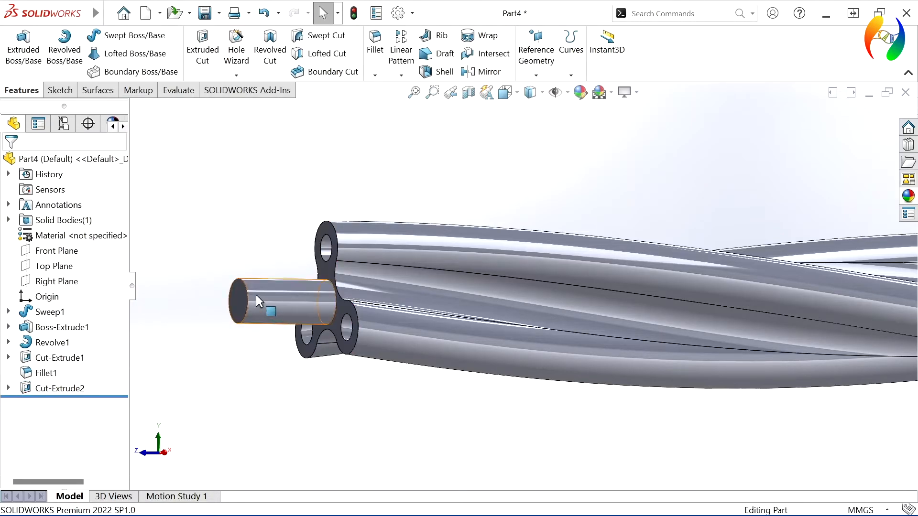
Step: Start a new sketch on the reduced shaft's end face and convert its circular edge into a sketch circle
click(243, 297)
click(290, 270)
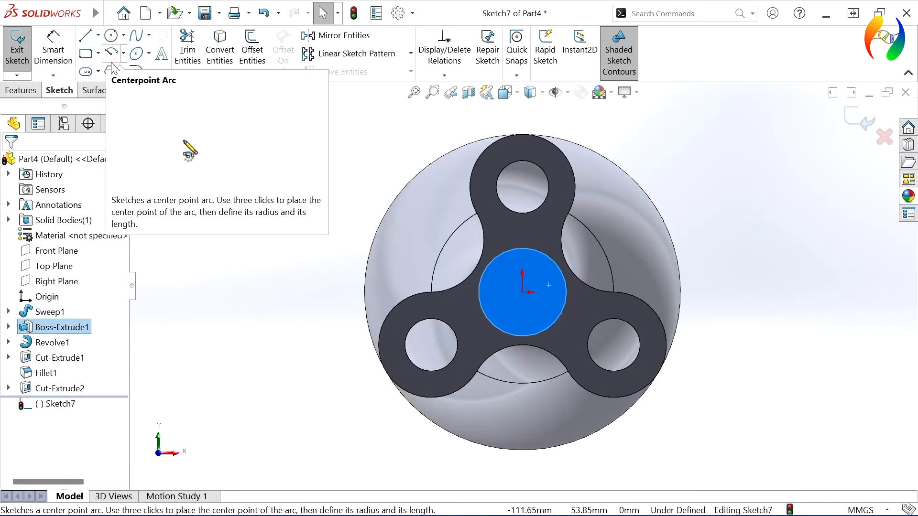
click(211, 45)
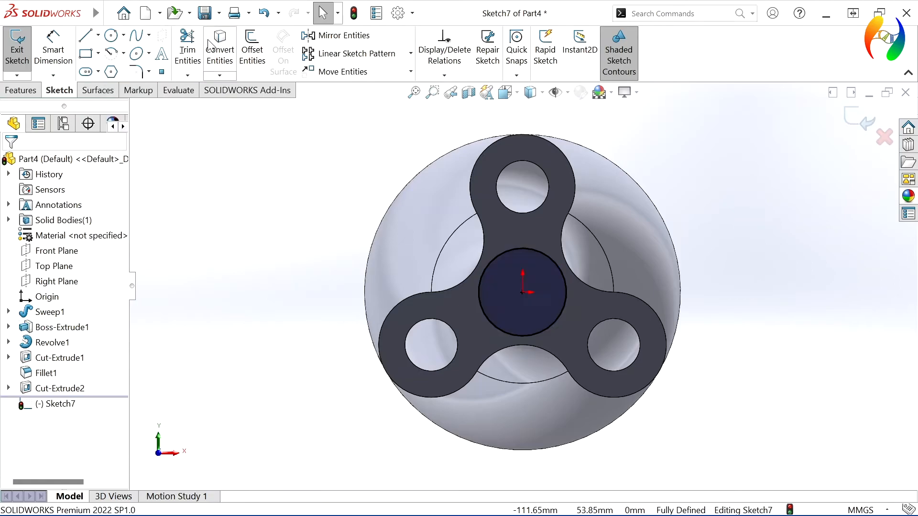
Step: Sketch a corner rectangle about 11.8 by 6.4 mm over the top of the shaft circle, its lower-right corner on the circle
click(85, 53)
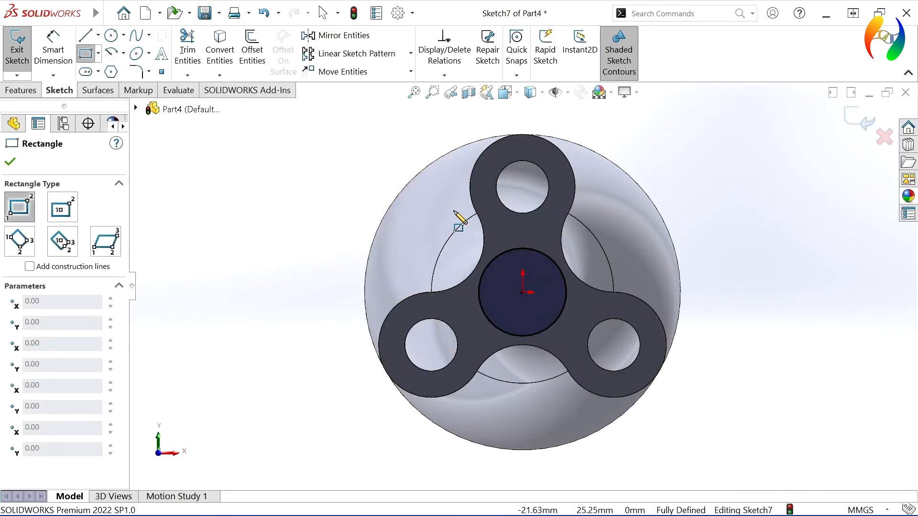
click(500, 231)
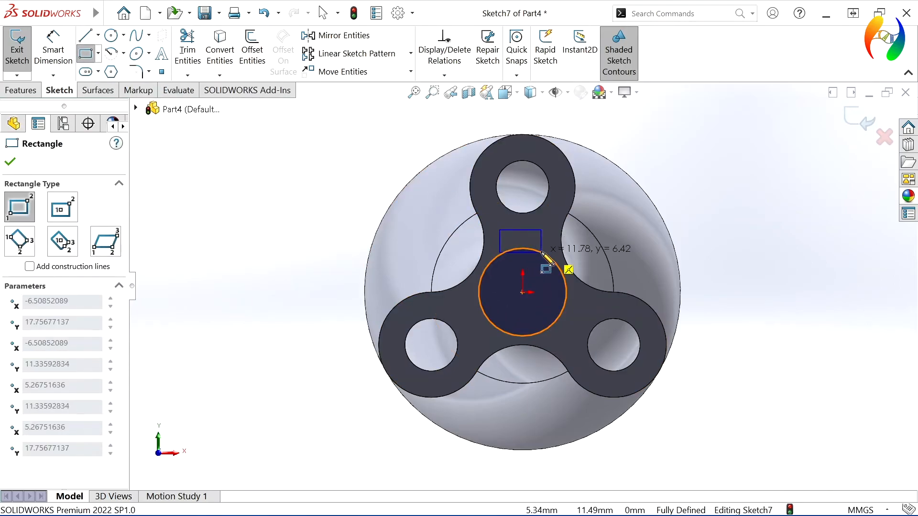
click(542, 252)
key(Escape)
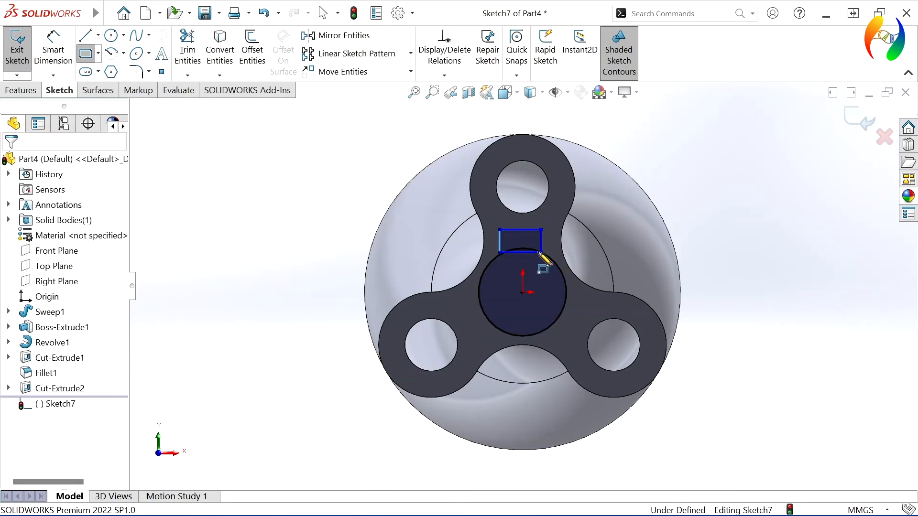
Step: Make the rectangle's lower-left corner coincident with the shaft circle
scroll(537, 250, down, 2)
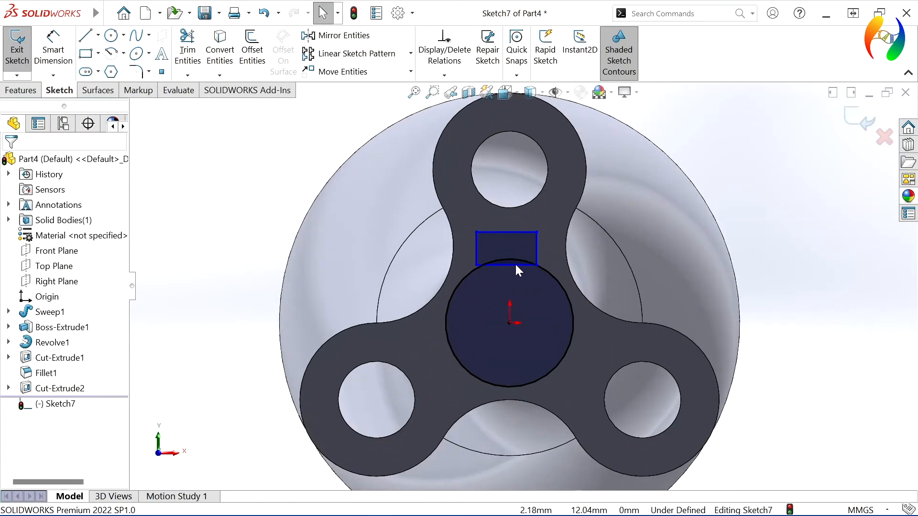
click(476, 265)
click(476, 266)
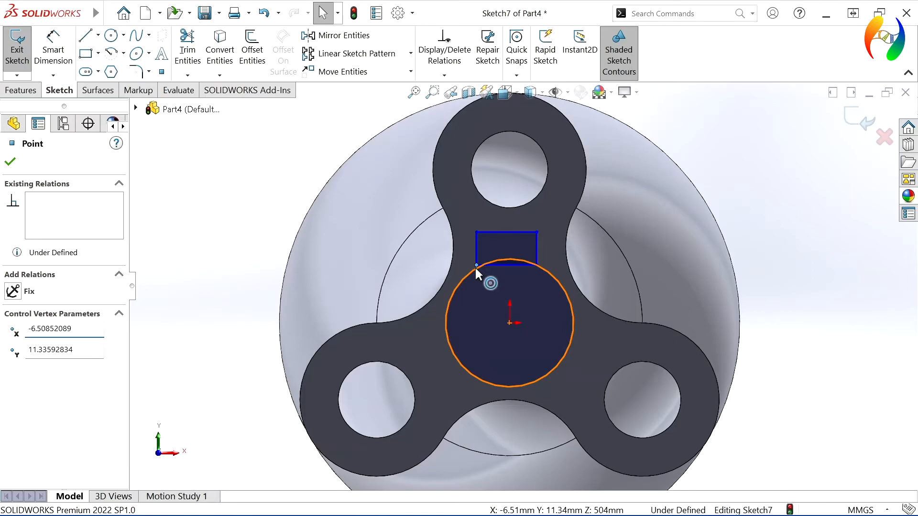
ctrl+click(476, 265)
click(525, 219)
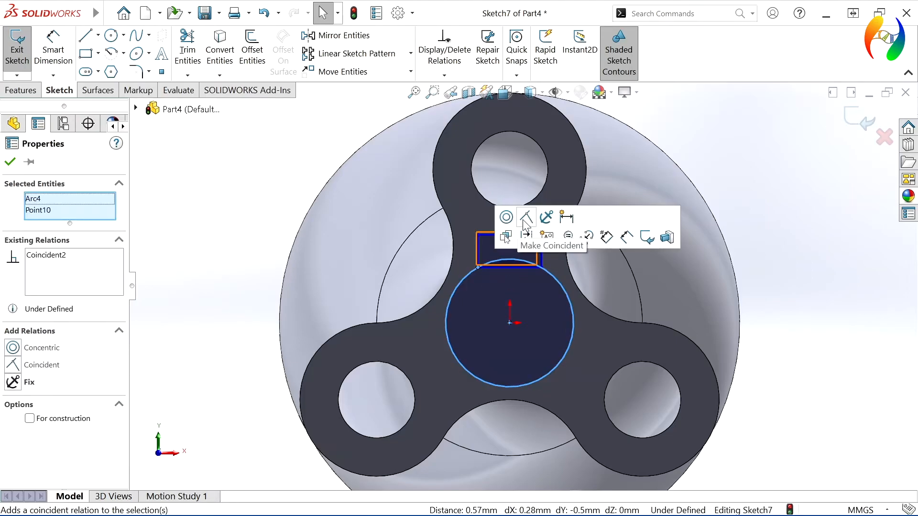
click(222, 194)
Step: Dimension the rectangle's upper line and set its width to 8 mm
click(57, 44)
click(508, 233)
click(509, 222)
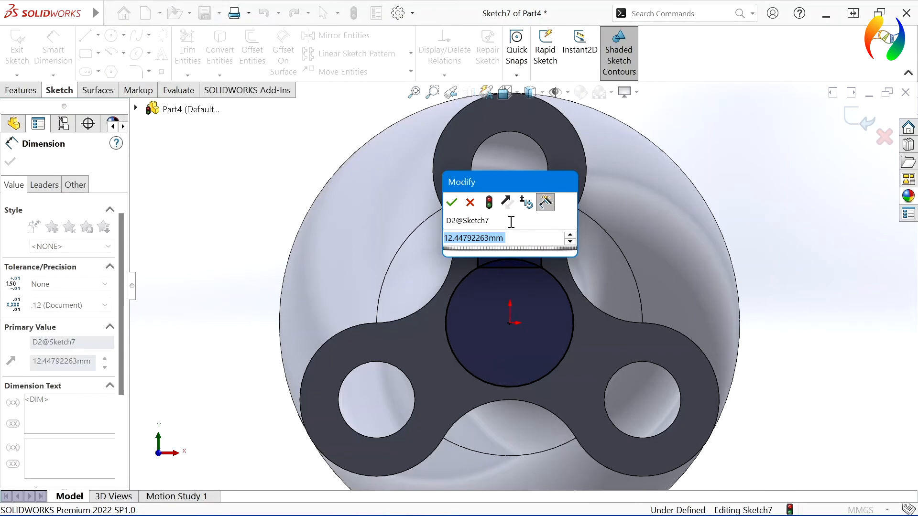
text(8)
key(Escape)
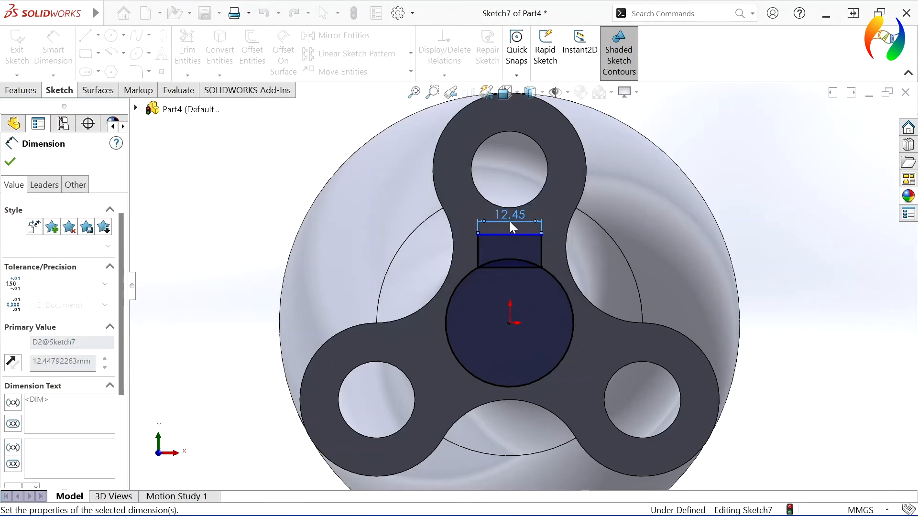
scroll(508, 242, down, 3)
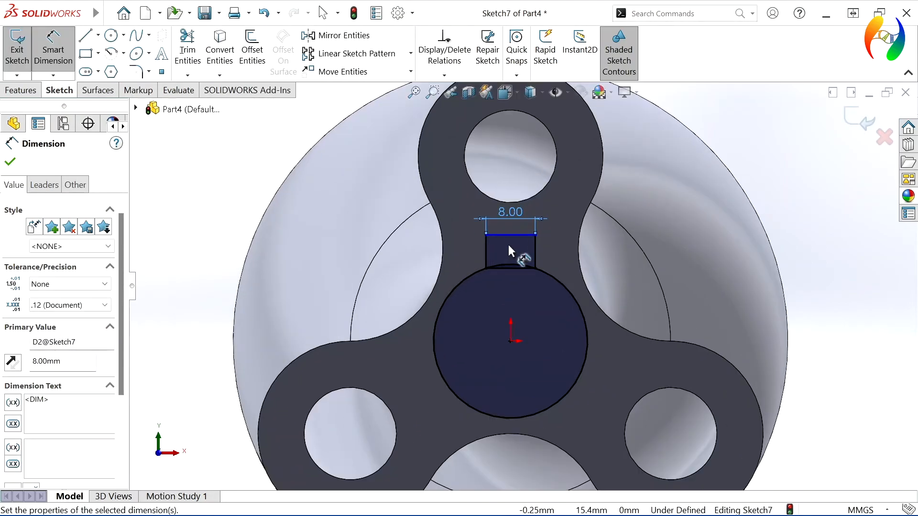
key(Escape)
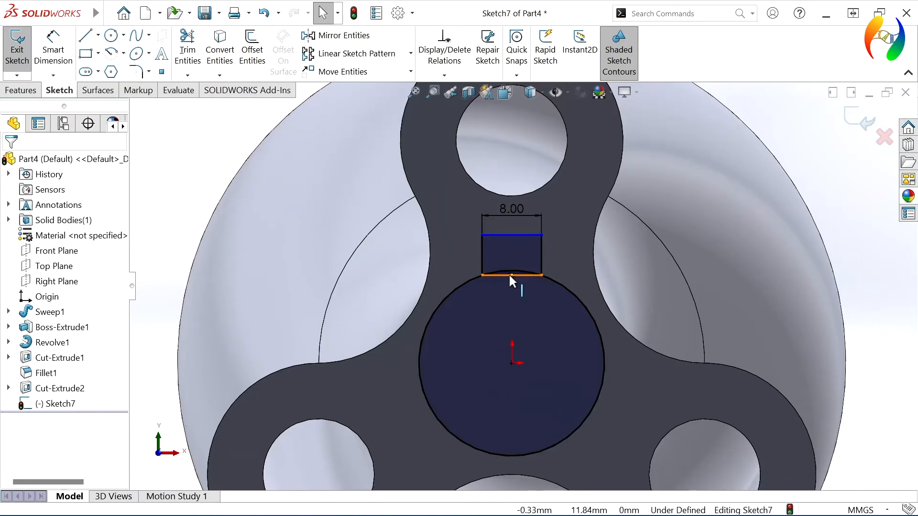
Step: Align the midpoint of the rectangle's lower line vertically with the origin
click(512, 276)
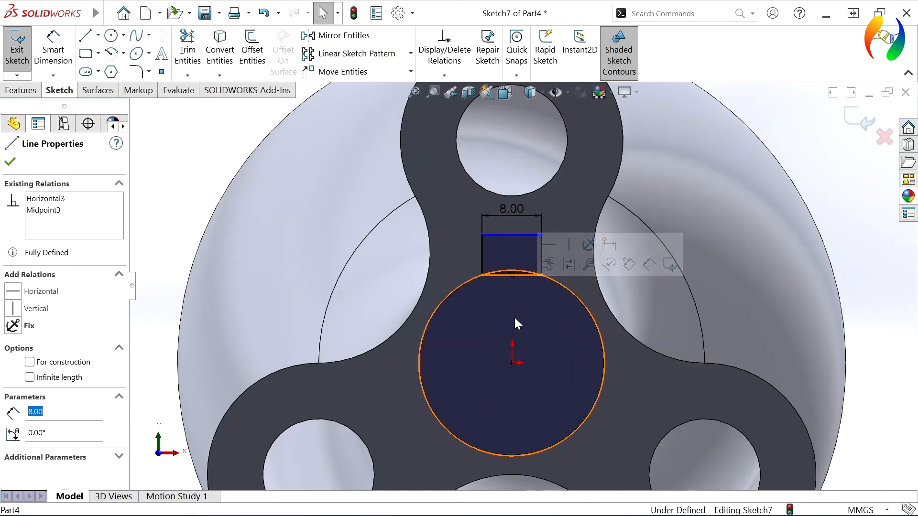
click(511, 362)
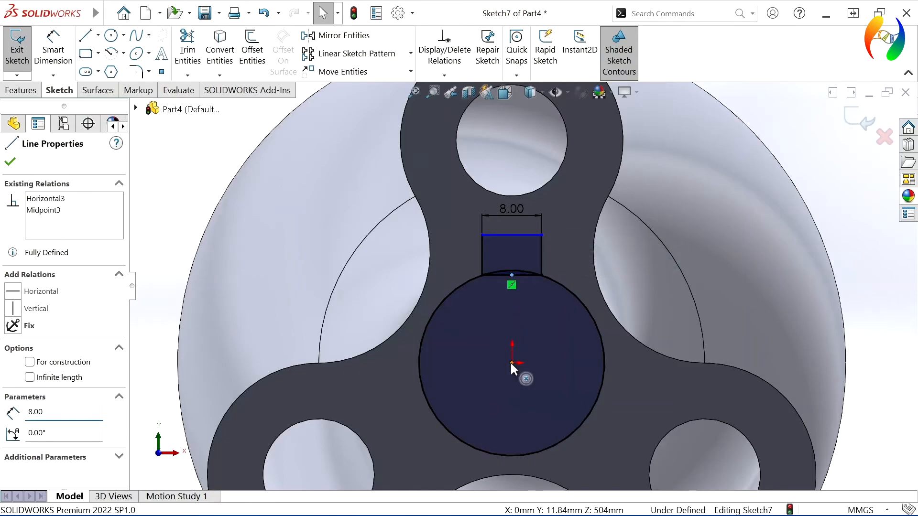
ctrl+click(519, 362)
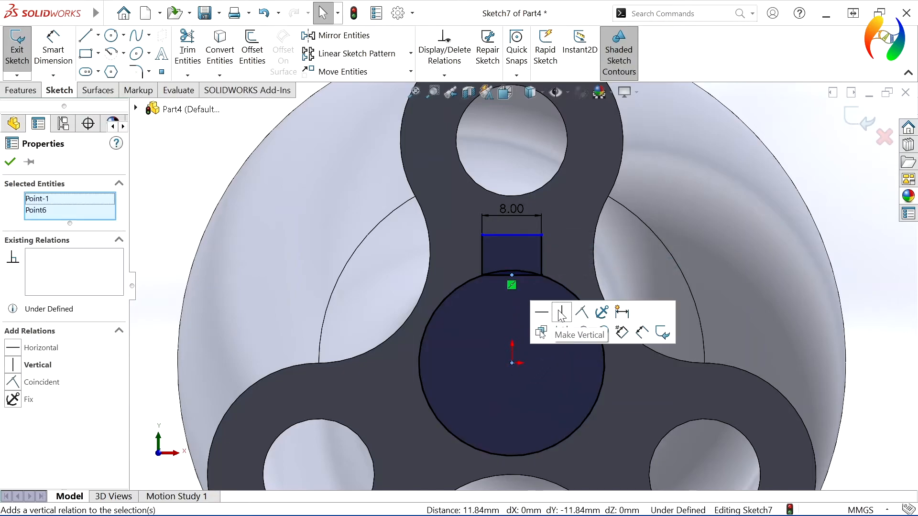
click(801, 179)
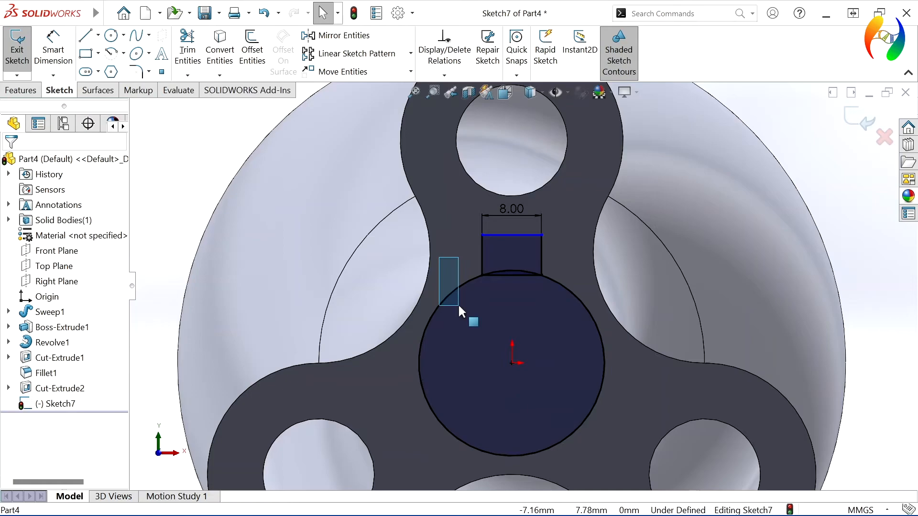
Step: Trim away the shaft circle outside the rectangle and convert the rectangle's lower line to construction geometry
click(187, 49)
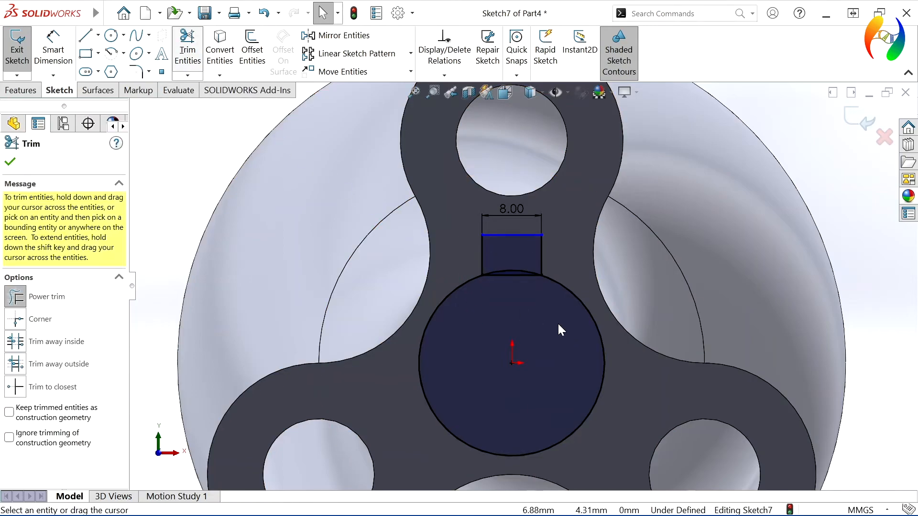
drag(447, 280, 461, 299)
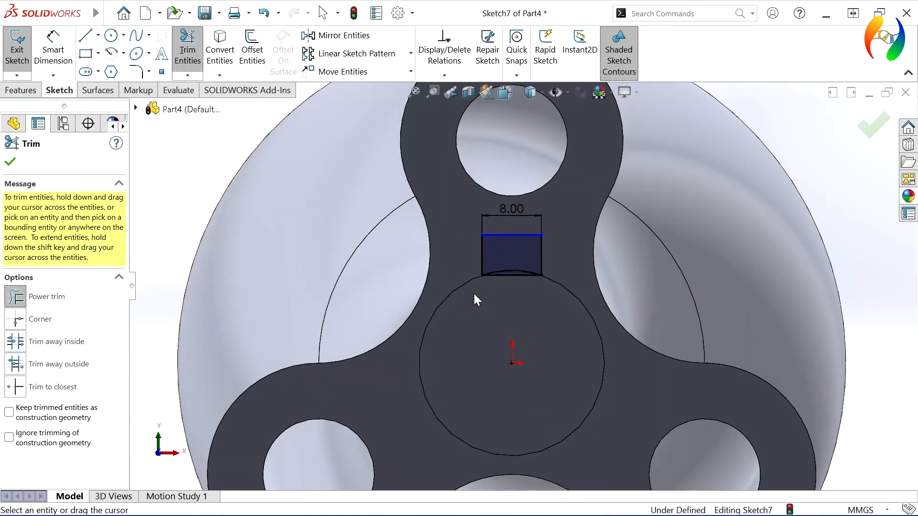
click(10, 162)
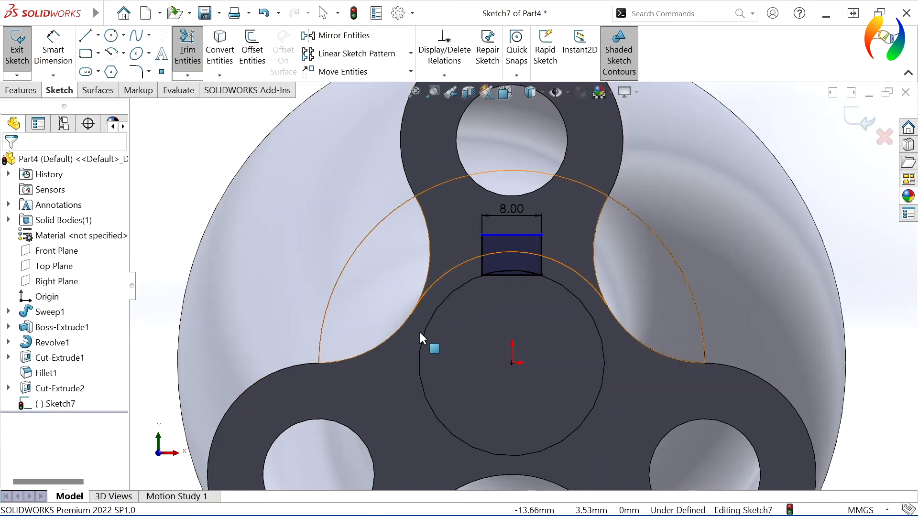
key(Escape)
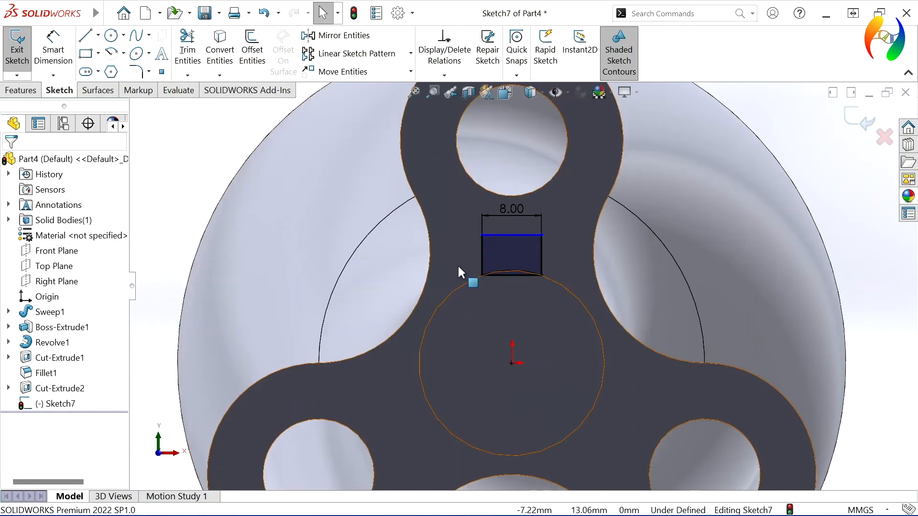
click(508, 276)
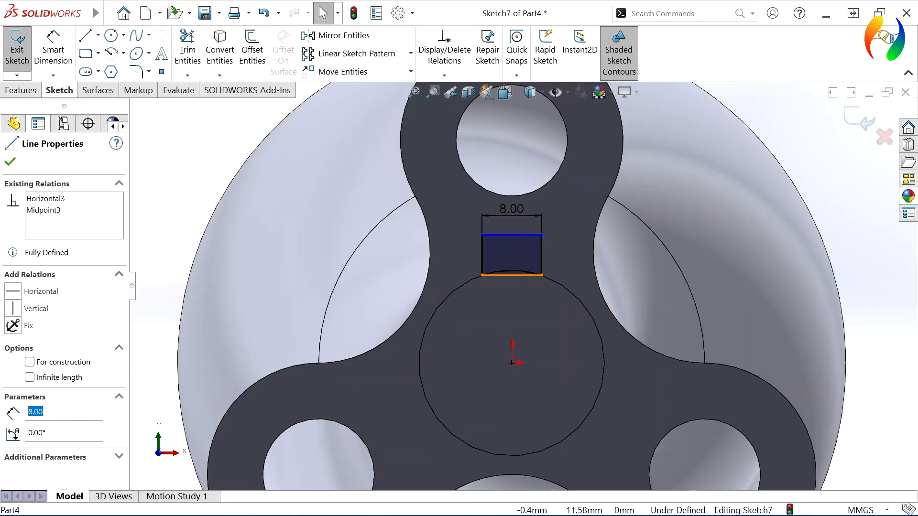
key(Escape)
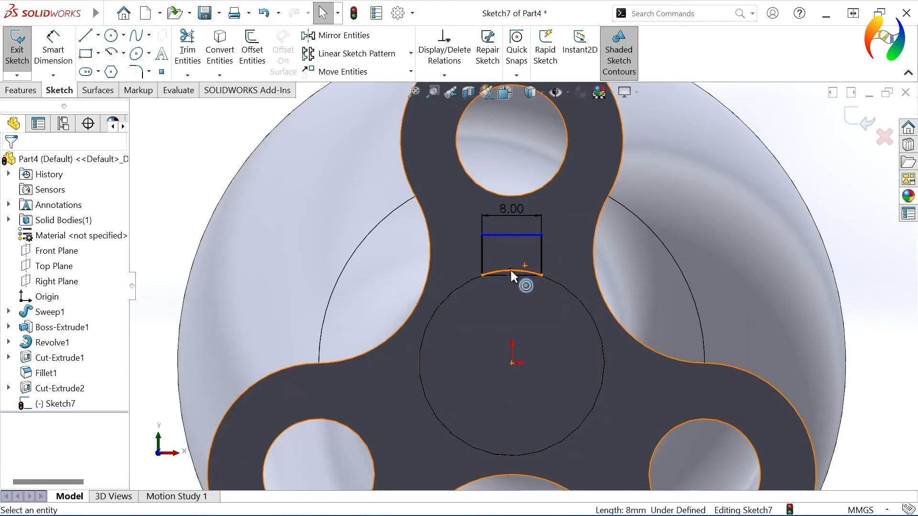
Step: Dimension the height between the rectangle's upper line and the remaining arc, setting it to 3.30 mm
click(53, 47)
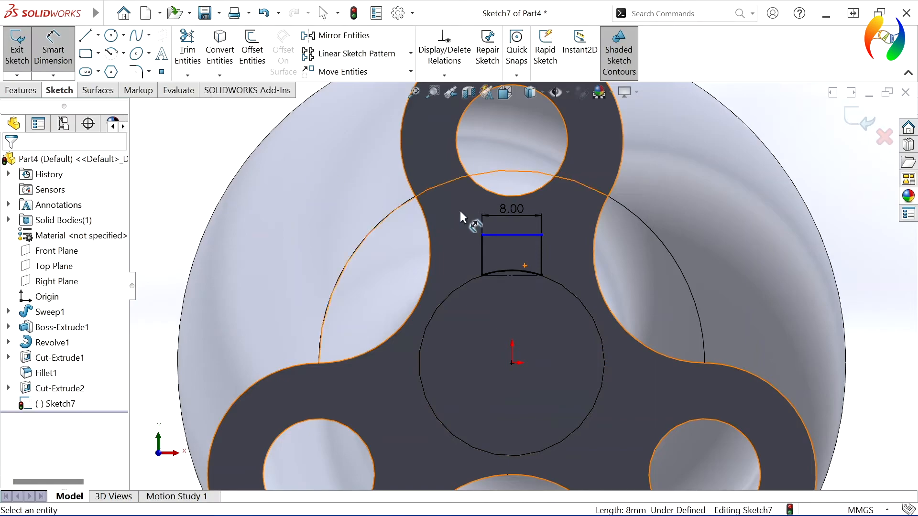
click(511, 236)
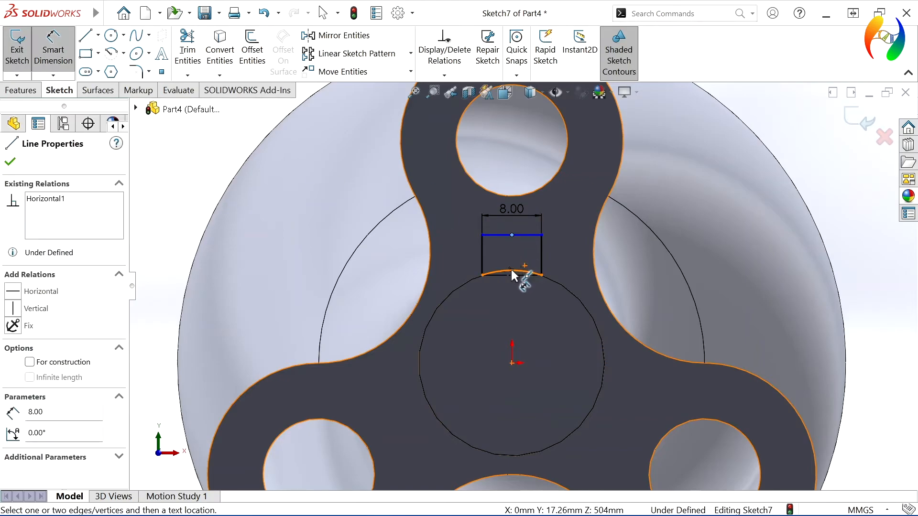
click(512, 271)
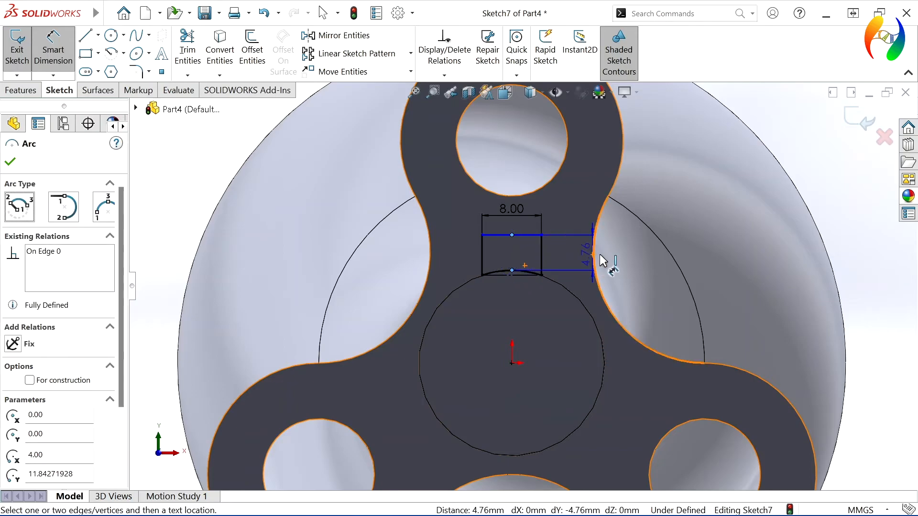
click(624, 258)
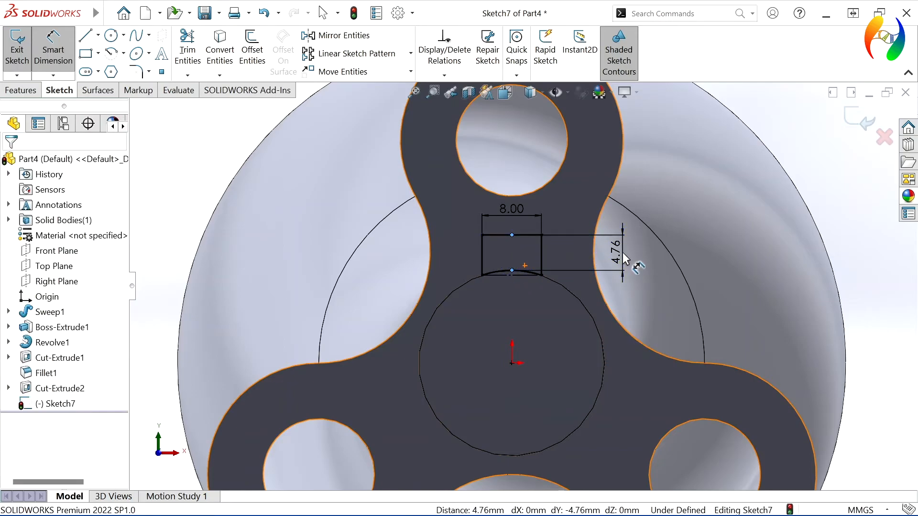
text(3.30)
key(Return)
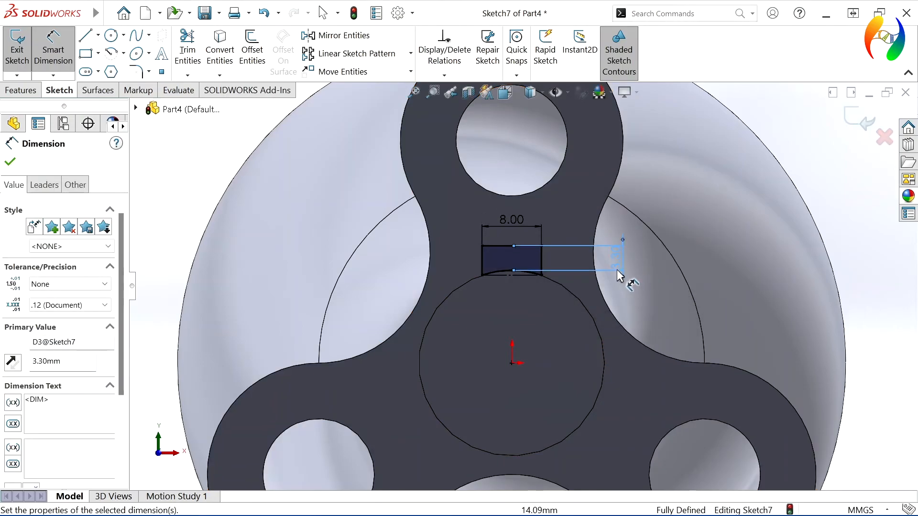
key(Escape)
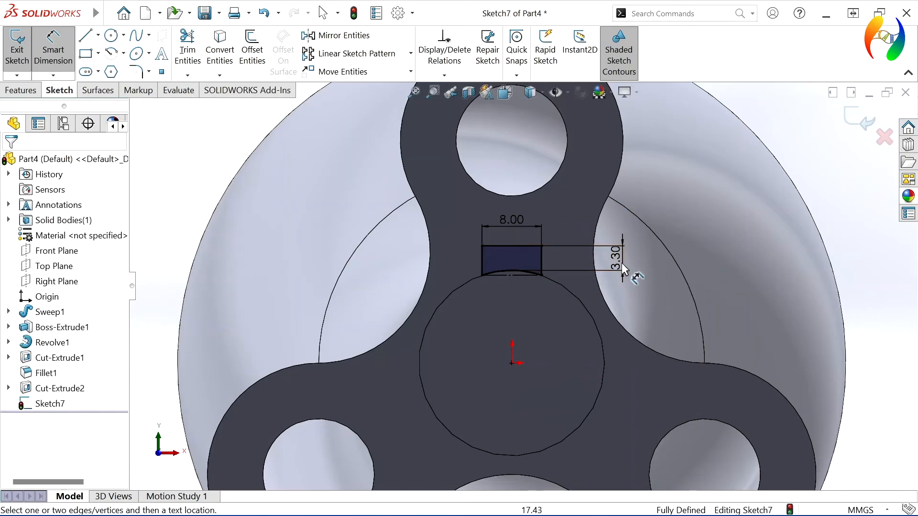
Step: Extrude the key profile up to the rotor's lobed end face, starting at a 12 mm offset from the sketch plane with both directions reversed
click(21, 91)
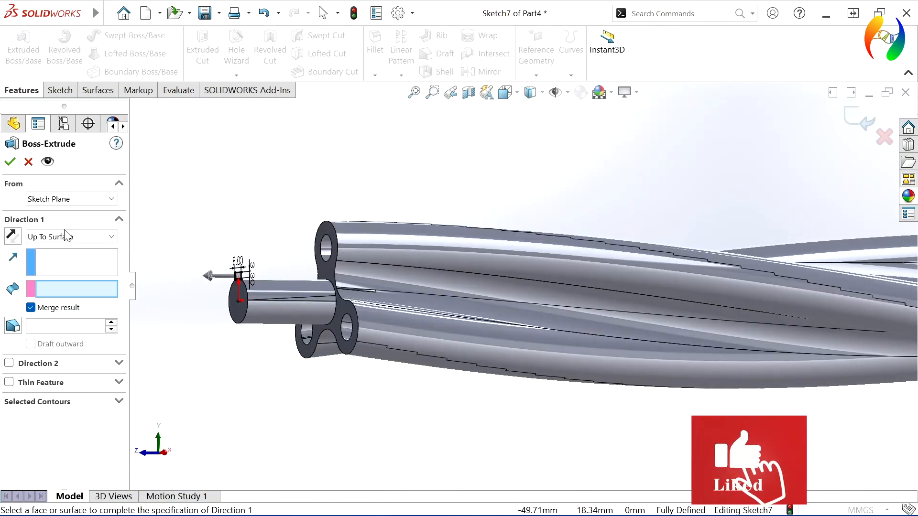
click(323, 268)
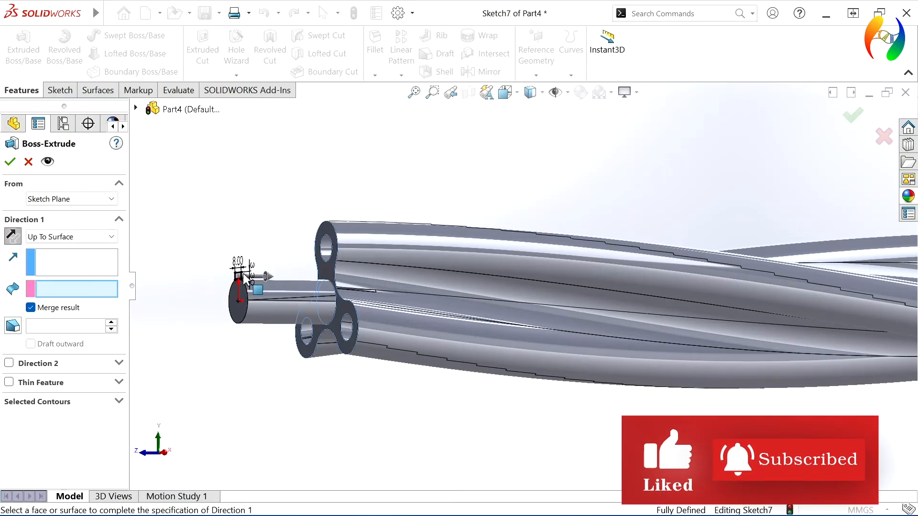
click(113, 203)
click(89, 239)
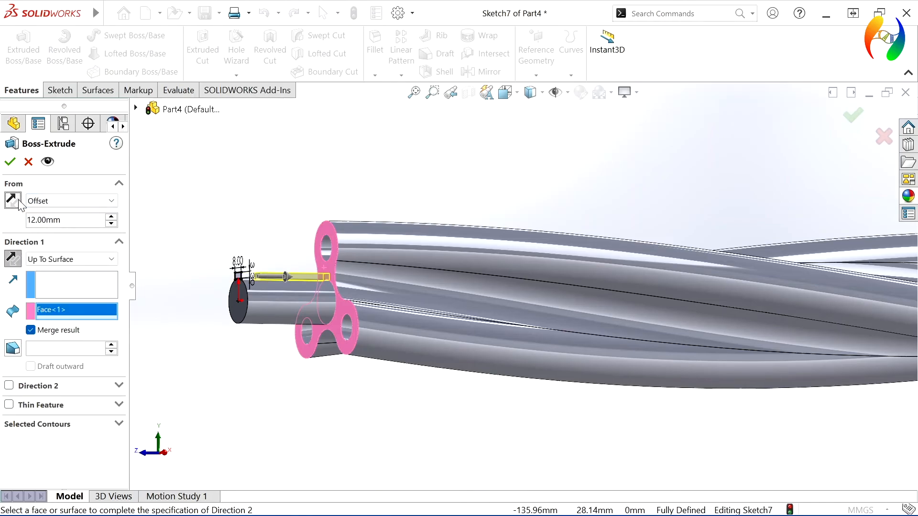
scroll(279, 280, down, 5)
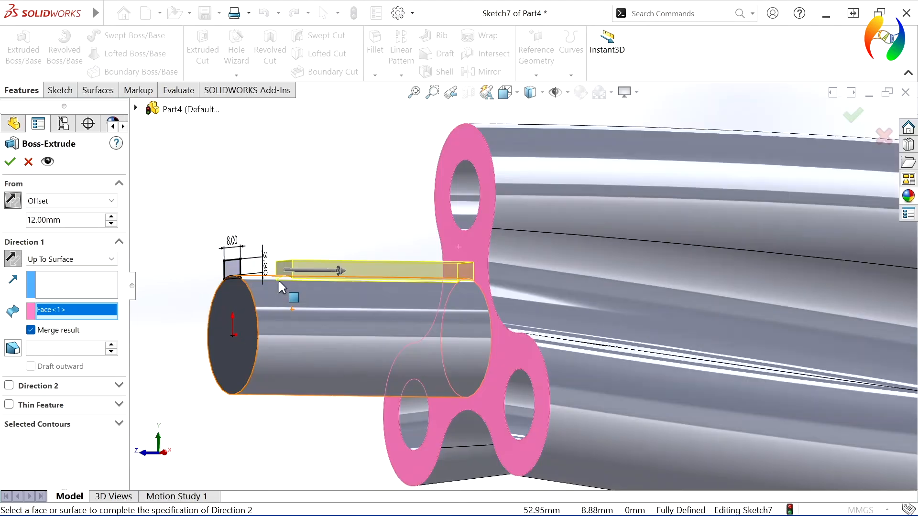
click(16, 163)
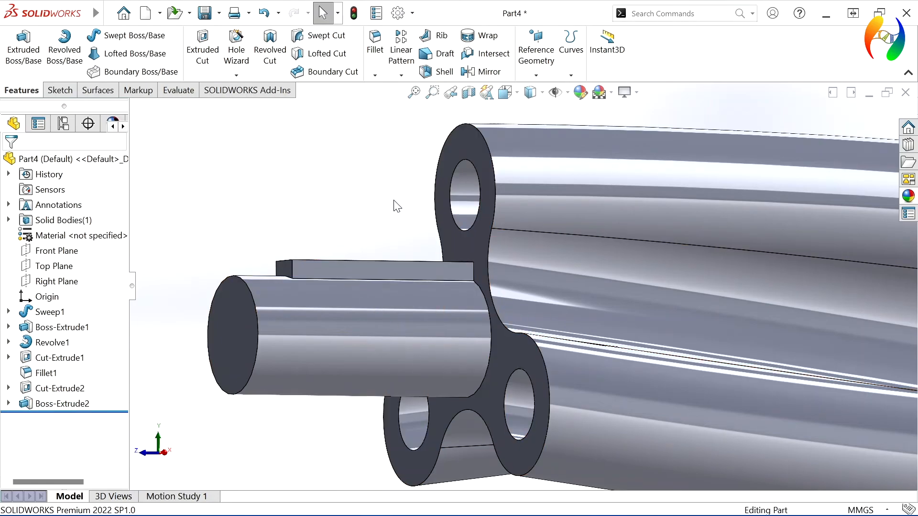
key(f)
middle_drag(603, 354, 679, 153)
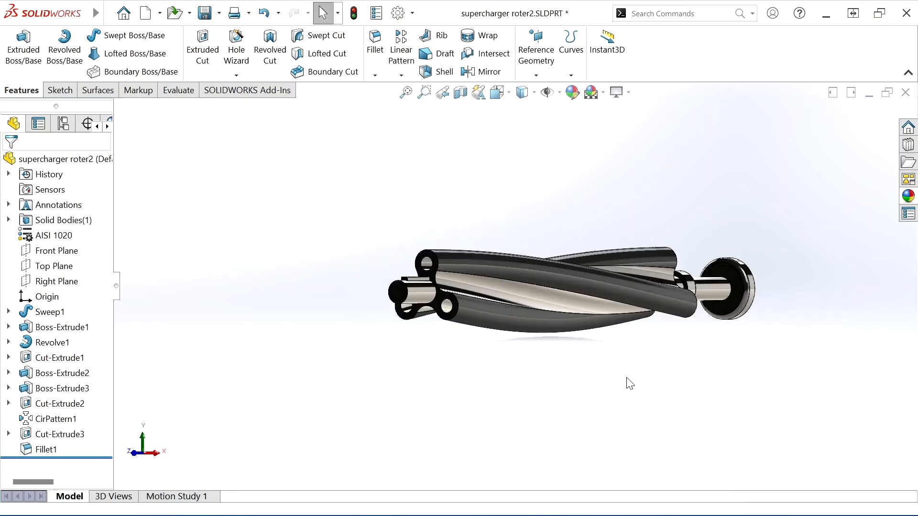
middle_drag(629, 383, 813, 473)
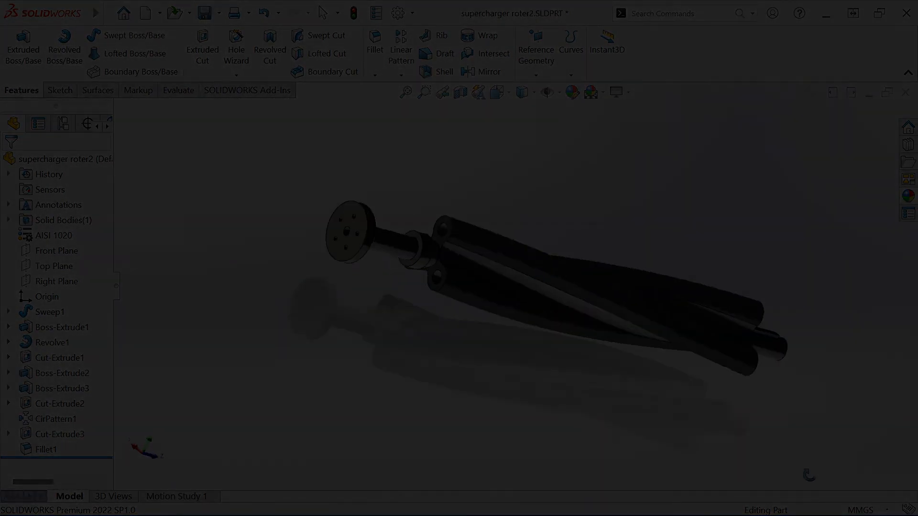